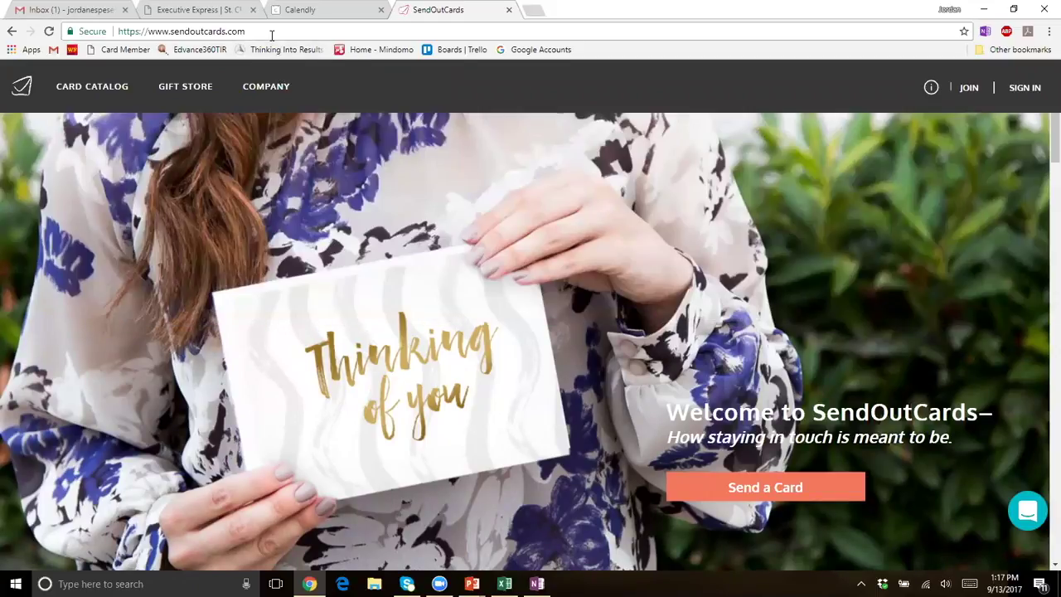
- Sign in to the SendOutCards website with the saved account credentials
{"action": "left_click_drag", "start_coordinate": [271, 35], "coordinate": [162, 33]}
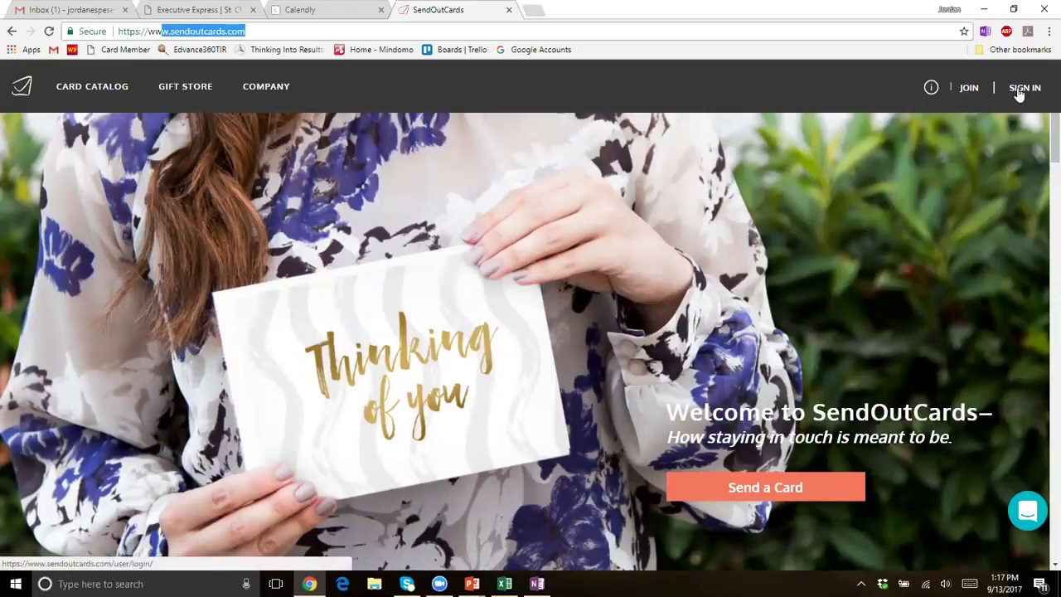
{"action": "left_click", "coordinate": [1018, 89]}
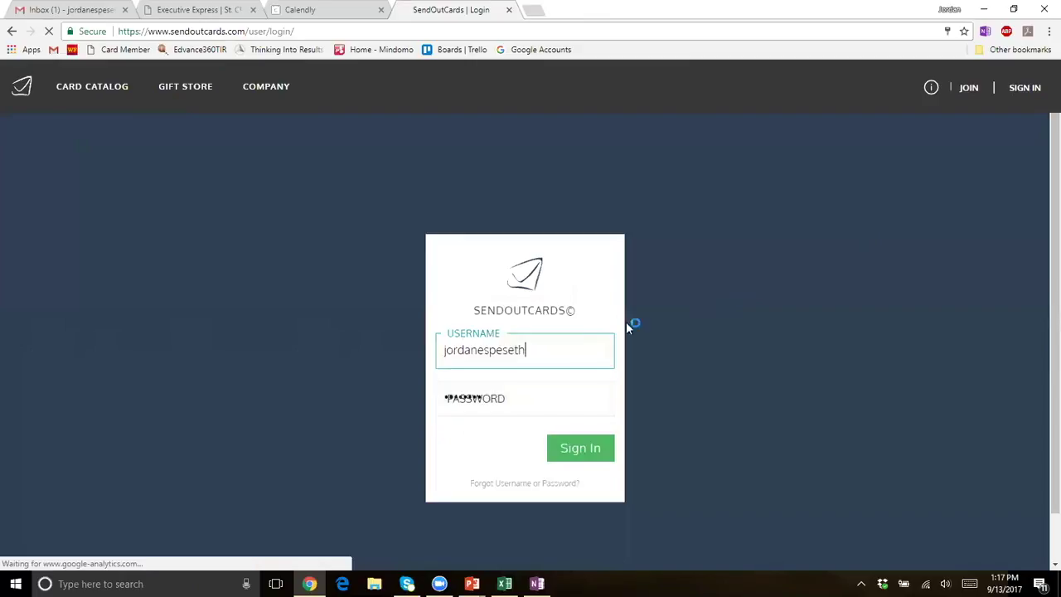
{"action": "left_click_drag", "start_coordinate": [571, 355], "coordinate": [407, 356]}
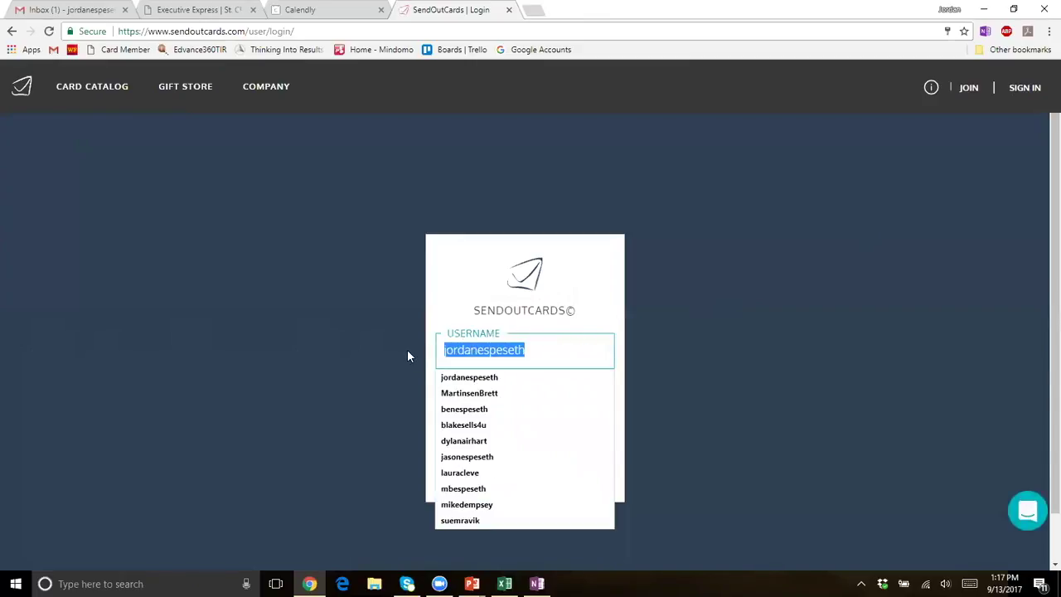
{"action": "left_click", "coordinate": [660, 323]}
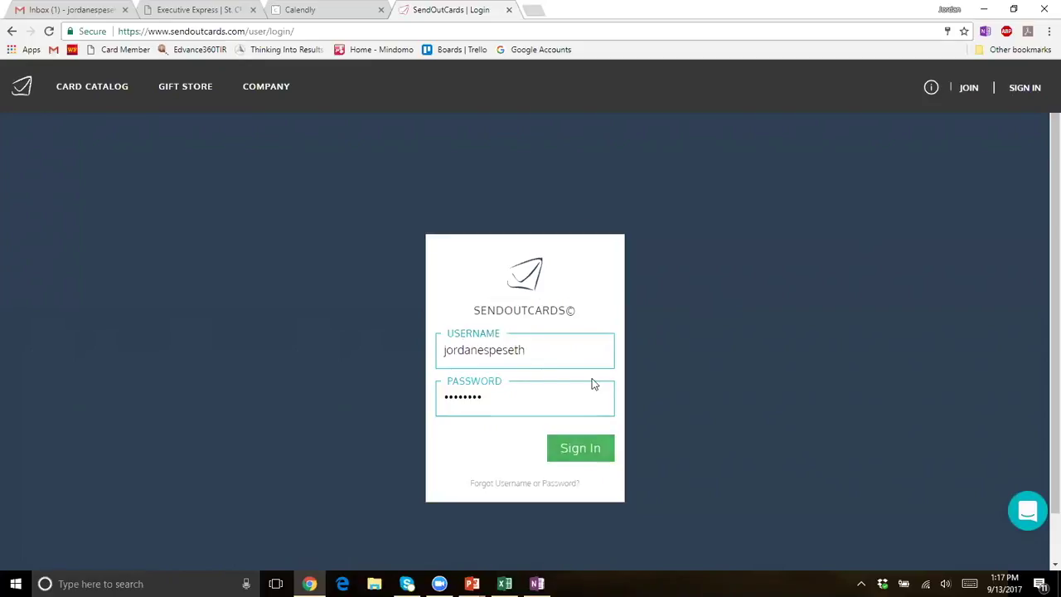
{"action": "left_click", "coordinate": [608, 453]}
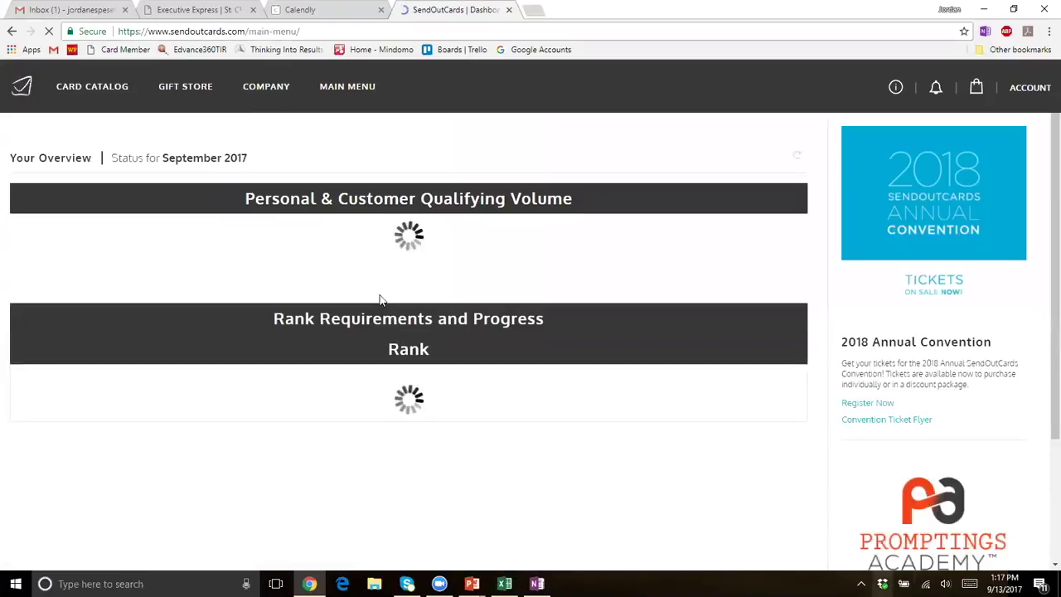
- Open the card catalog and look through the Expressions and Birthdays categories
{"action": "left_click", "coordinate": [74, 91]}
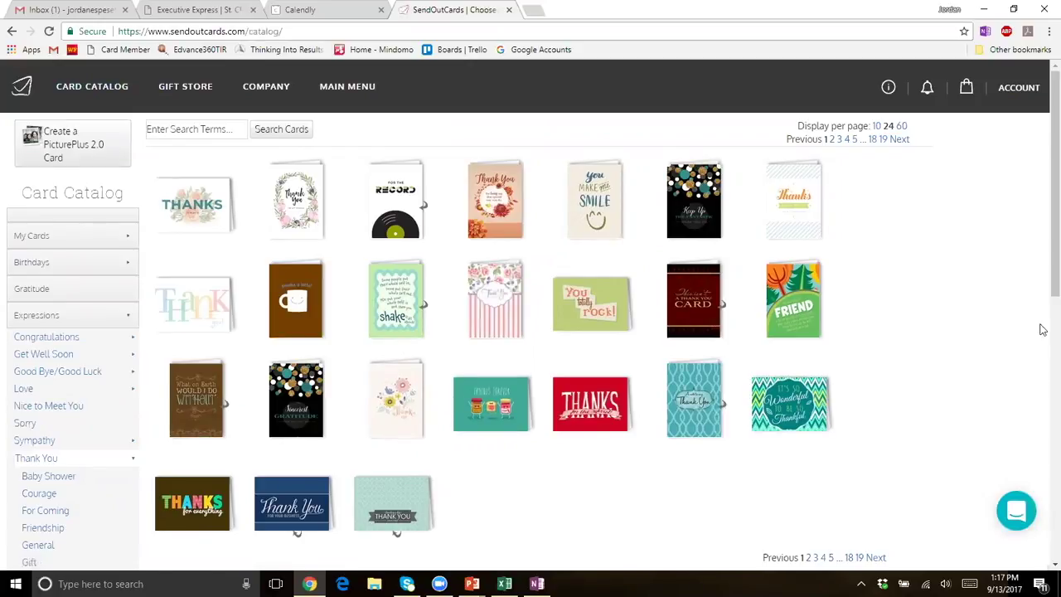
{"action": "left_click_drag", "start_coordinate": [1043, 227], "coordinate": [1042, 275]}
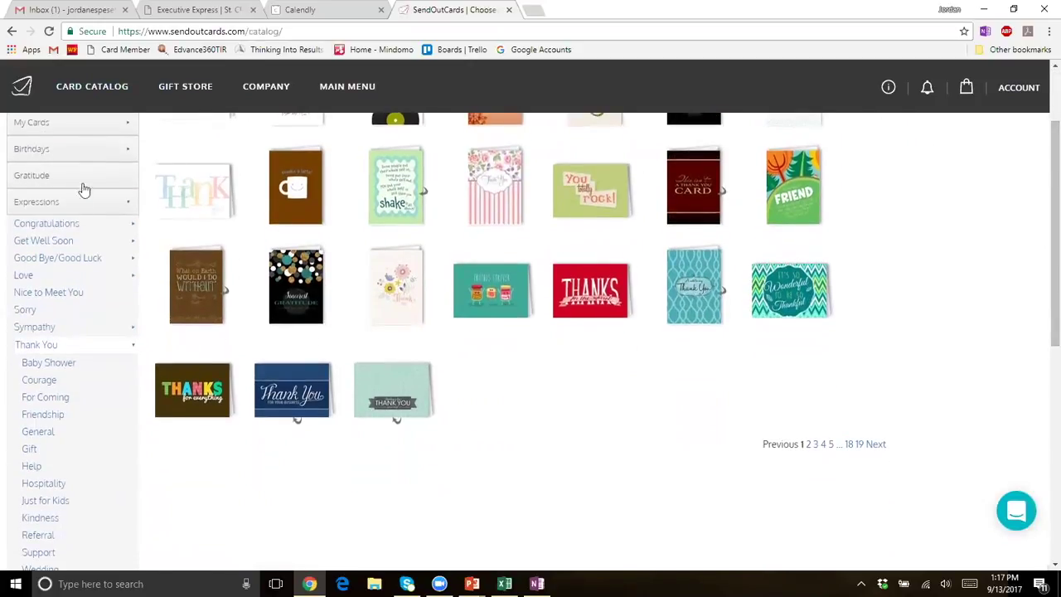
{"action": "left_click", "coordinate": [74, 205]}
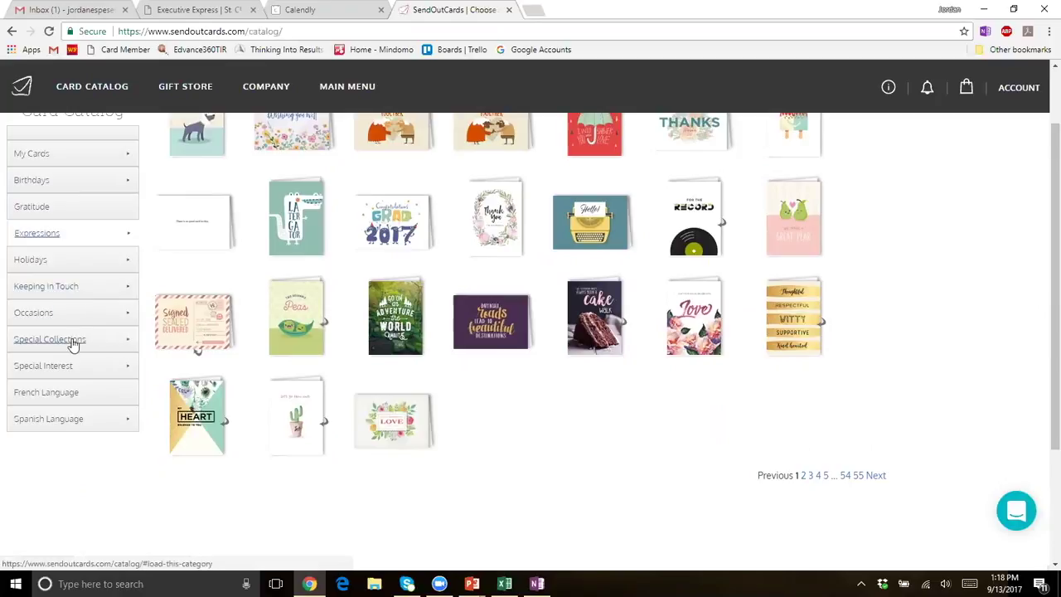
{"action": "left_click", "coordinate": [88, 180]}
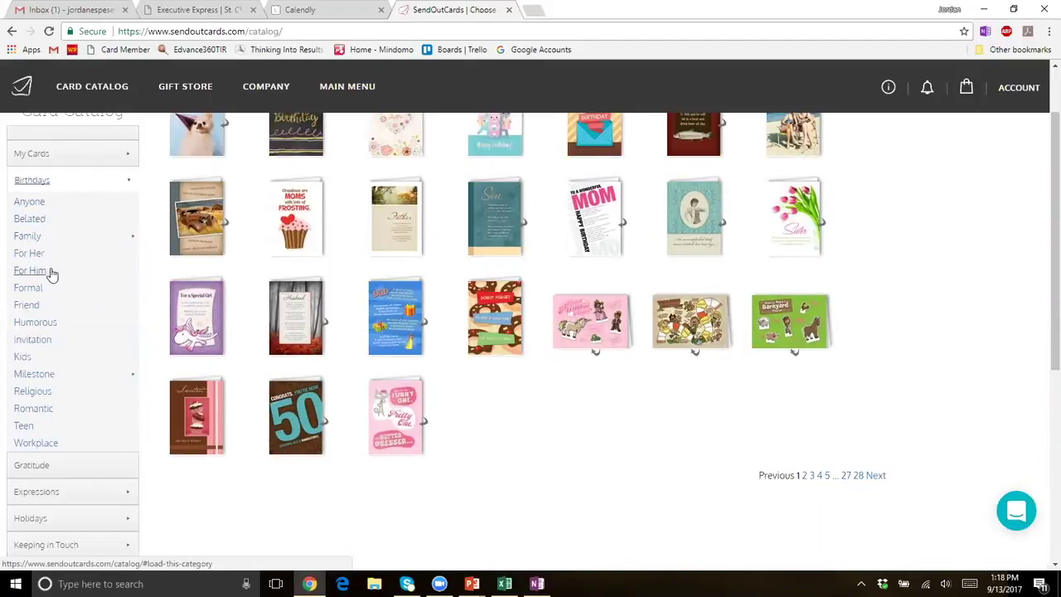
{"action": "left_click", "coordinate": [86, 184]}
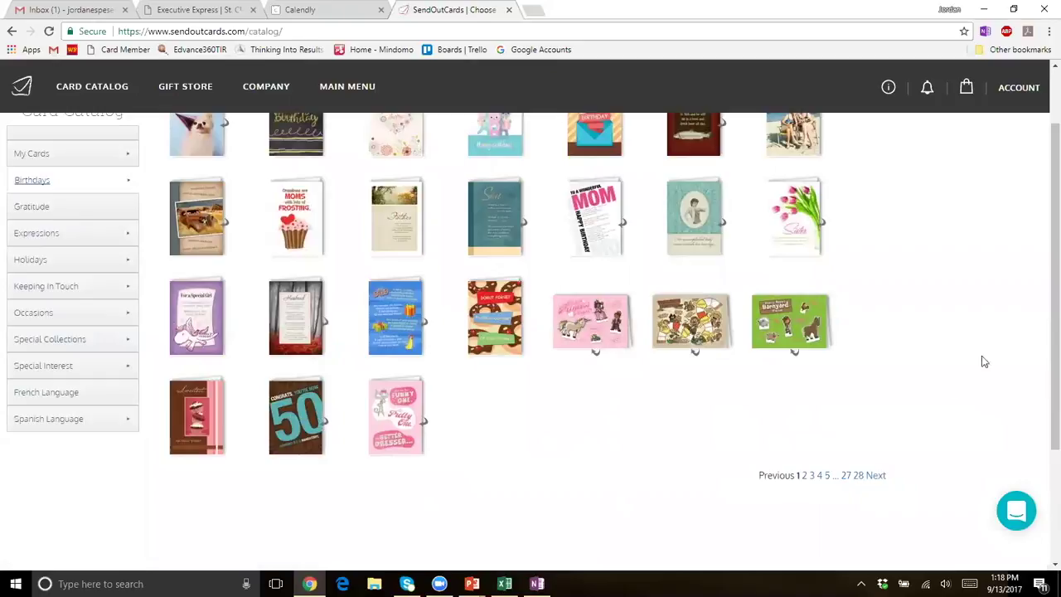
{"action": "left_click_drag", "start_coordinate": [1047, 362], "coordinate": [1046, 310]}
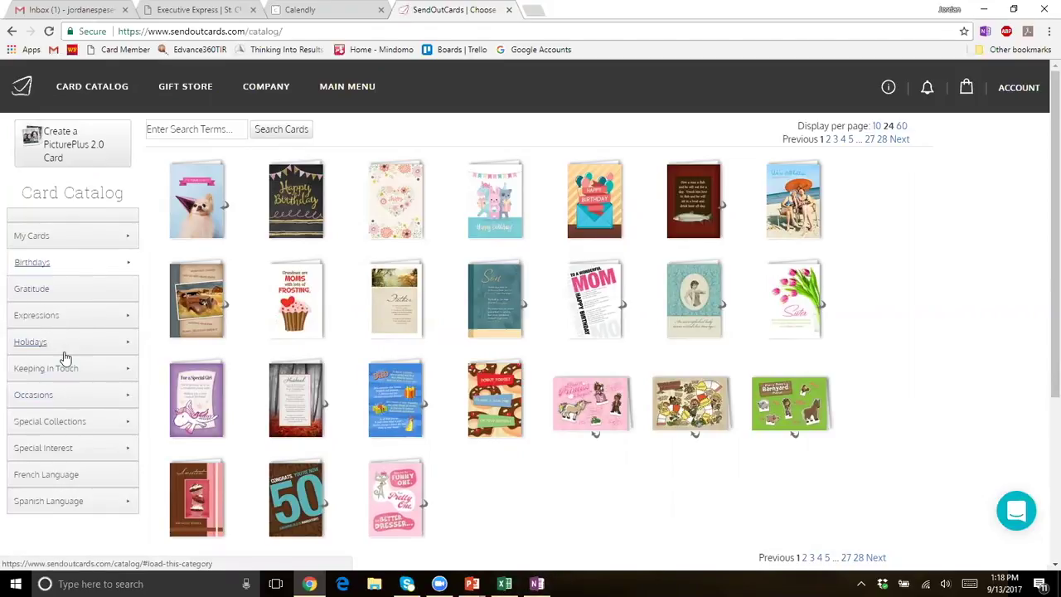
- Choose the "thanks a latte!" card from the Gratitude category and create it as a 5" x 7" 2 Panel Card
{"action": "left_click", "coordinate": [71, 301]}
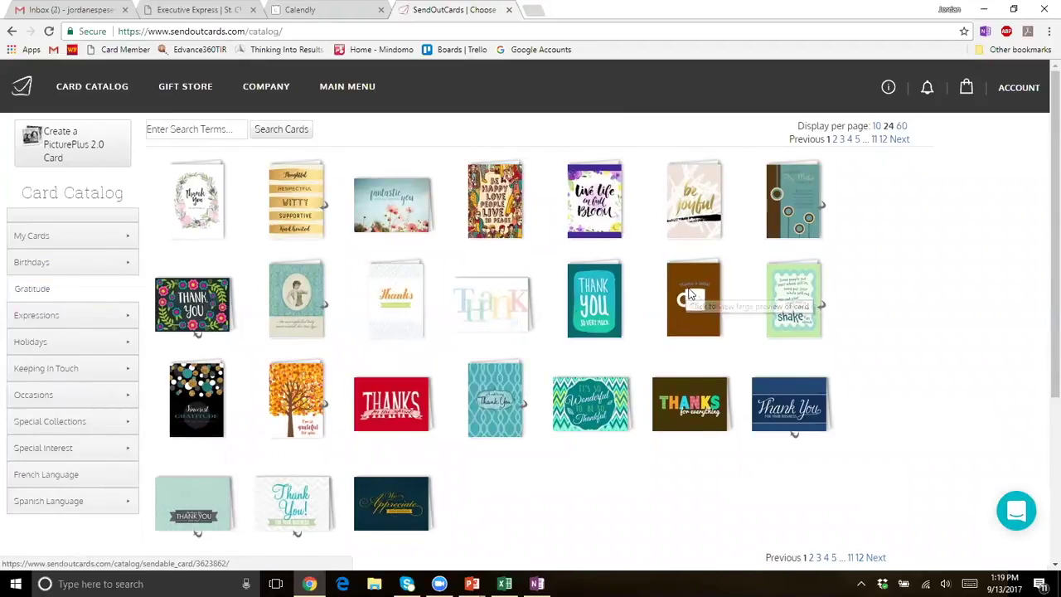
{"action": "left_click", "coordinate": [690, 294]}
{"action": "scroll", "coordinate": [689, 293], "scroll_direction": "down", "scroll_amount": 1}
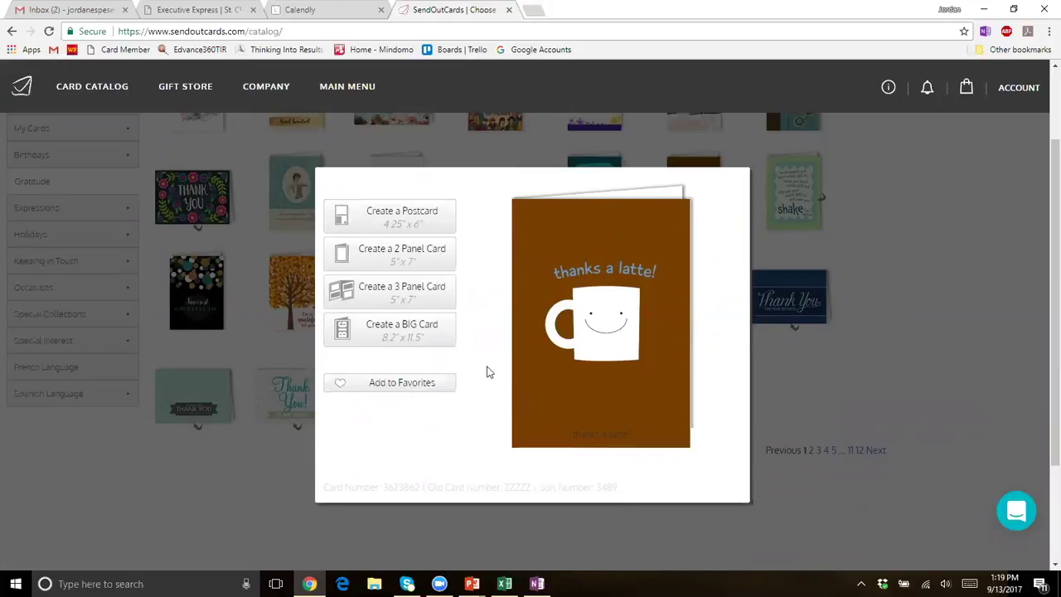
{"action": "left_click", "coordinate": [440, 255]}
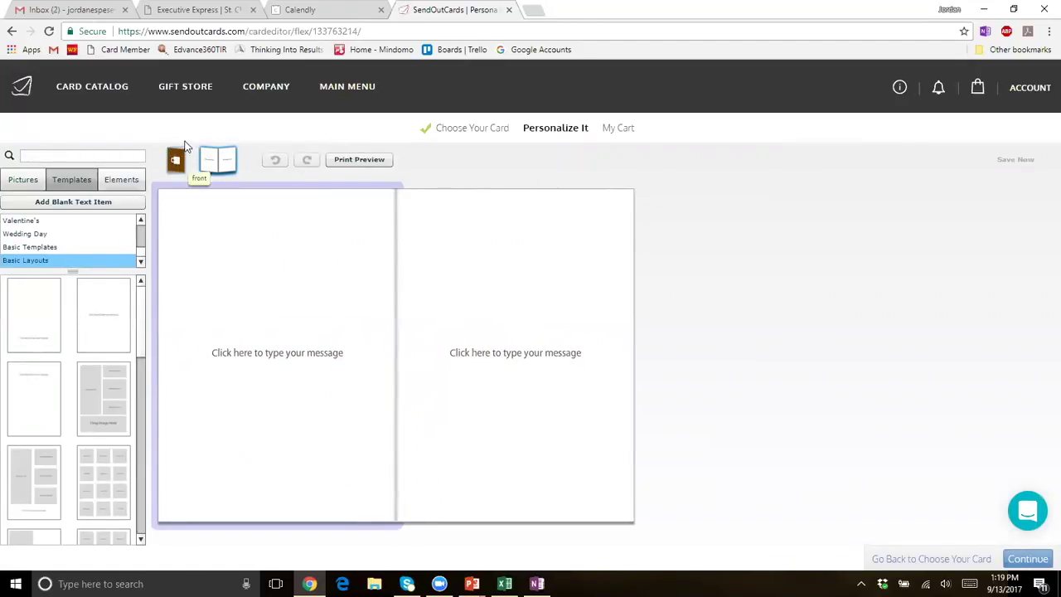
- Write "Hello," and "You are the best!" on the card's right inside page, ending with the sender's first name on its own line
{"action": "left_click", "coordinate": [173, 159]}
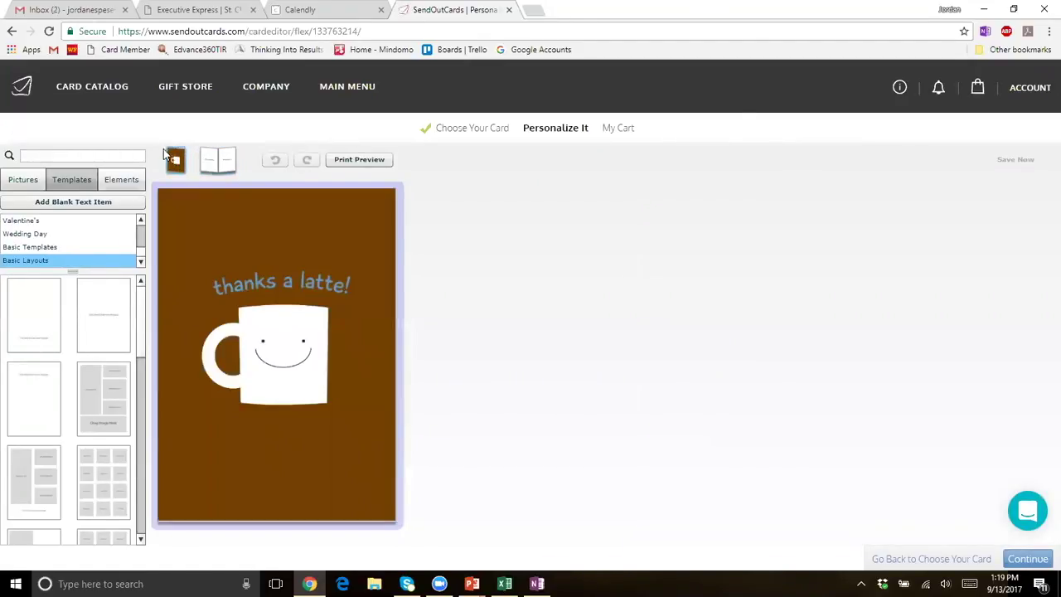
{"action": "left_click", "coordinate": [221, 164]}
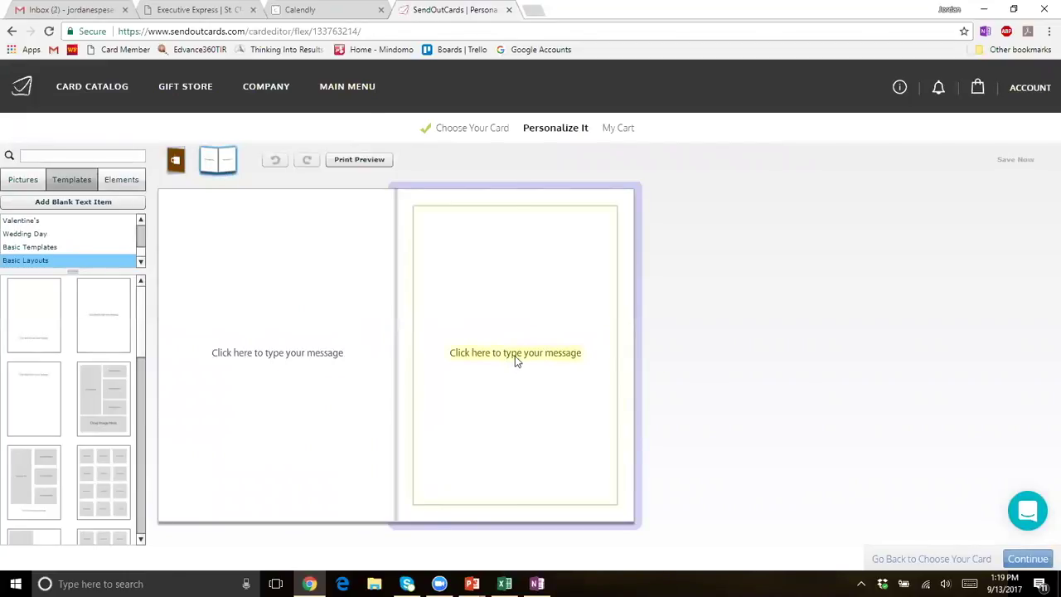
{"action": "left_click", "coordinate": [515, 356]}
{"action": "type", "text": "He"}
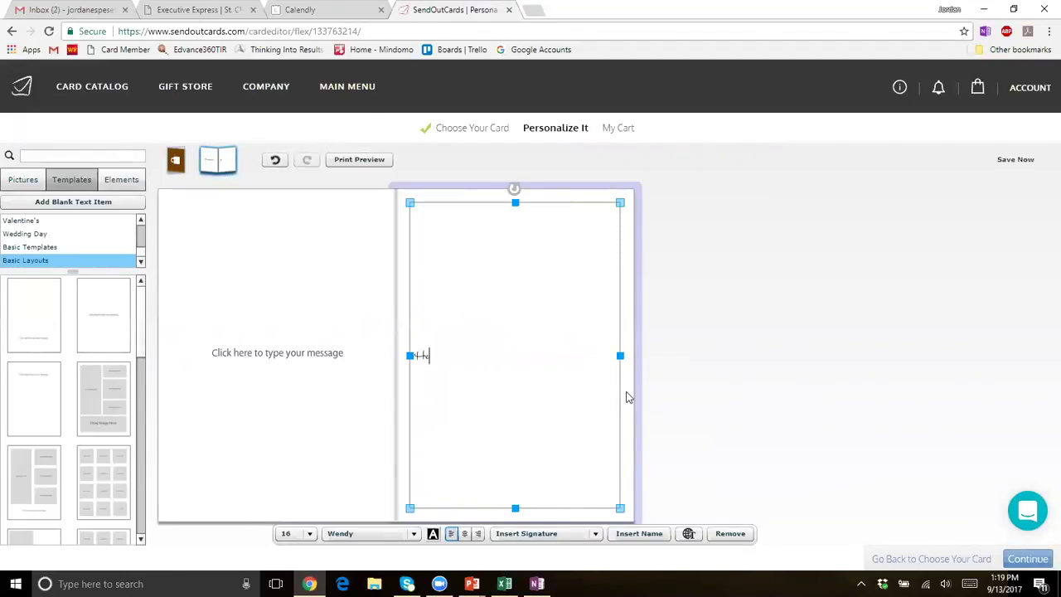
{"action": "type", "text": "llo,"}
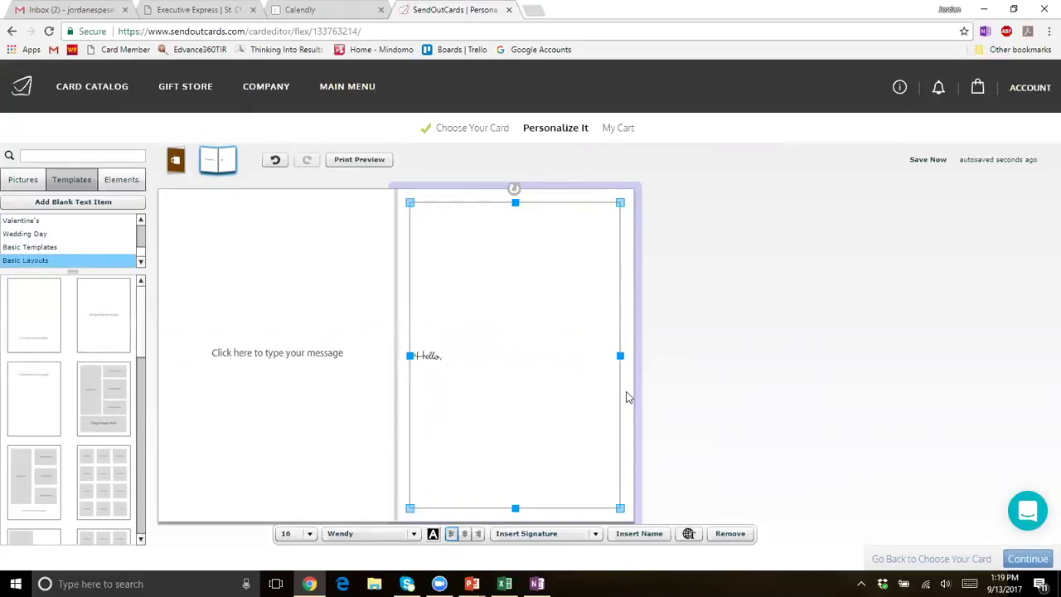
{"action": "key", "text": "Return"}
{"action": "type", "text": "You are the be"}
{"action": "type", "text": "st!!"}
{"action": "key", "text": "BackSpace"}
{"action": "key", "text": "Return"}
{"action": "type", "text": "Jordan"}
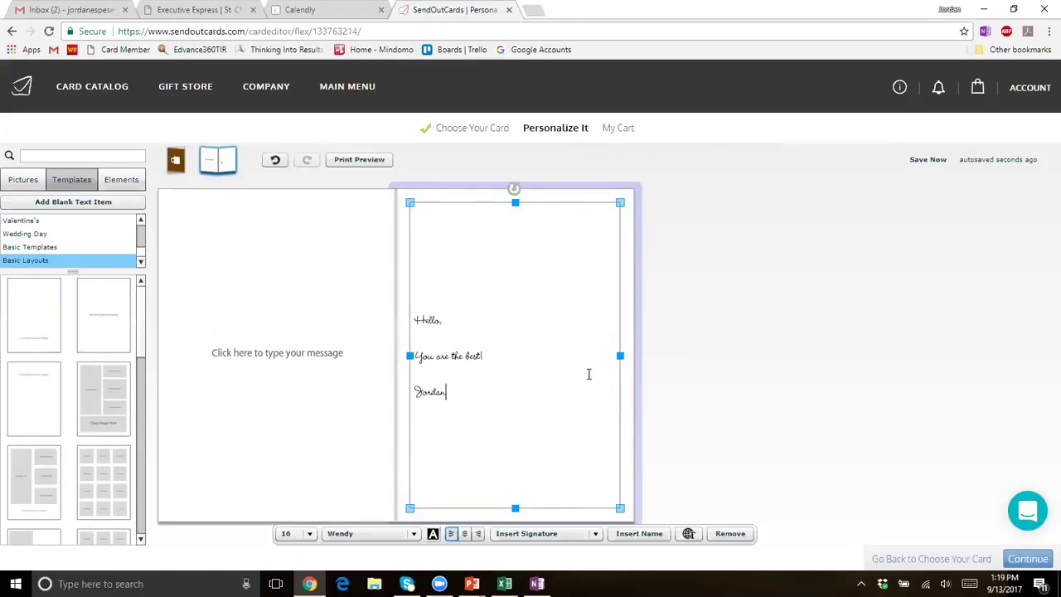
- Set the font size of the whole inside message to 25
{"action": "left_click_drag", "start_coordinate": [447, 394], "coordinate": [413, 320]}
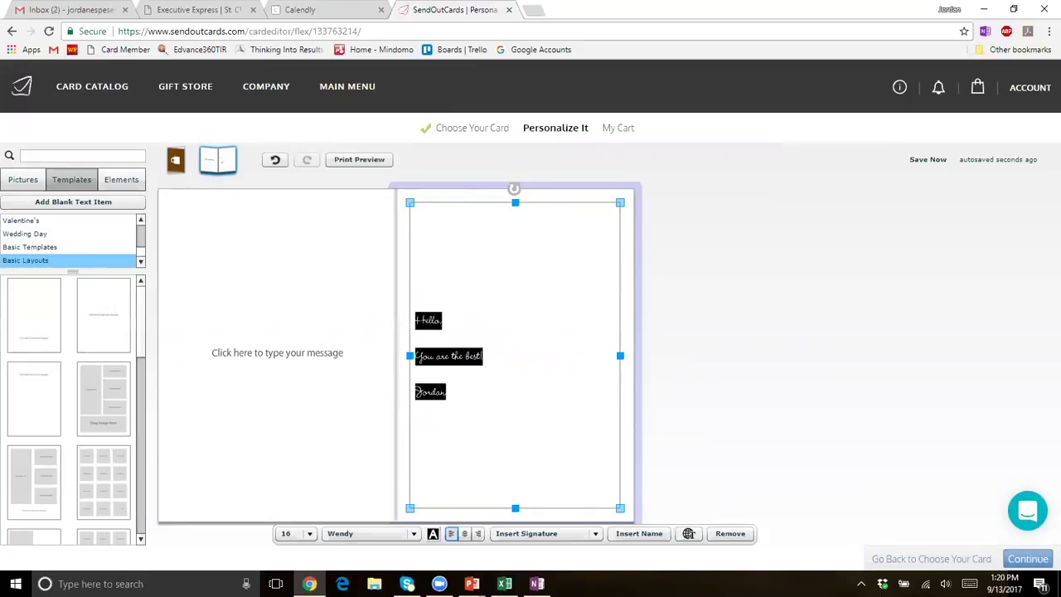
{"action": "left_click", "coordinate": [308, 533]}
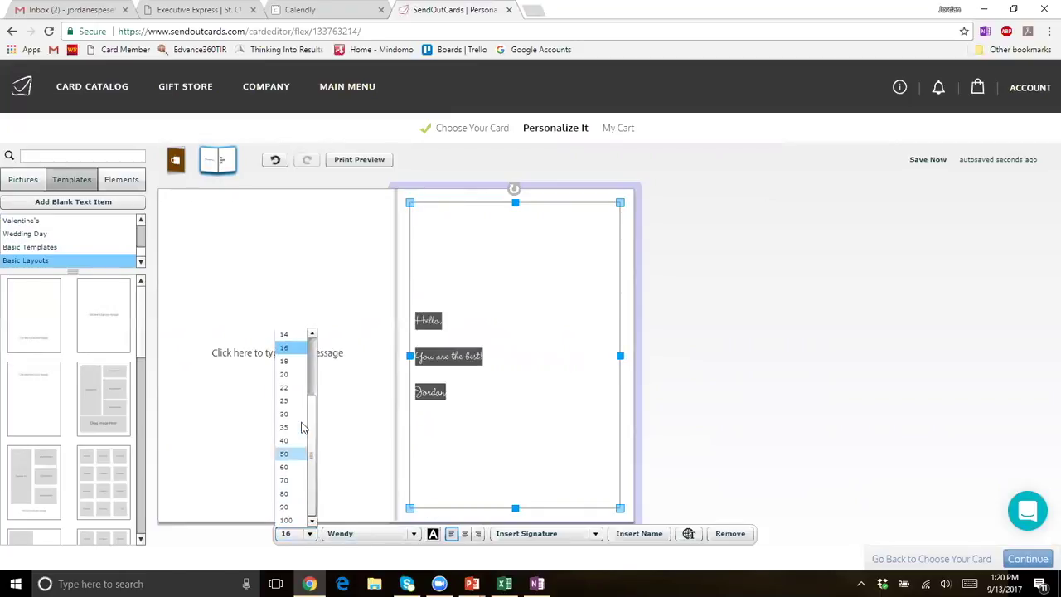
{"action": "left_click", "coordinate": [288, 402]}
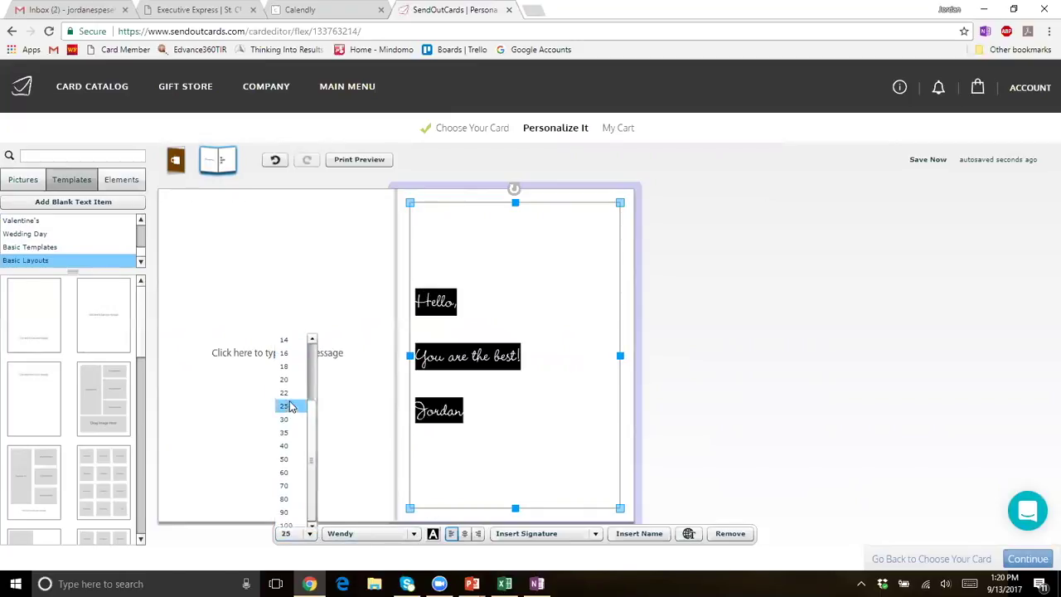
- Try the Personal 1 font on the message and change it to Homemade Apple
{"action": "left_click", "coordinate": [413, 534]}
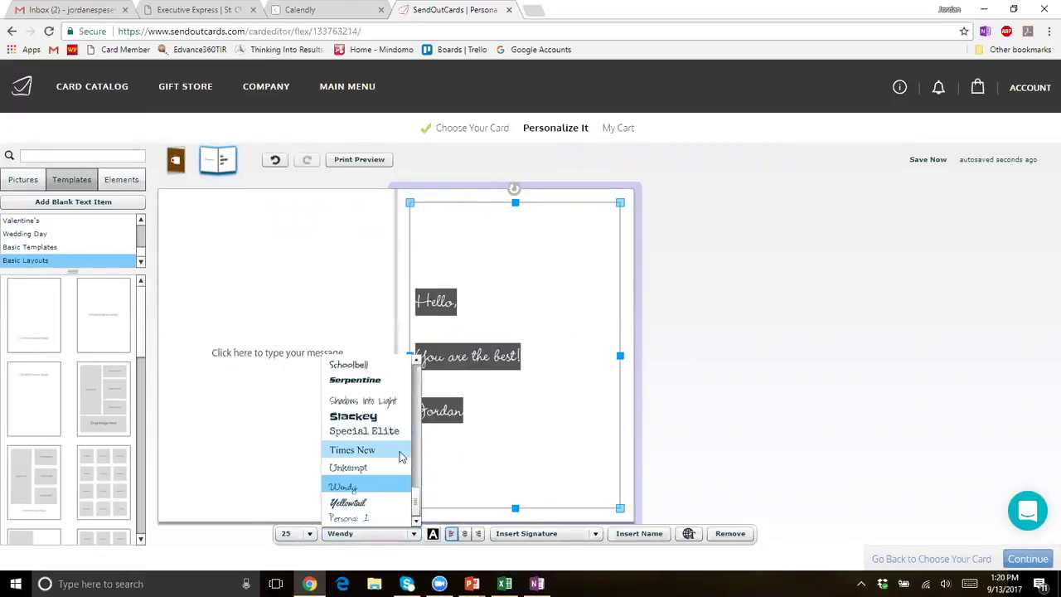
{"action": "left_click", "coordinate": [384, 520]}
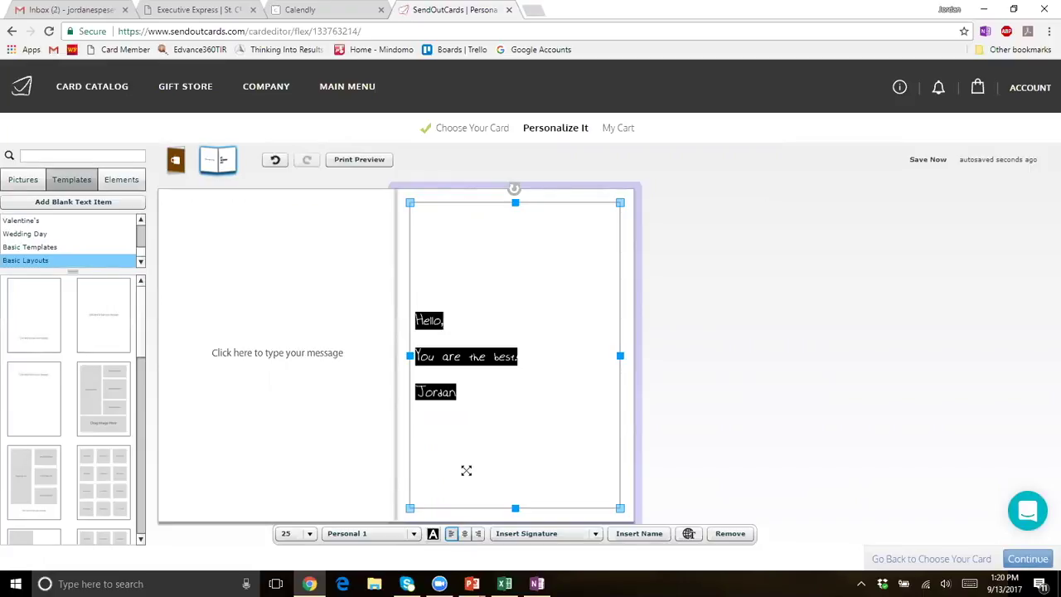
{"action": "left_click", "coordinate": [417, 535]}
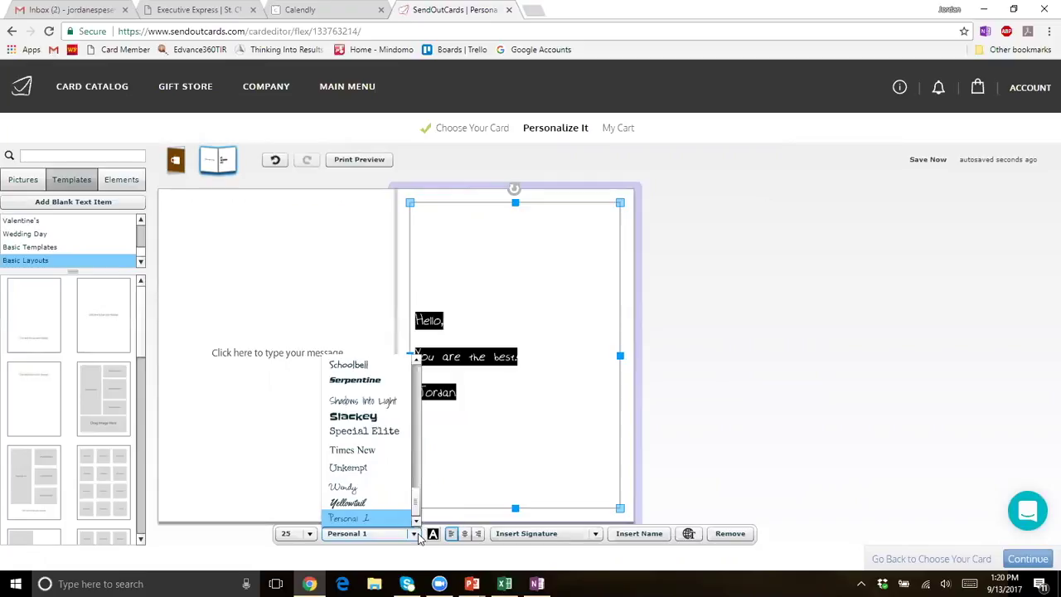
{"action": "left_click_drag", "start_coordinate": [416, 504], "coordinate": [417, 433]}
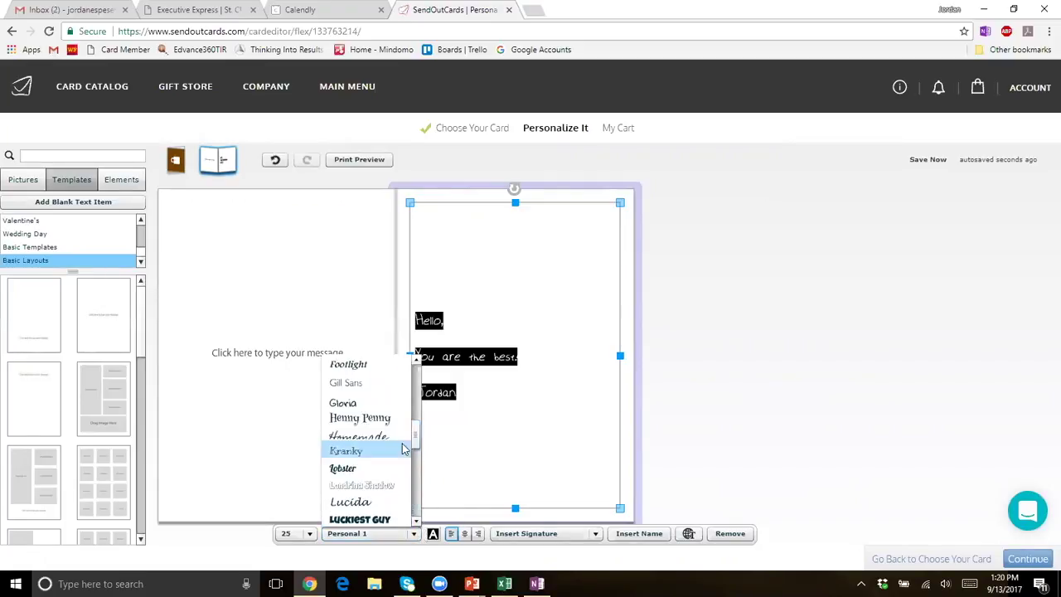
{"action": "left_click", "coordinate": [398, 436]}
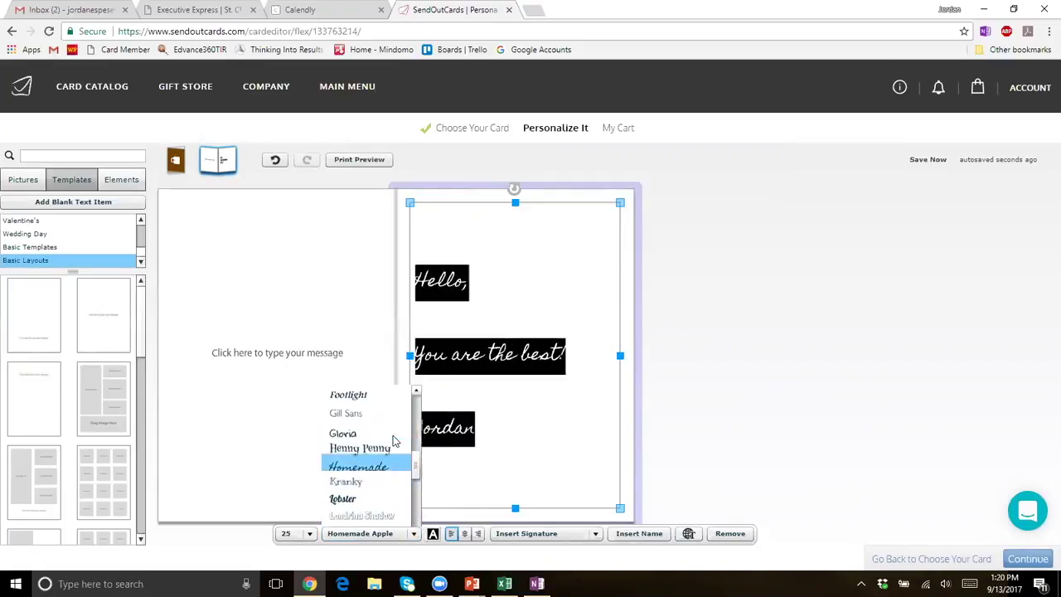
{"action": "left_click", "coordinate": [504, 430]}
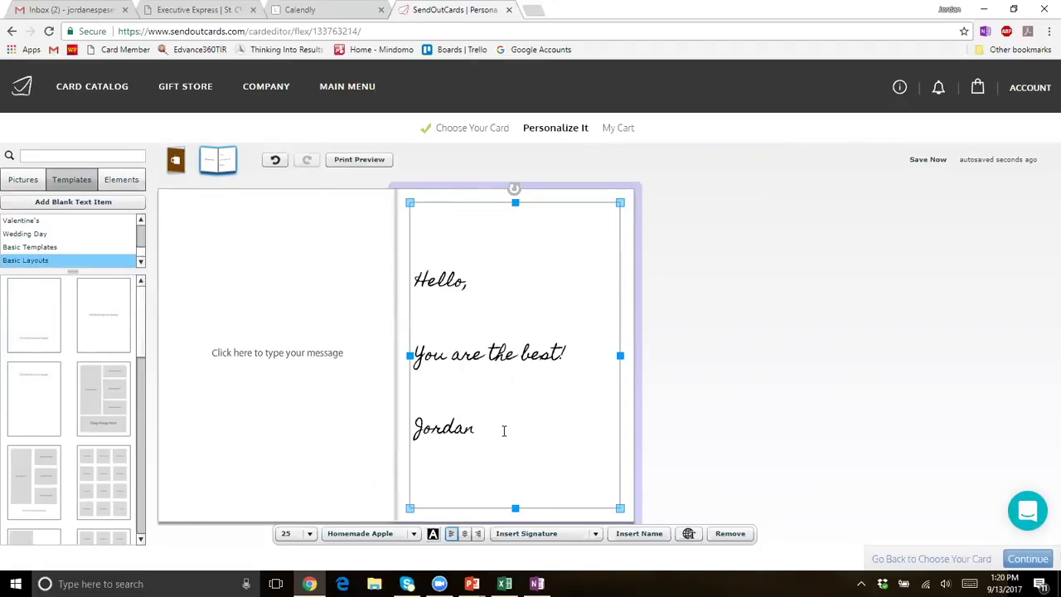
- Replace the typed name at the end of the message with the sender's saved handwritten first-name signature
{"action": "left_click_drag", "start_coordinate": [489, 425], "coordinate": [408, 426]}
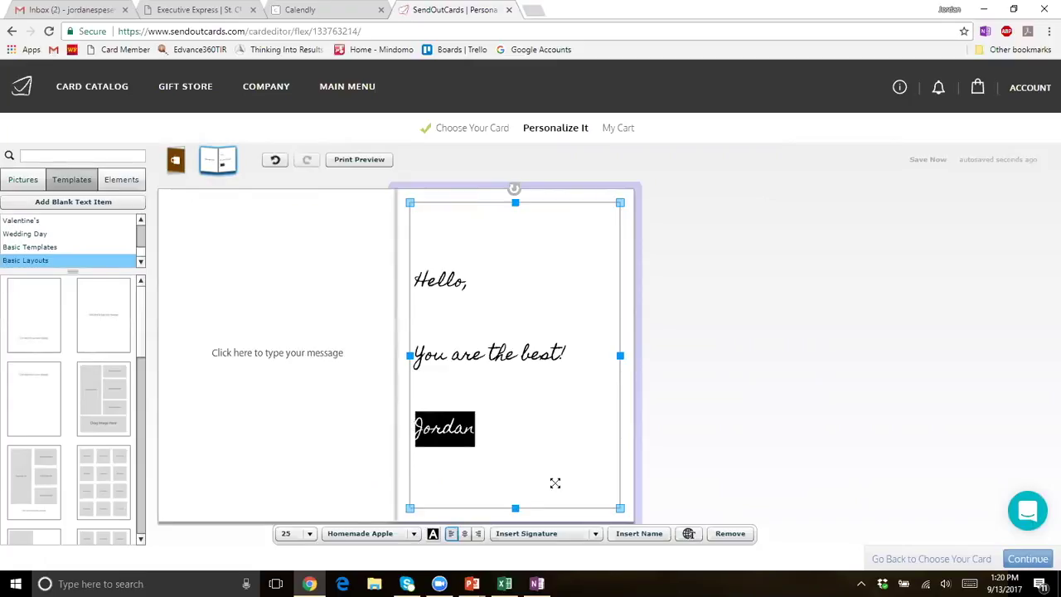
{"action": "key", "text": "BackSpace"}
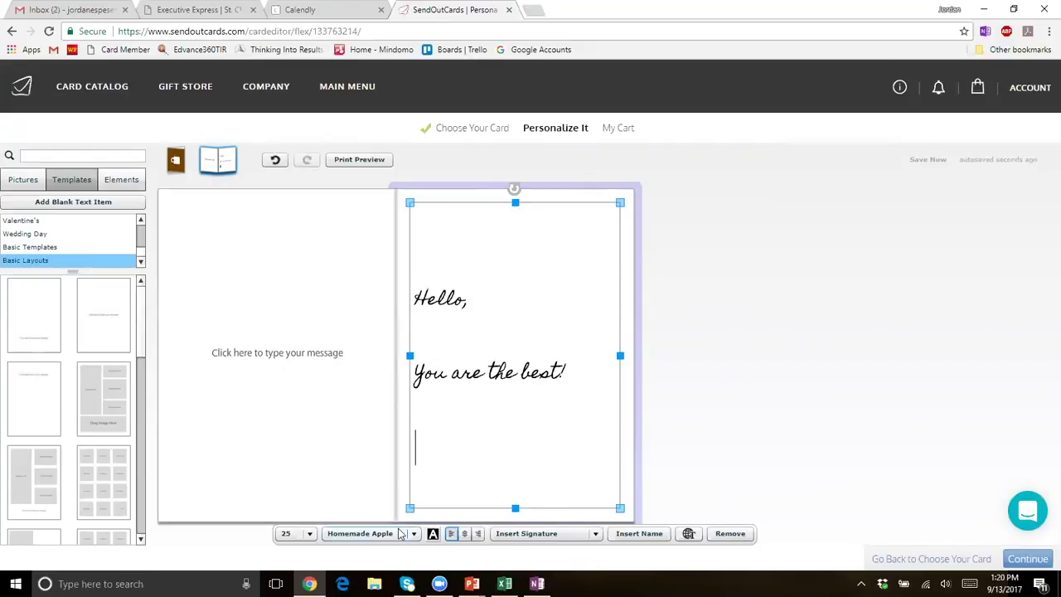
{"action": "left_click", "coordinate": [594, 535]}
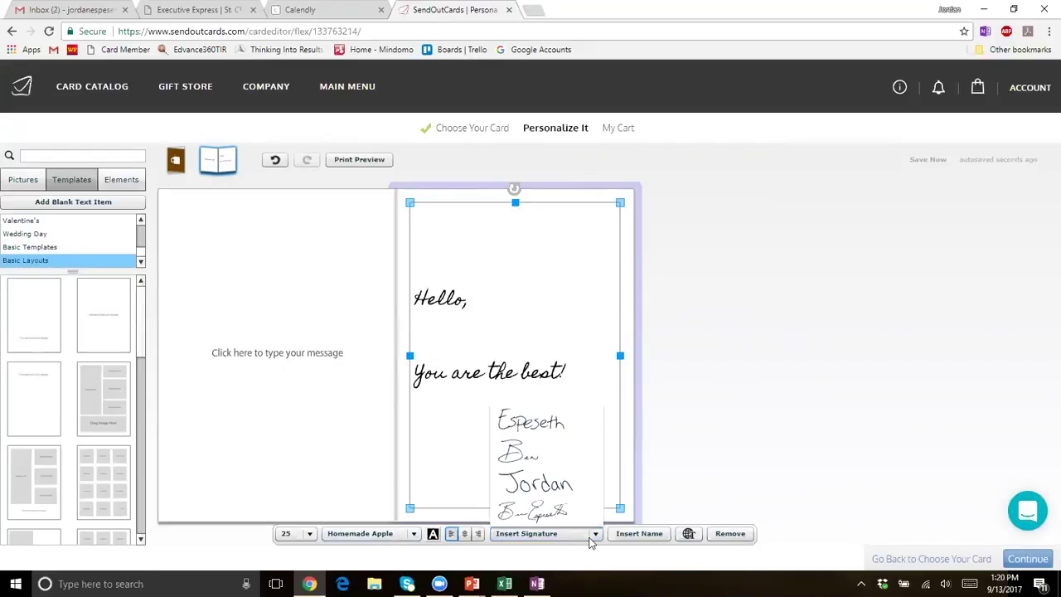
{"action": "left_click", "coordinate": [546, 485]}
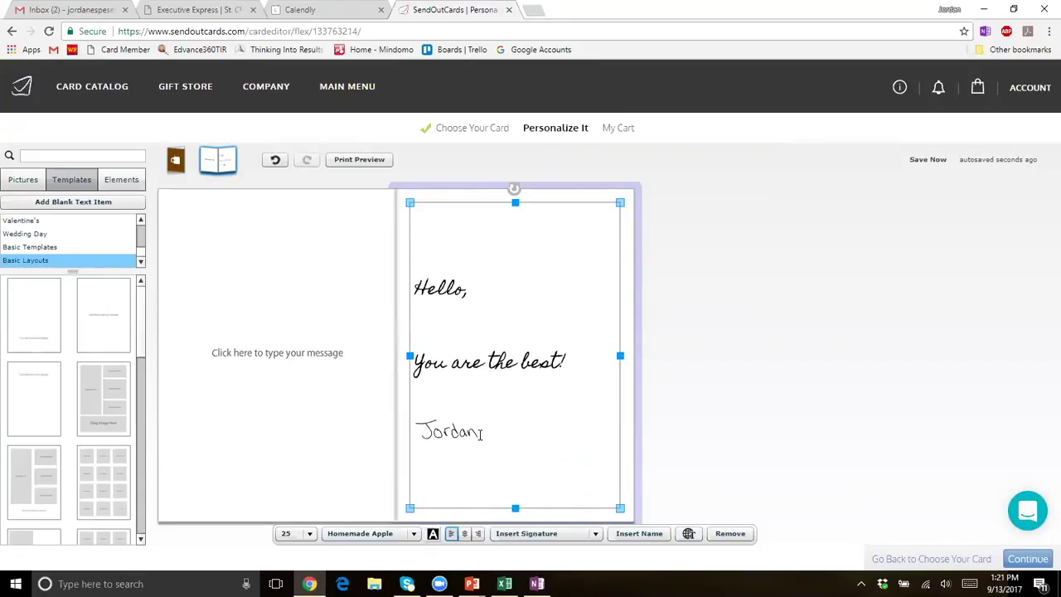
- Colour the handwritten signature at the end of the message a slightly darkened blue picked from the colour wheel
{"action": "left_click_drag", "start_coordinate": [489, 430], "coordinate": [422, 415]}
{"action": "left_click", "coordinate": [433, 533]}
{"action": "left_click", "coordinate": [444, 487]}
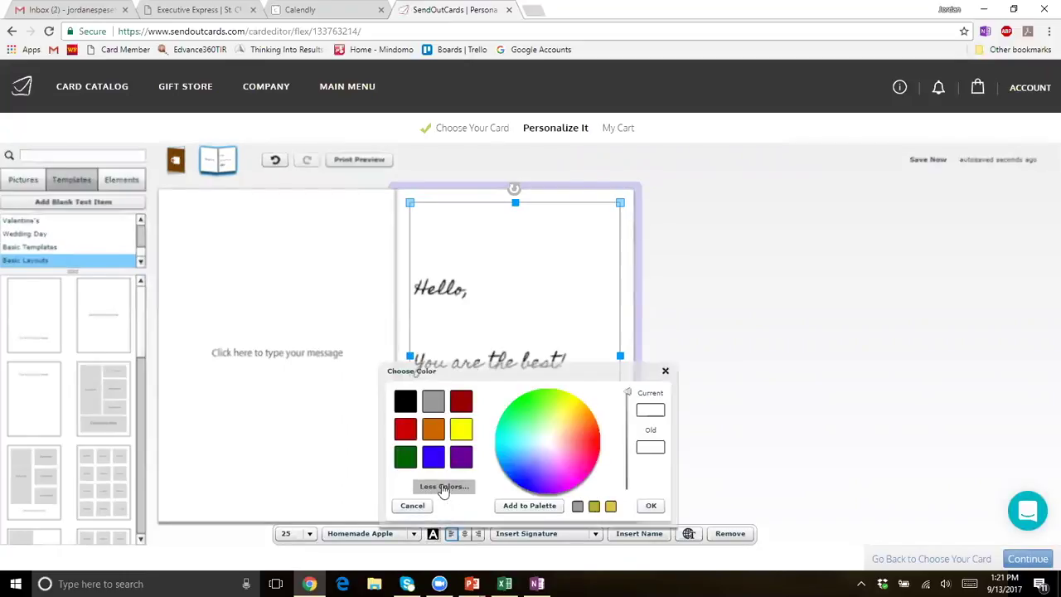
{"action": "left_click", "coordinate": [517, 467]}
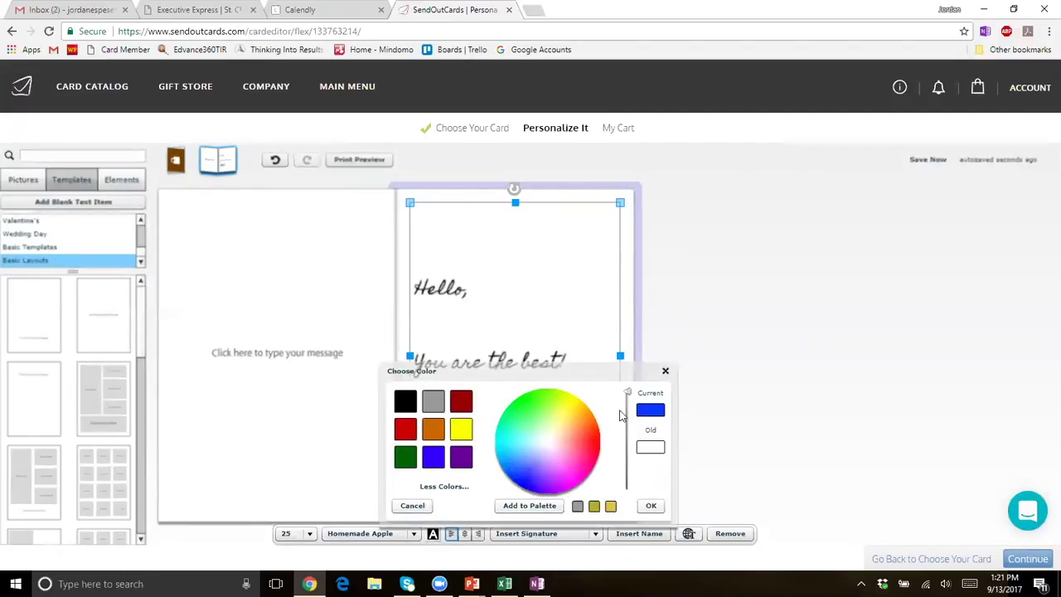
{"action": "left_click_drag", "start_coordinate": [629, 393], "coordinate": [636, 417]}
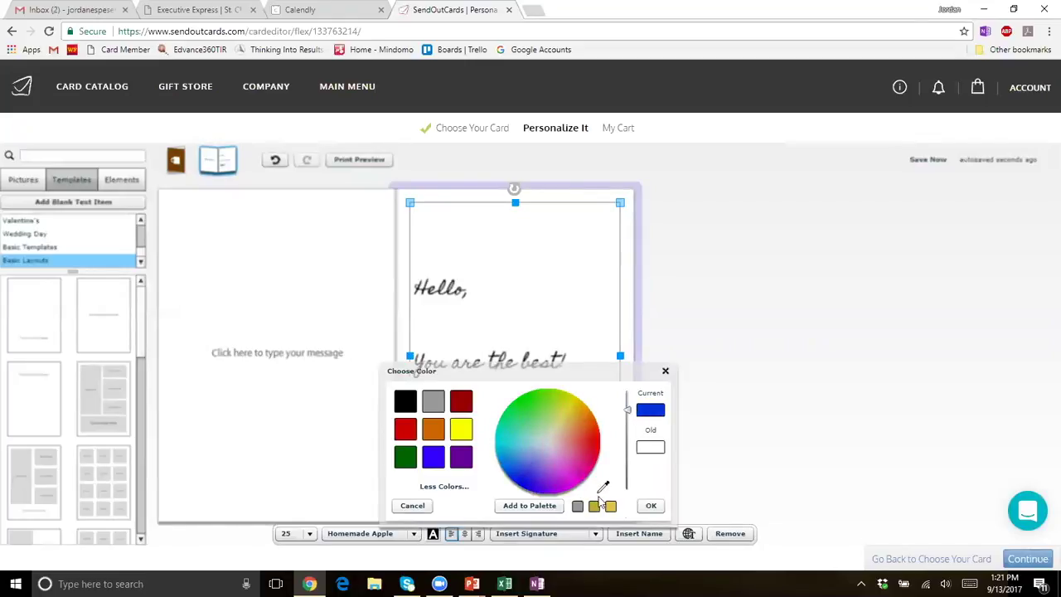
{"action": "left_click", "coordinate": [651, 506]}
{"action": "left_click", "coordinate": [600, 427]}
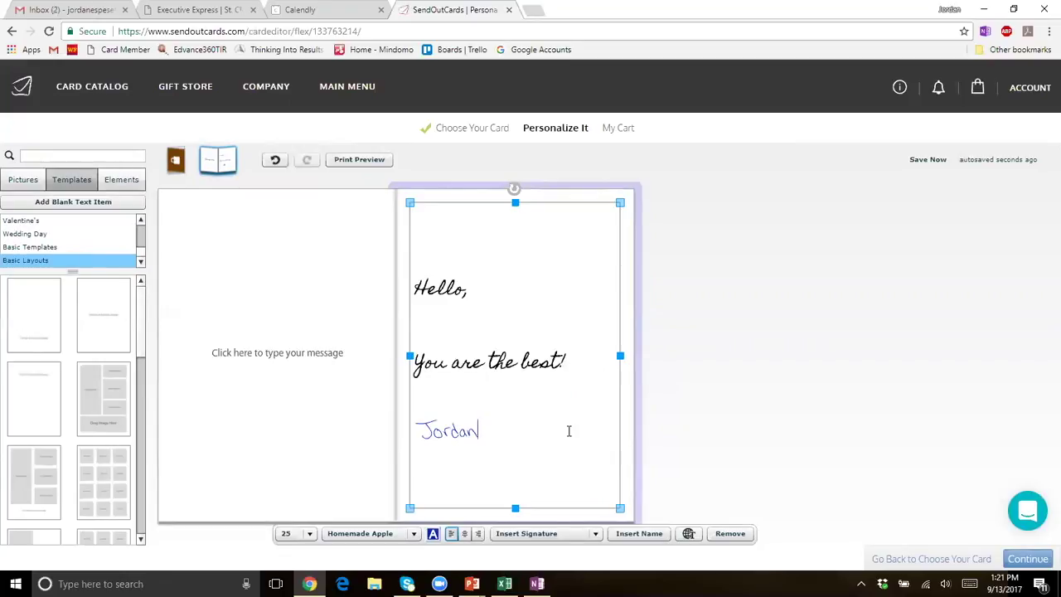
- Insert the First Name & Spouse Name placeholder between "Hello" and the comma in the greeting
{"action": "left_click", "coordinate": [464, 299]}
{"action": "left_click", "coordinate": [650, 537]}
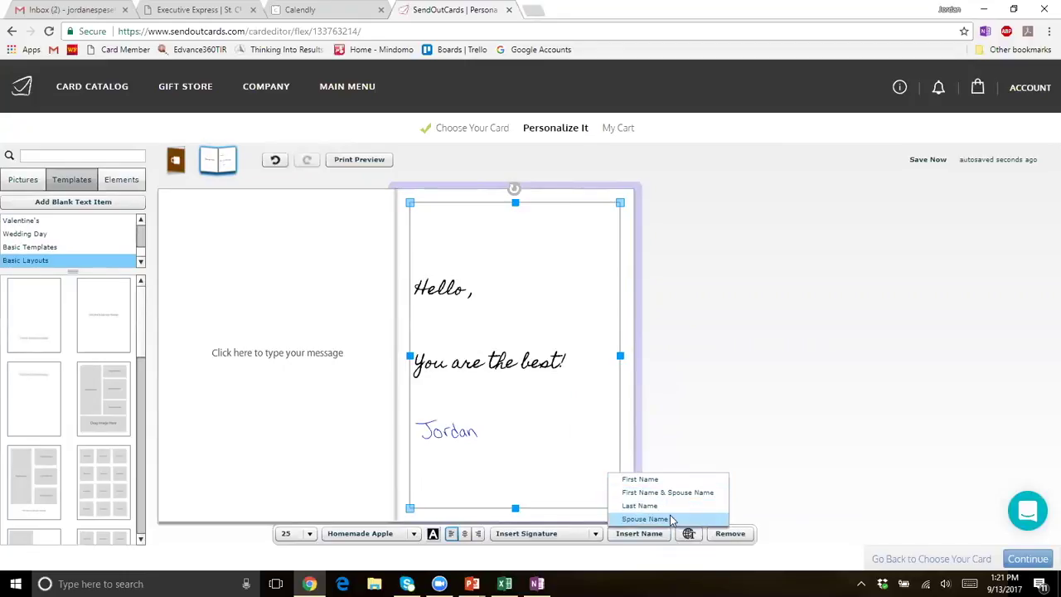
{"action": "left_click", "coordinate": [675, 493]}
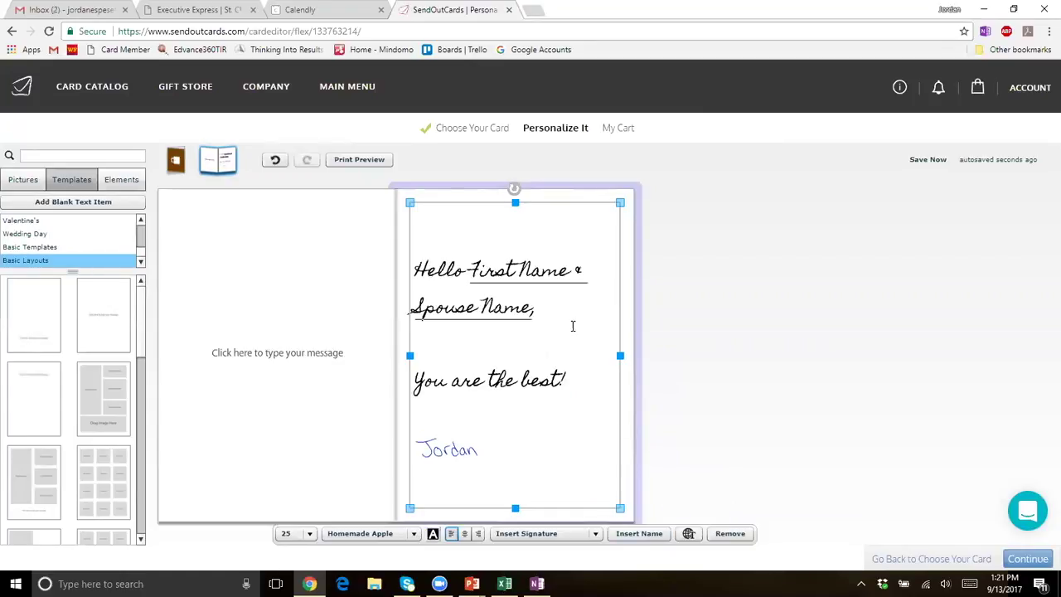
- Reduce the font size of the entire right-page message, including the signature, to 16 after trying 20 and 18
{"action": "triple_click", "coordinate": [435, 272]}
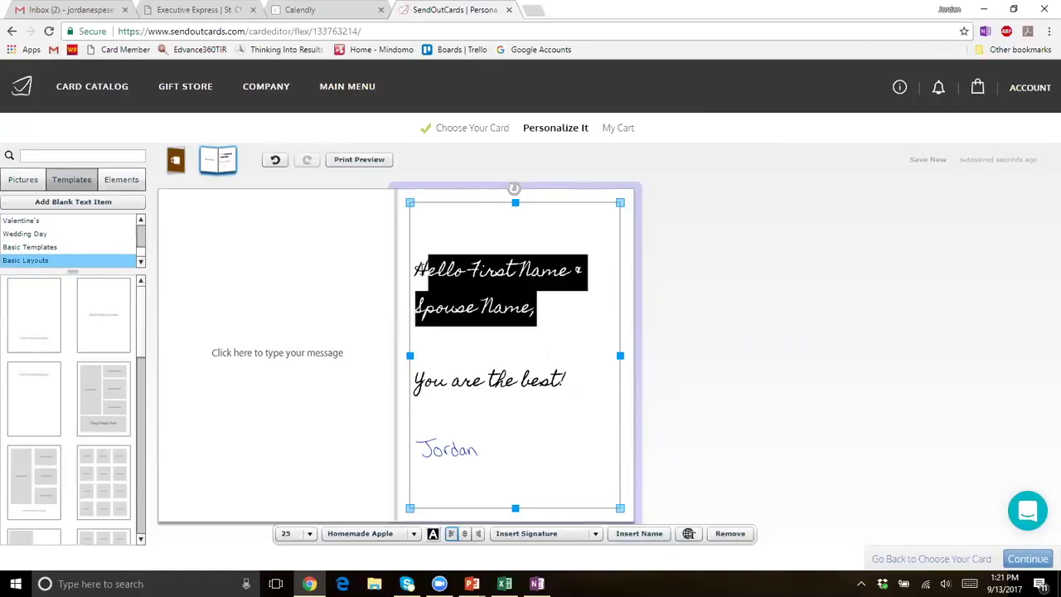
{"action": "left_click", "coordinate": [517, 440]}
{"action": "double_click", "coordinate": [520, 447]}
{"action": "key", "text": "ctrl+a"}
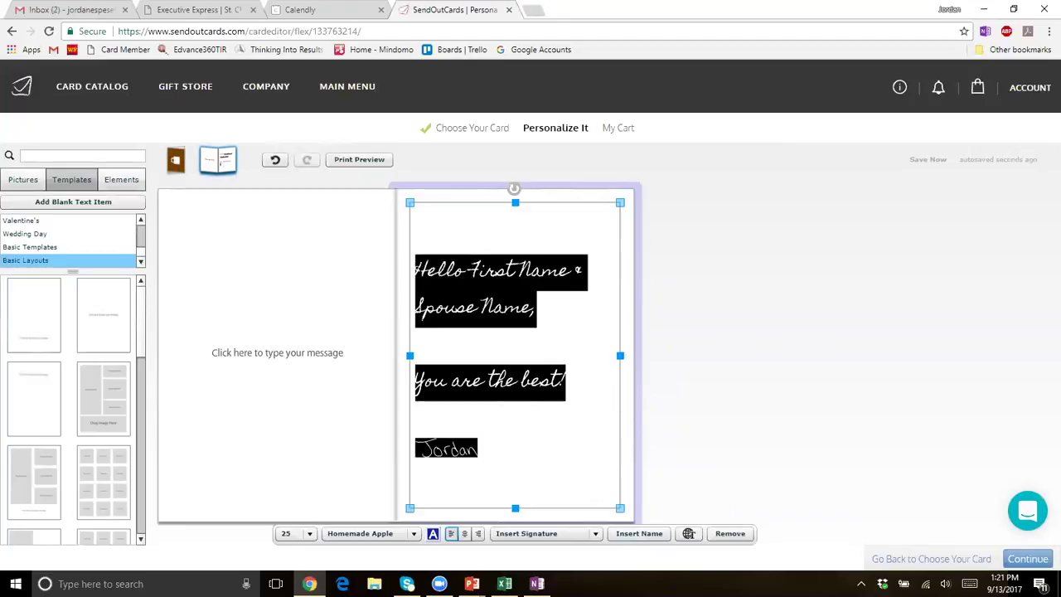
{"action": "left_click", "coordinate": [309, 533]}
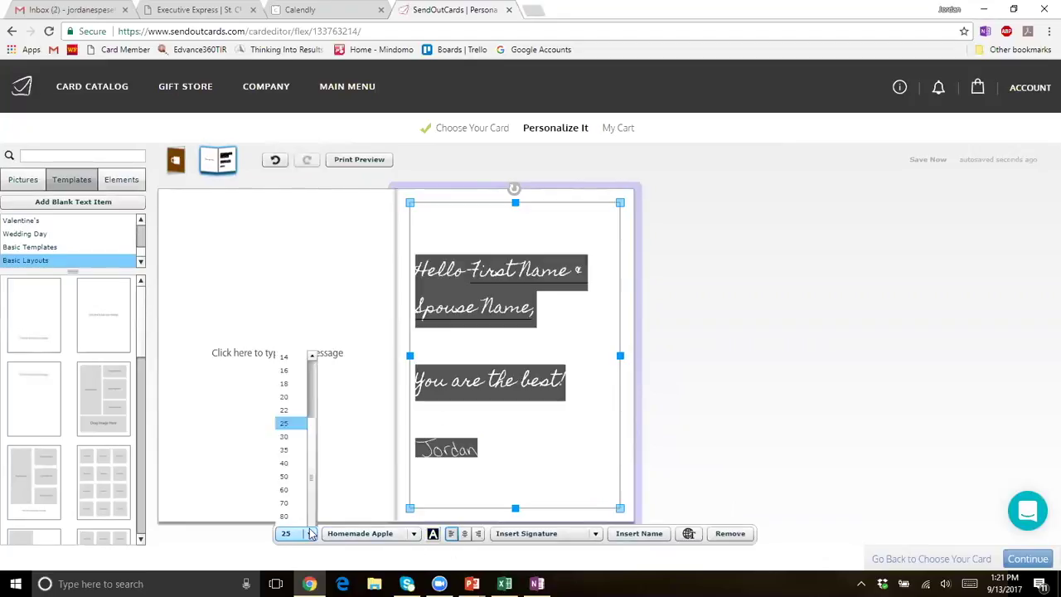
{"action": "left_click", "coordinate": [298, 380]}
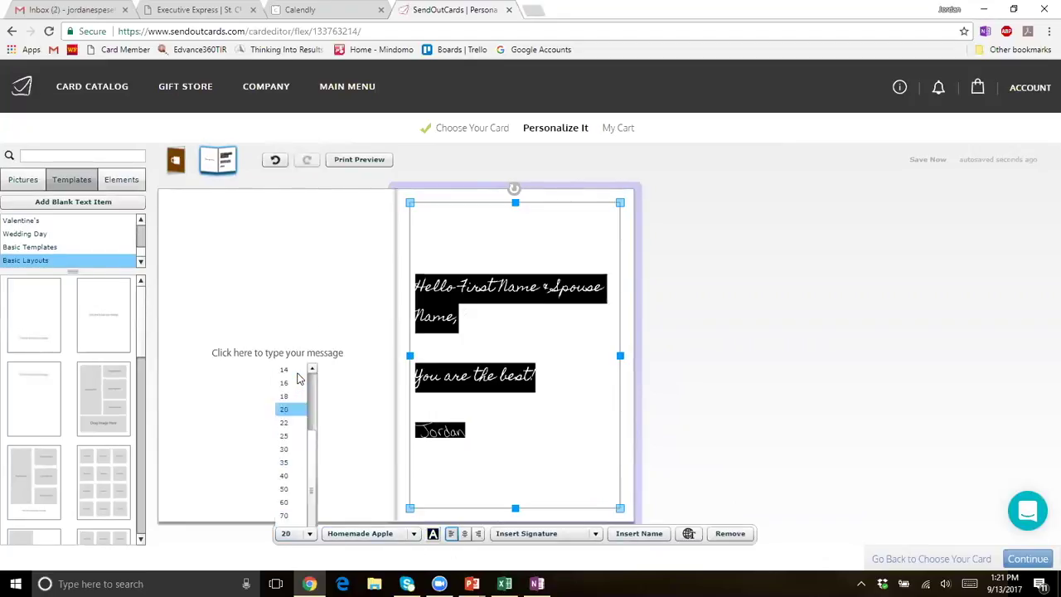
{"action": "left_click", "coordinate": [308, 533]}
{"action": "left_click", "coordinate": [284, 361]}
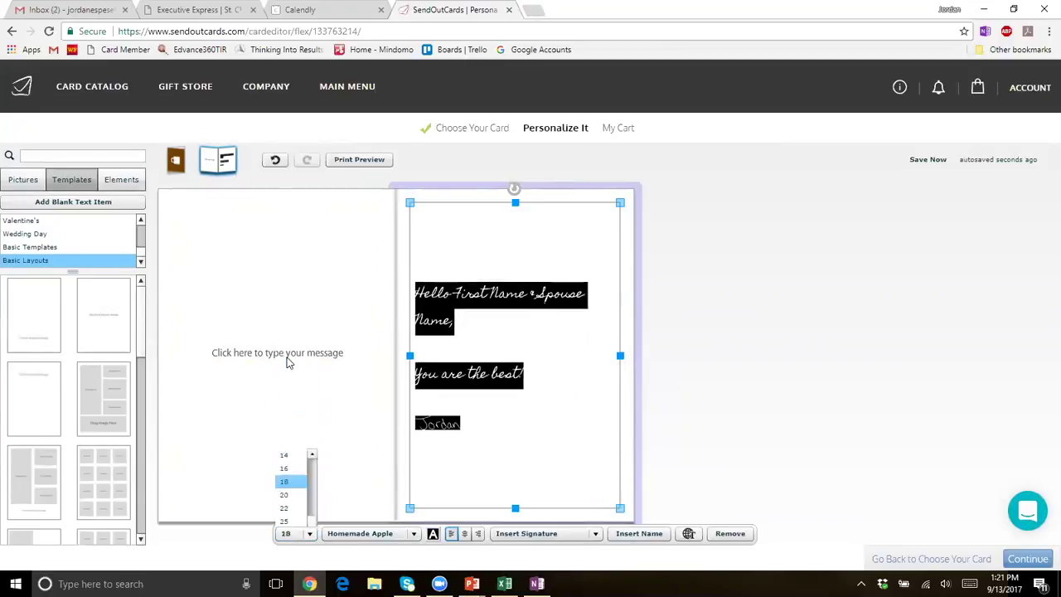
{"action": "left_click", "coordinate": [310, 533]}
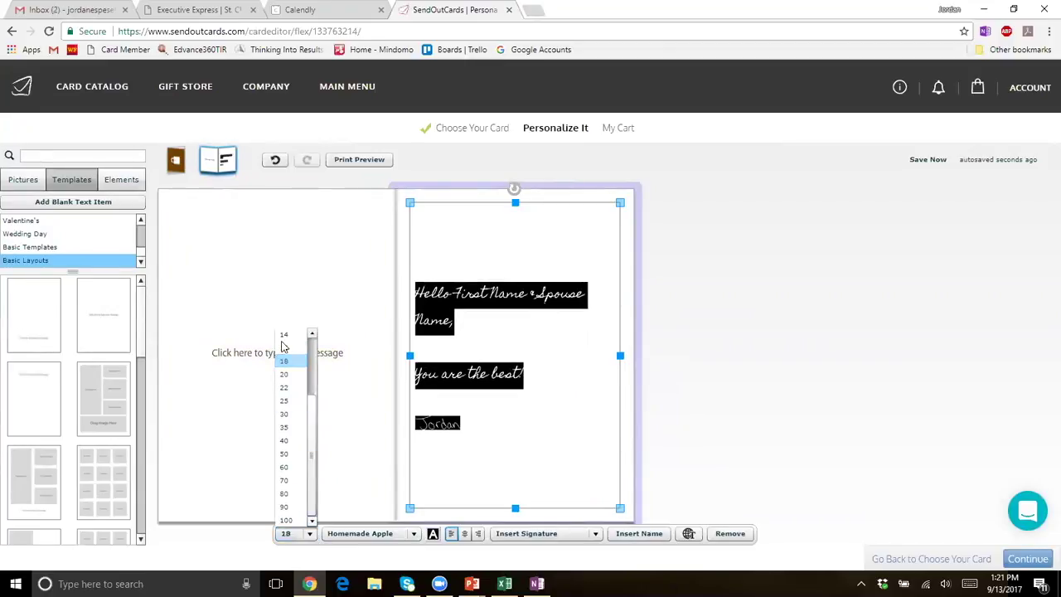
{"action": "left_click", "coordinate": [285, 352]}
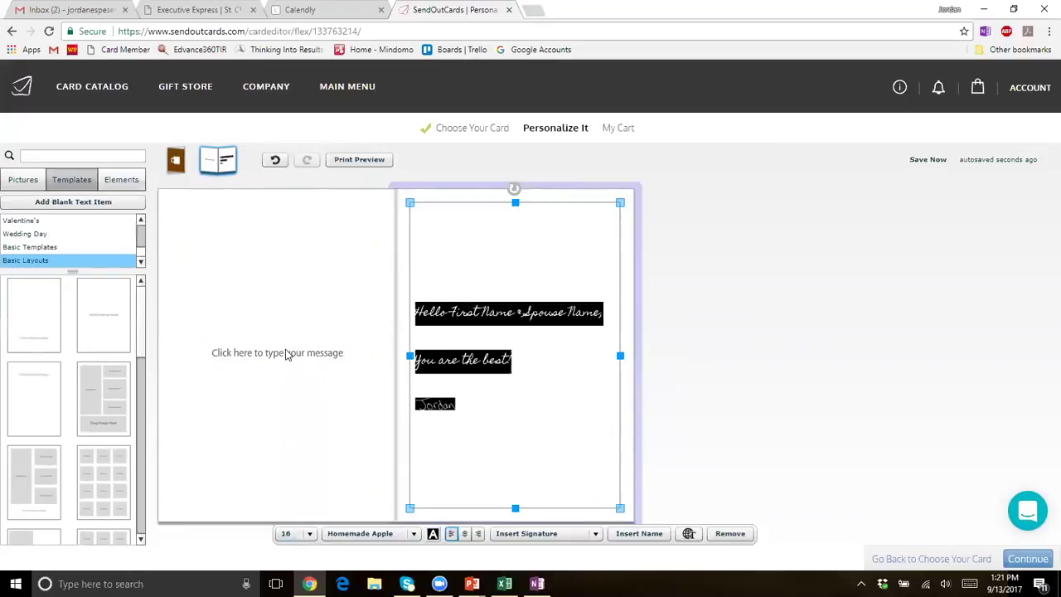
{"action": "left_click", "coordinate": [560, 377]}
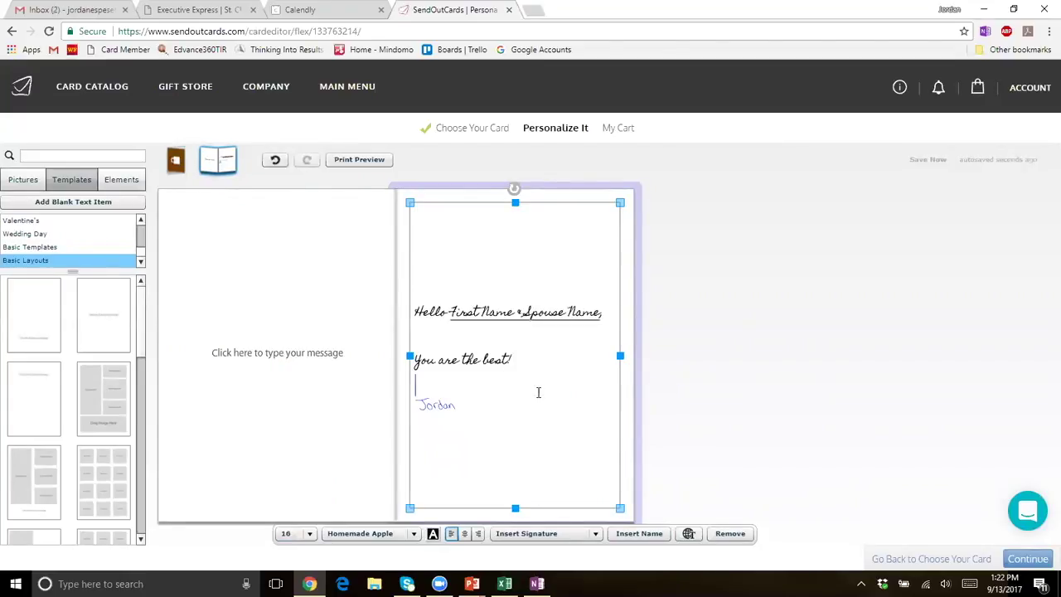
- Shrink the left inside page's text box to the lower quarter of the page and upload the picture beautifulhome.jpg
{"action": "left_click", "coordinate": [312, 350]}
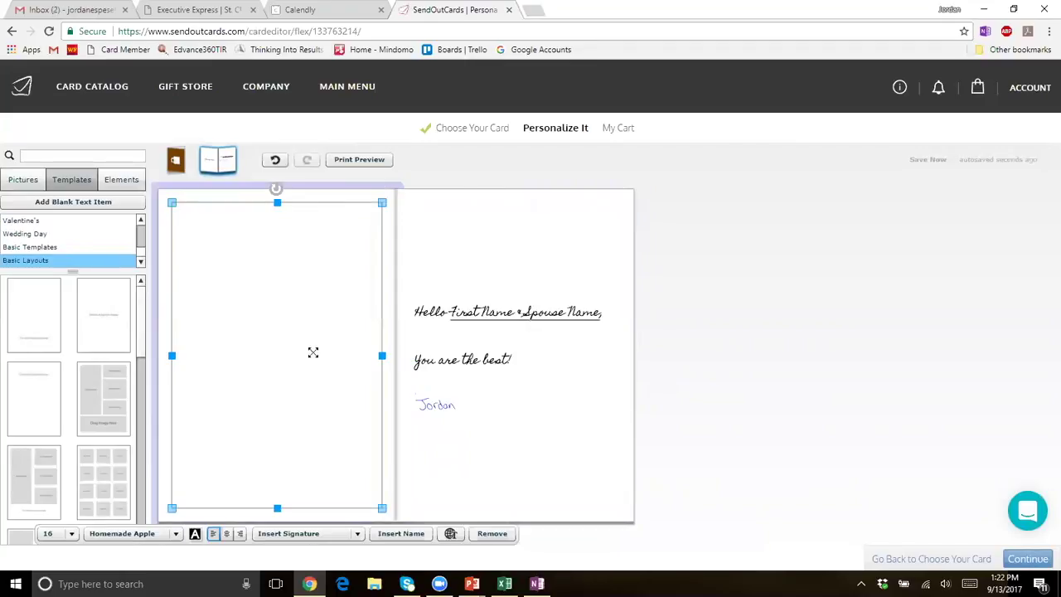
{"action": "left_click_drag", "start_coordinate": [279, 203], "coordinate": [268, 432]}
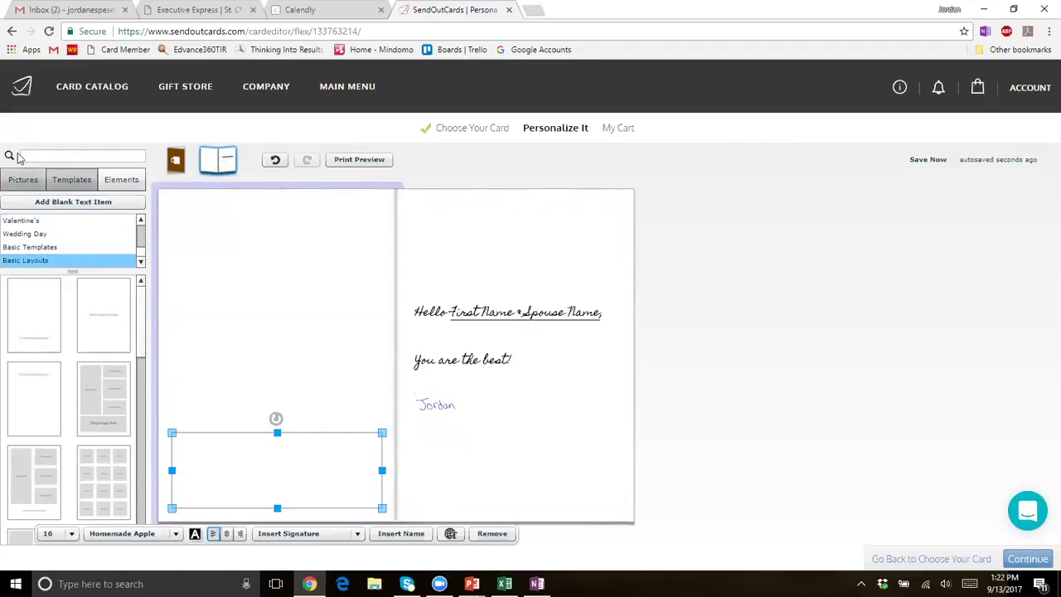
{"action": "left_click", "coordinate": [19, 181]}
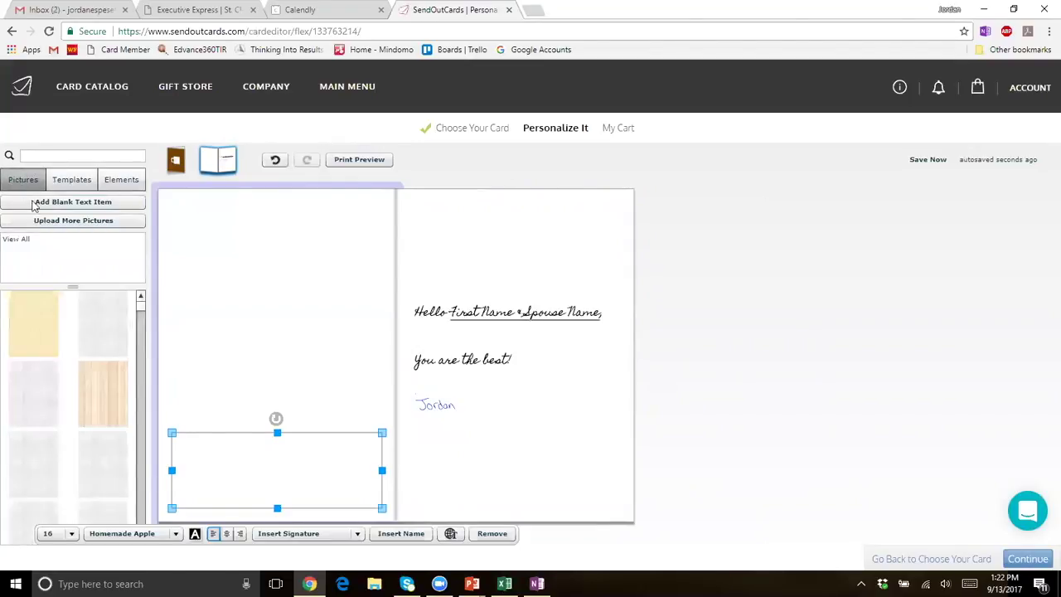
{"action": "left_click", "coordinate": [70, 222]}
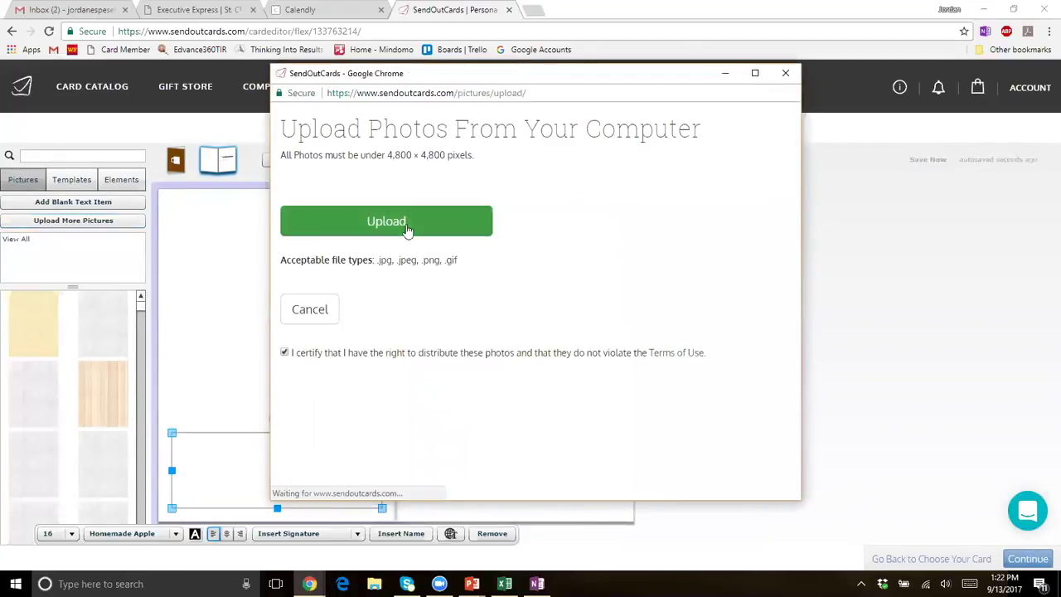
{"action": "left_click", "coordinate": [411, 220]}
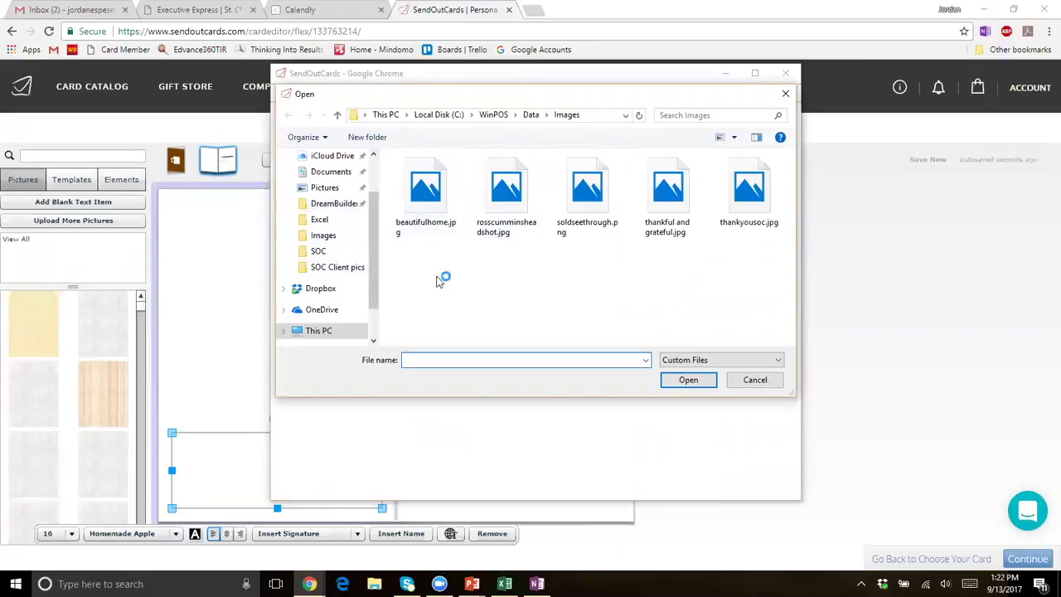
{"action": "double_click", "coordinate": [431, 198]}
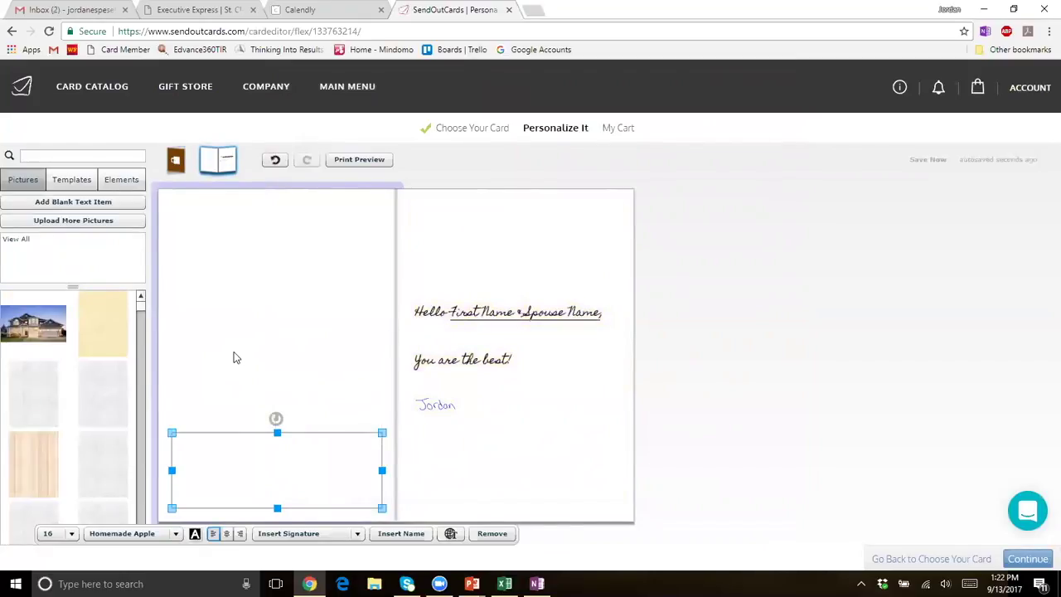
- Place the uploaded house picture above the left page's text box, slightly enlarged and tilted a little counterclockwise
{"action": "left_click_drag", "start_coordinate": [42, 332], "coordinate": [271, 306]}
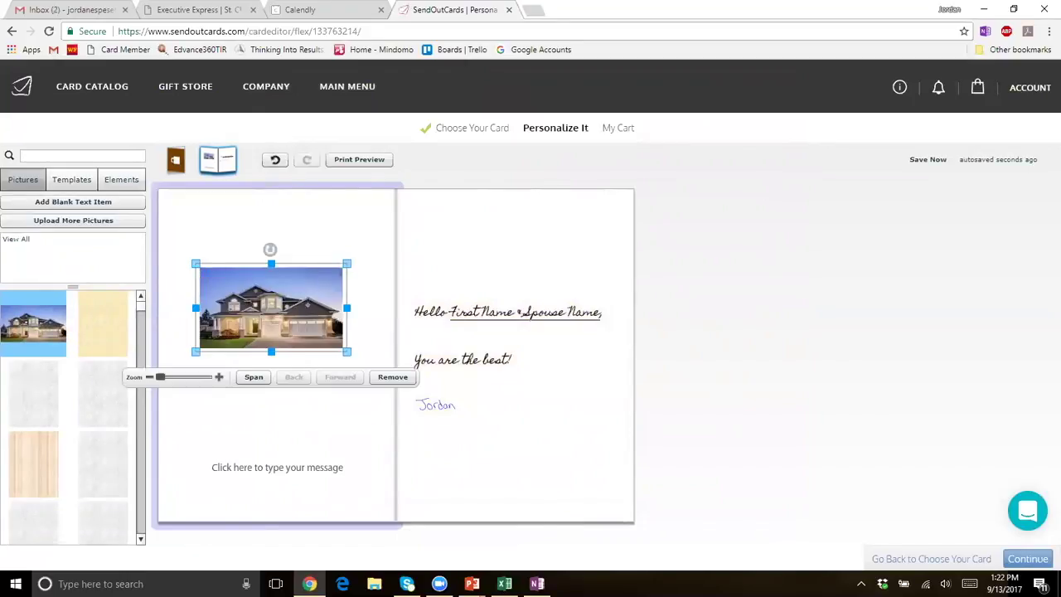
{"action": "mouse_move", "coordinate": [346, 264]}
{"action": "left_mouse_down"}
{"action": "mouse_move", "coordinate": [368, 252]}
{"action": "mouse_move", "coordinate": [357, 252]}
{"action": "left_mouse_up"}
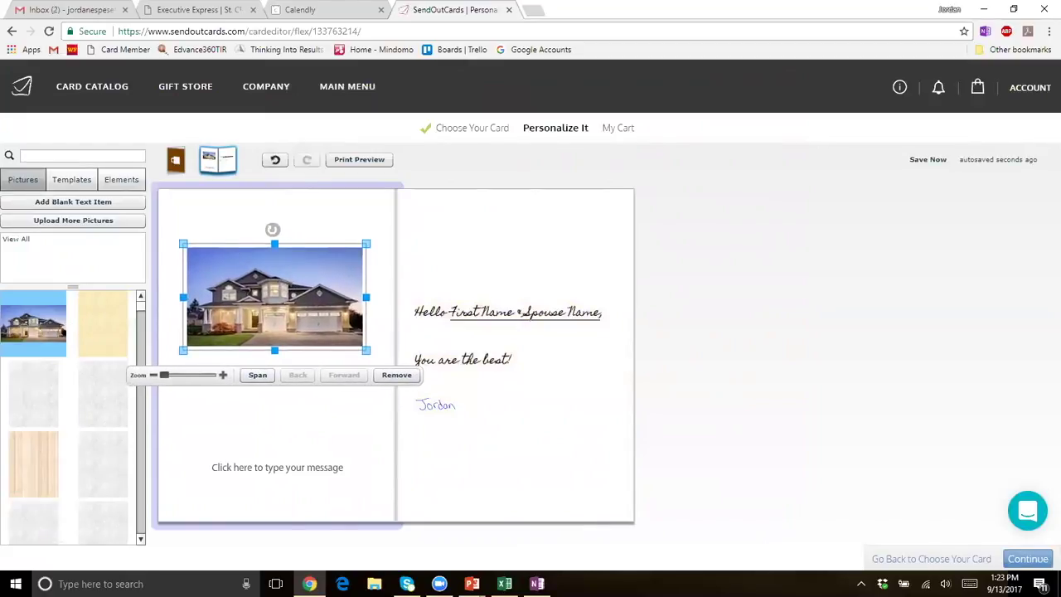
{"action": "left_click_drag", "start_coordinate": [268, 236], "coordinate": [264, 232]}
- Write "Beautiful!" in the text box below the house picture and centre it
{"action": "left_click", "coordinate": [280, 459]}
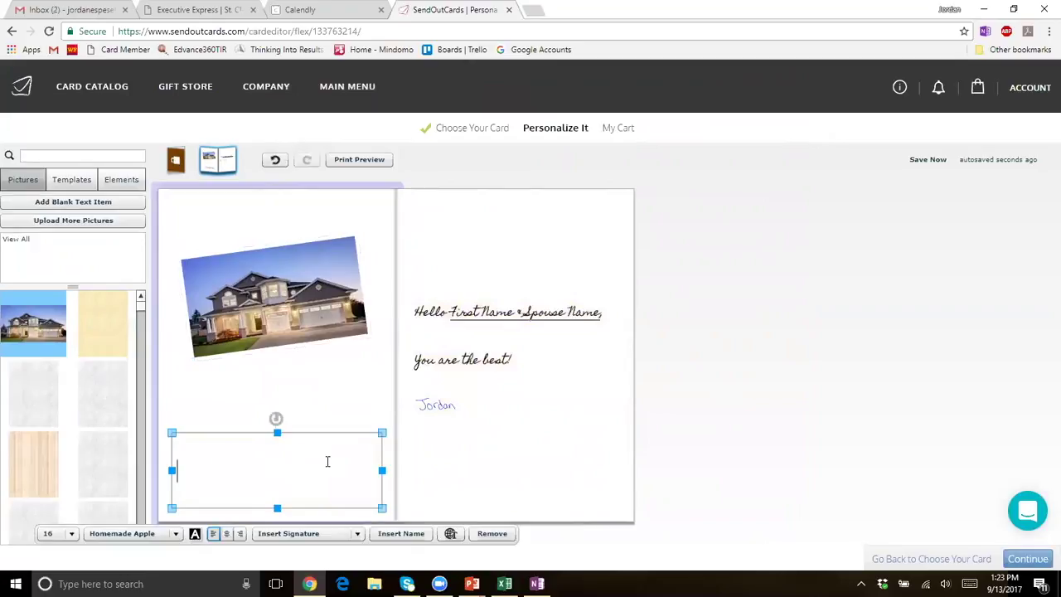
{"action": "type", "text": "Beautiful!"}
{"action": "left_click_drag", "start_coordinate": [291, 476], "coordinate": [173, 473]}
{"action": "left_click", "coordinate": [226, 533]}
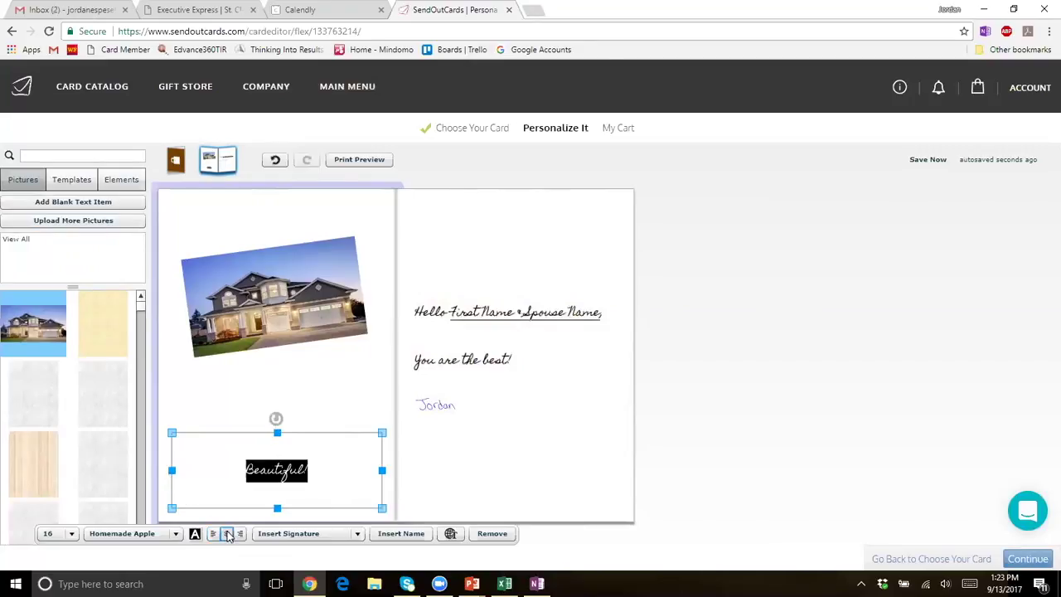
- Change the "Beautiful!" caption to the Luckiest Guy font at size 40
{"action": "left_click", "coordinate": [175, 534]}
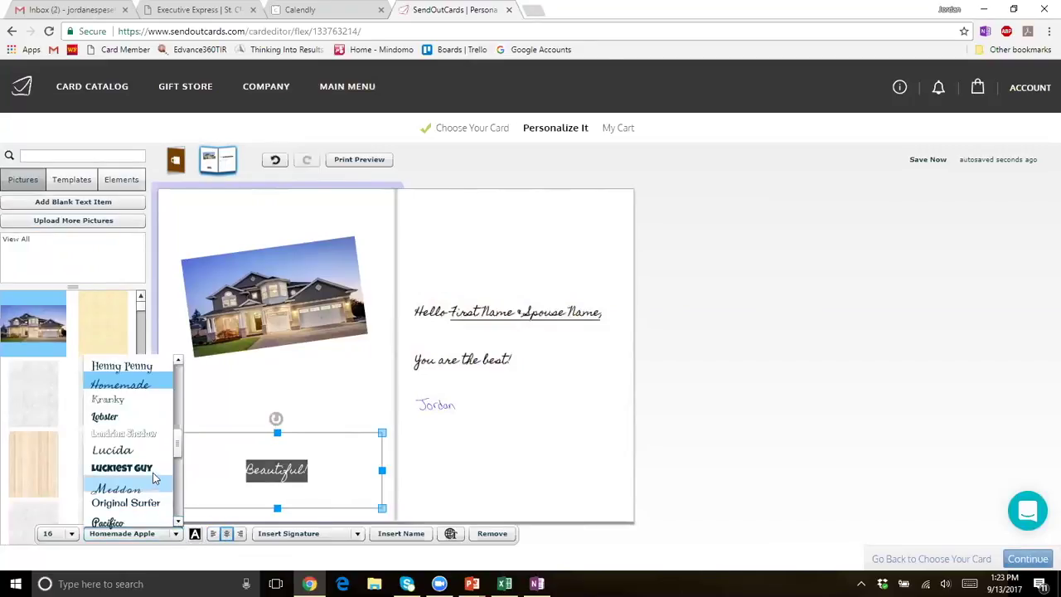
{"action": "left_click", "coordinate": [122, 468]}
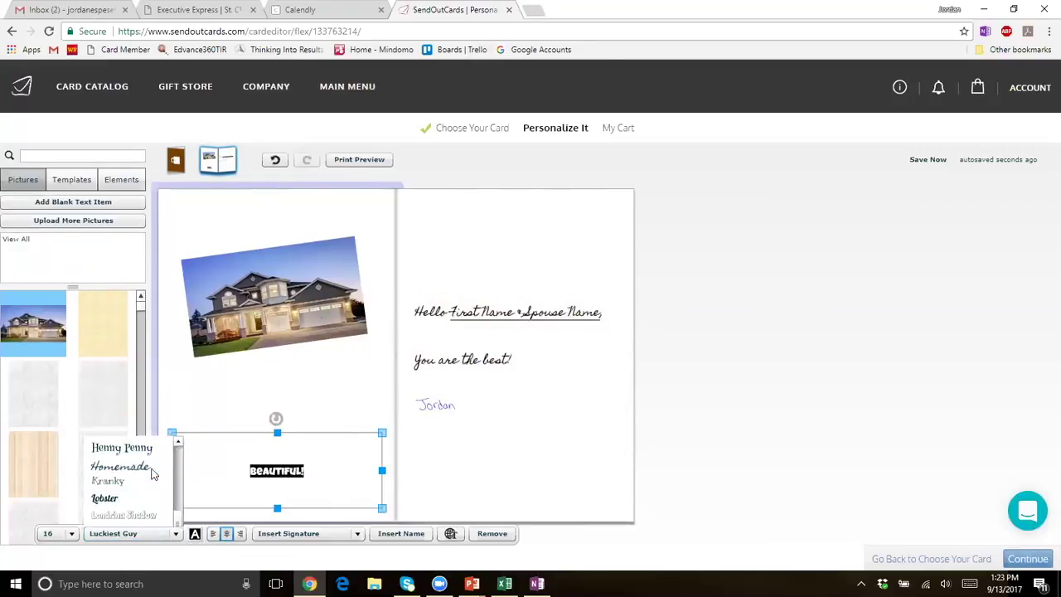
{"action": "left_click", "coordinate": [72, 534]}
{"action": "left_click", "coordinate": [62, 441]}
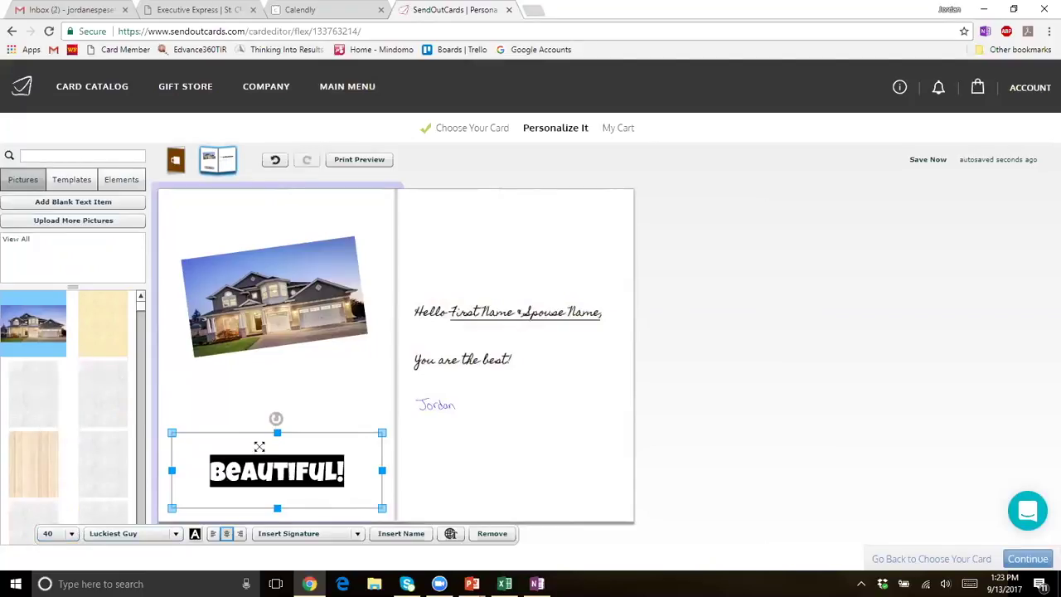
- Move the "Beautiful!" caption up to just below the house picture and colour it bright red
{"action": "left_click_drag", "start_coordinate": [304, 446], "coordinate": [308, 379]}
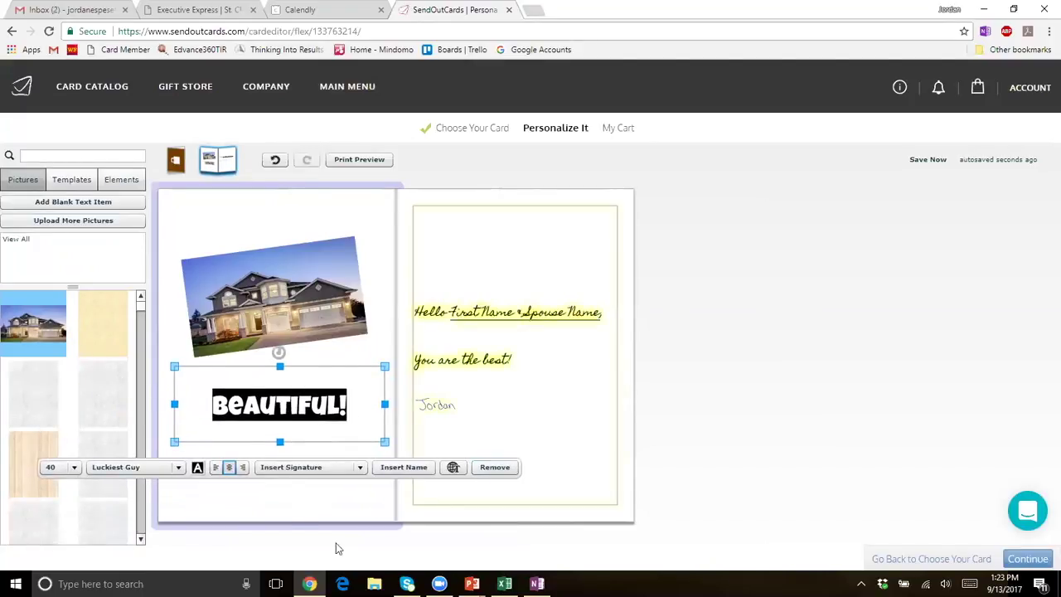
{"action": "left_click", "coordinate": [198, 466]}
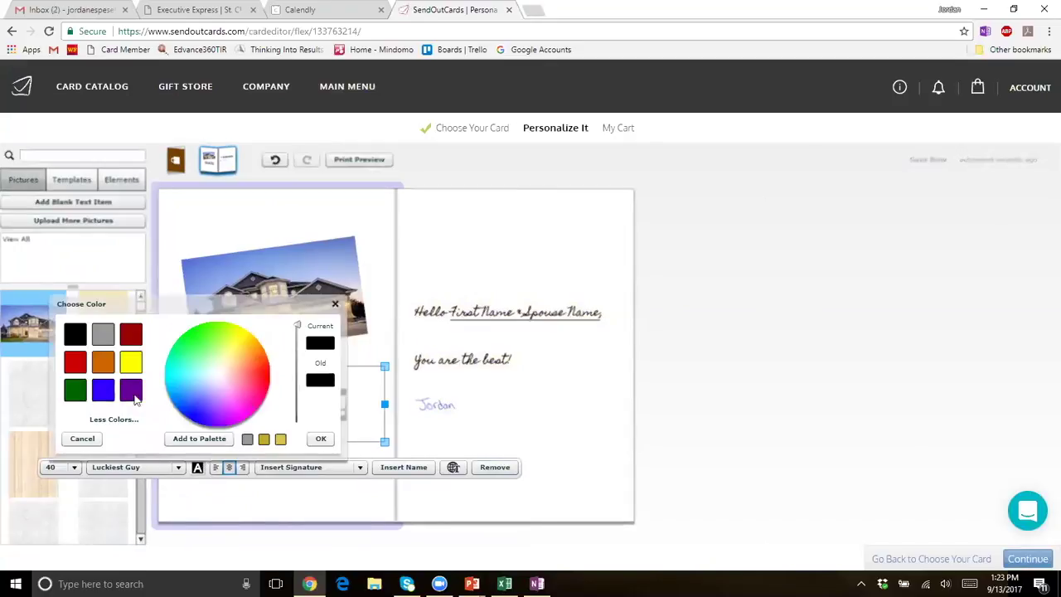
{"action": "left_click", "coordinate": [75, 362]}
{"action": "left_click", "coordinate": [730, 461]}
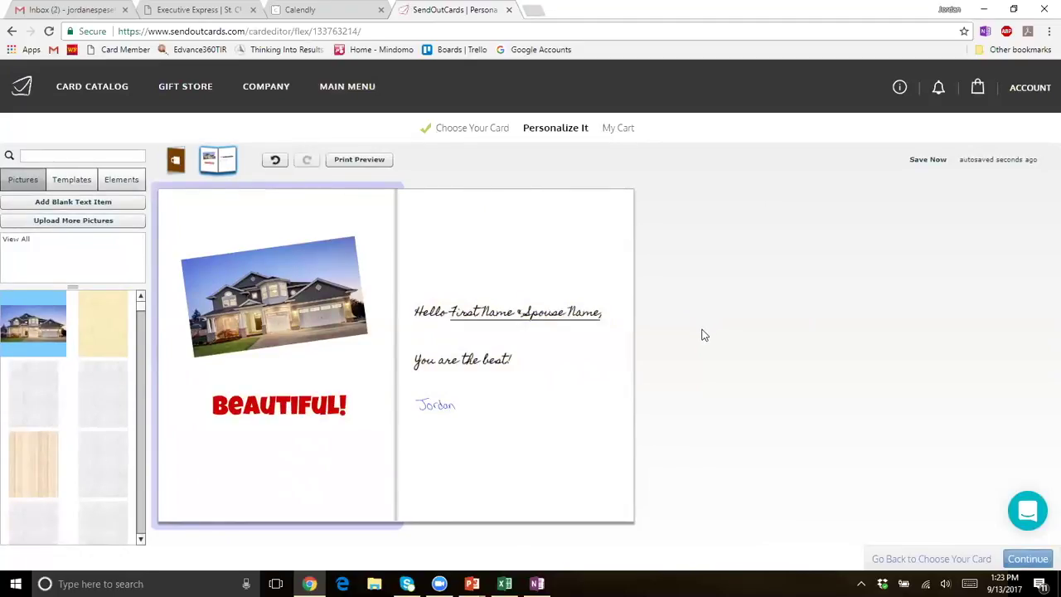
- Continue to the cart and set the card's back to the upright custom panel showing two portraits
{"action": "left_click", "coordinate": [1014, 563]}
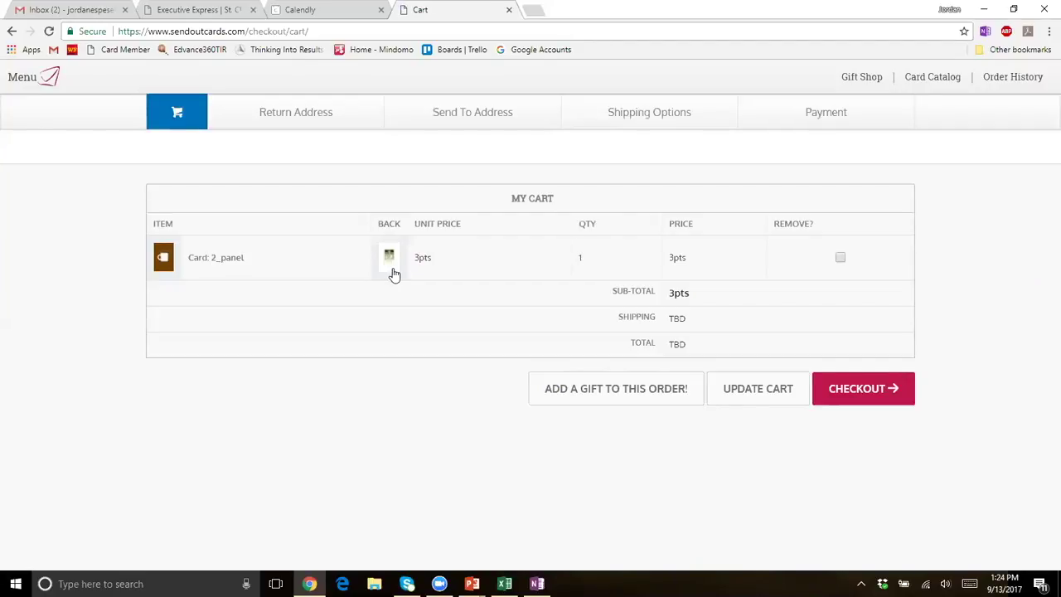
{"action": "left_click", "coordinate": [390, 257]}
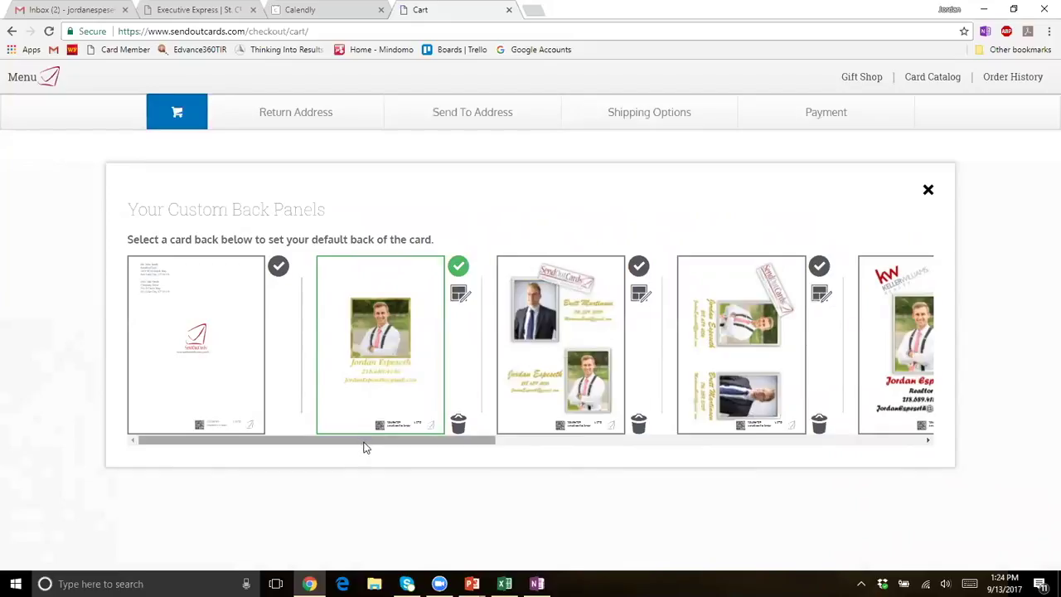
{"action": "left_click_drag", "start_coordinate": [365, 446], "coordinate": [379, 448]}
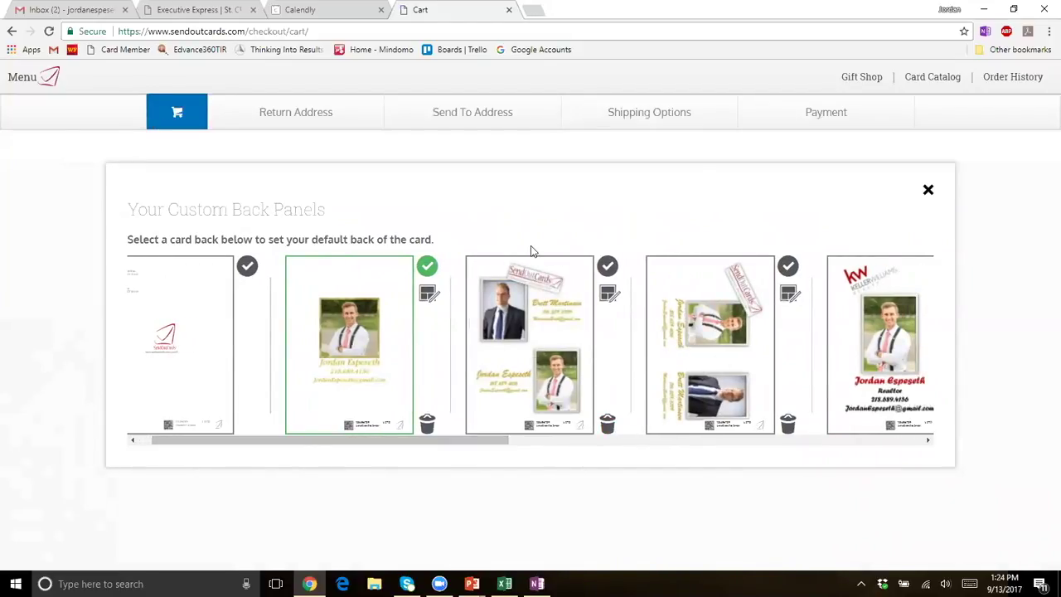
{"action": "left_click", "coordinate": [608, 279]}
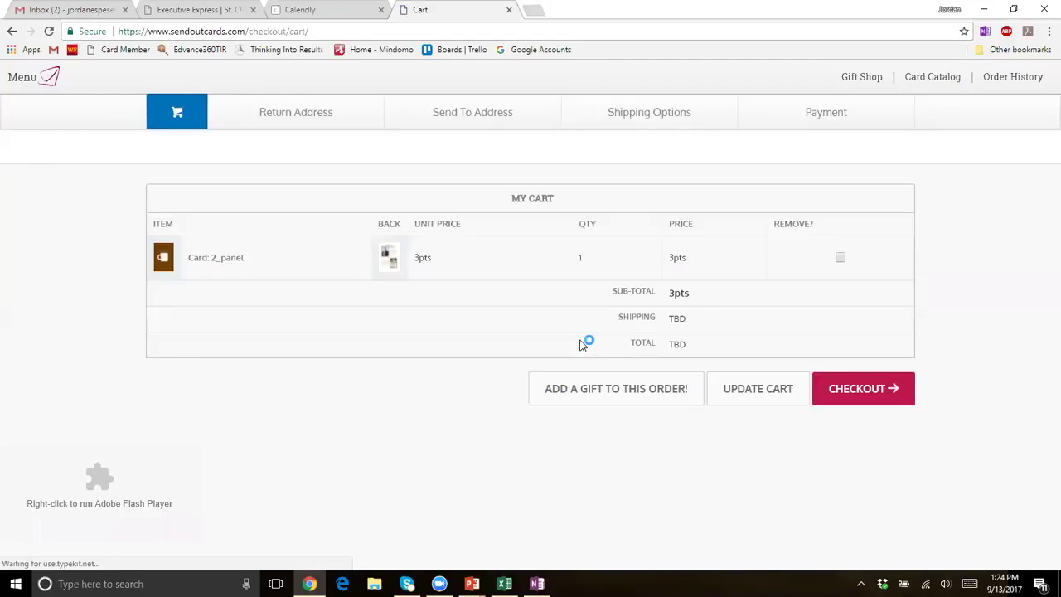
- Review the custom back panels available for the card in the cart
{"action": "left_click", "coordinate": [388, 258]}
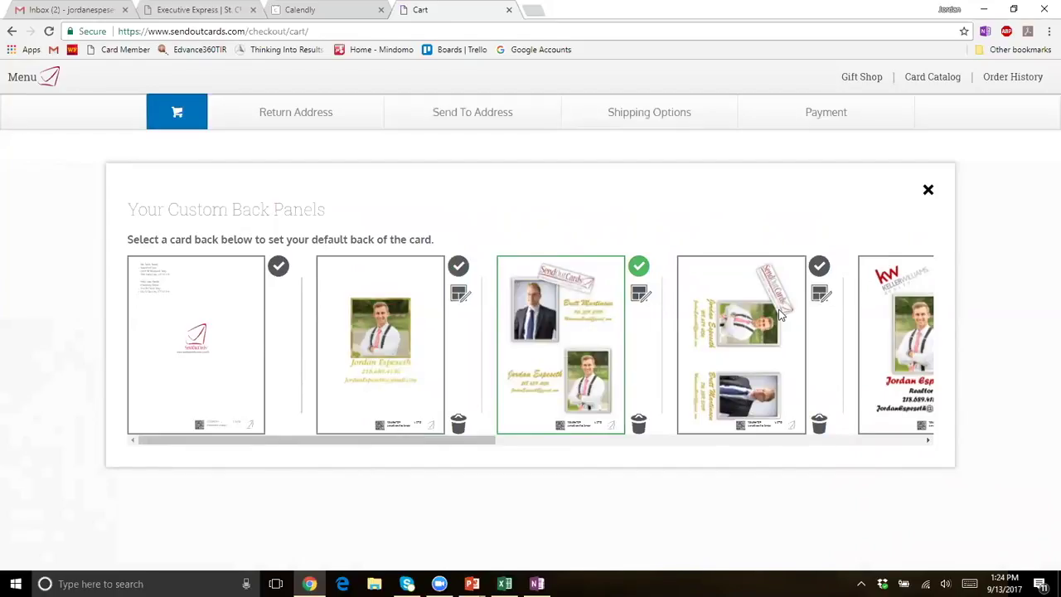
{"action": "left_click", "coordinate": [929, 192]}
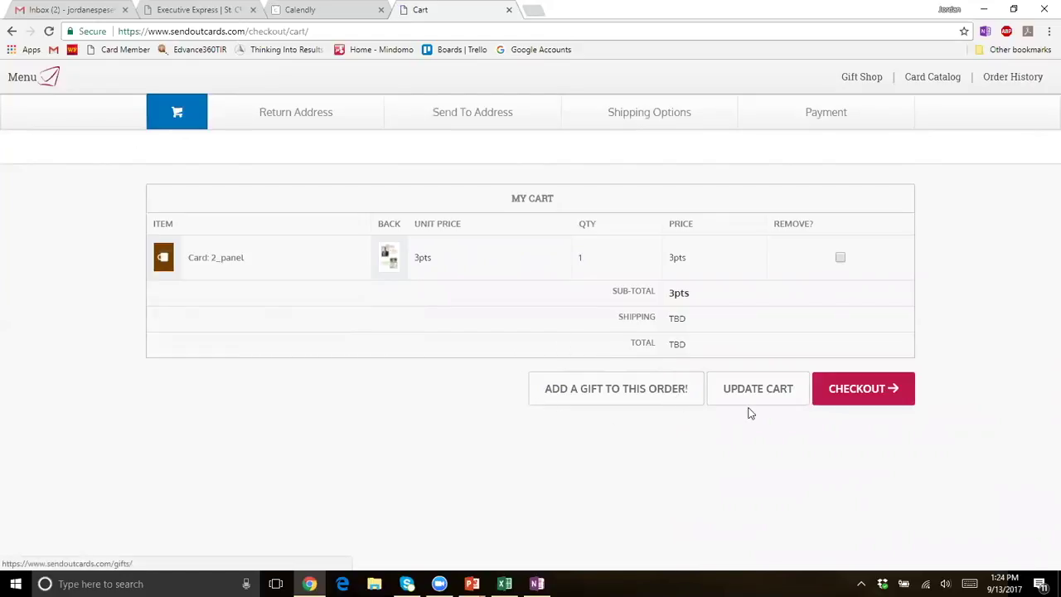
- Add one 2 Pack Brownies gift with Standard packaging to the order and return to the cart
{"action": "left_click", "coordinate": [618, 397]}
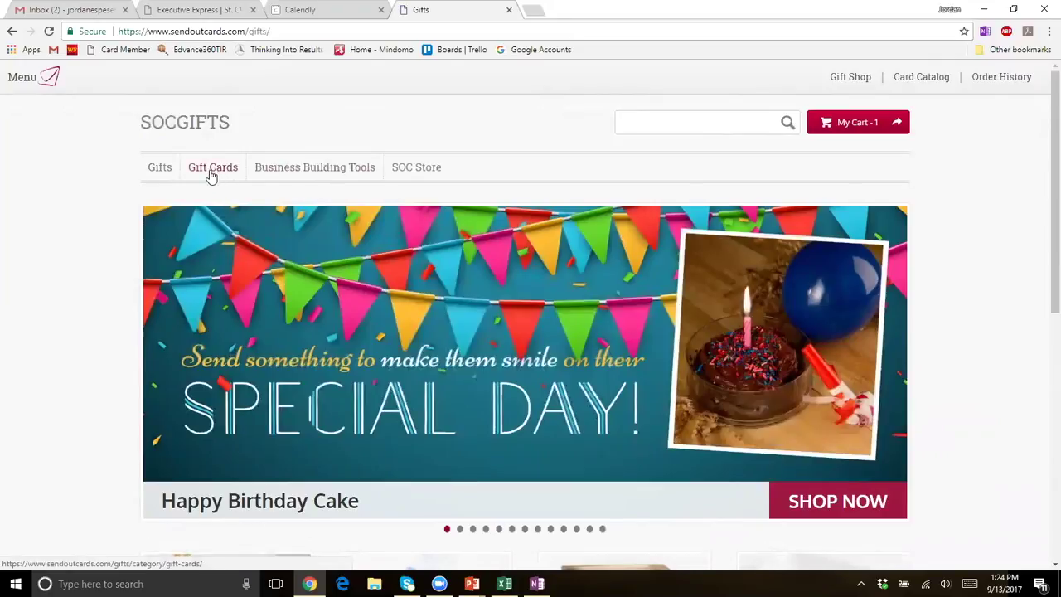
{"action": "left_click", "coordinate": [159, 170]}
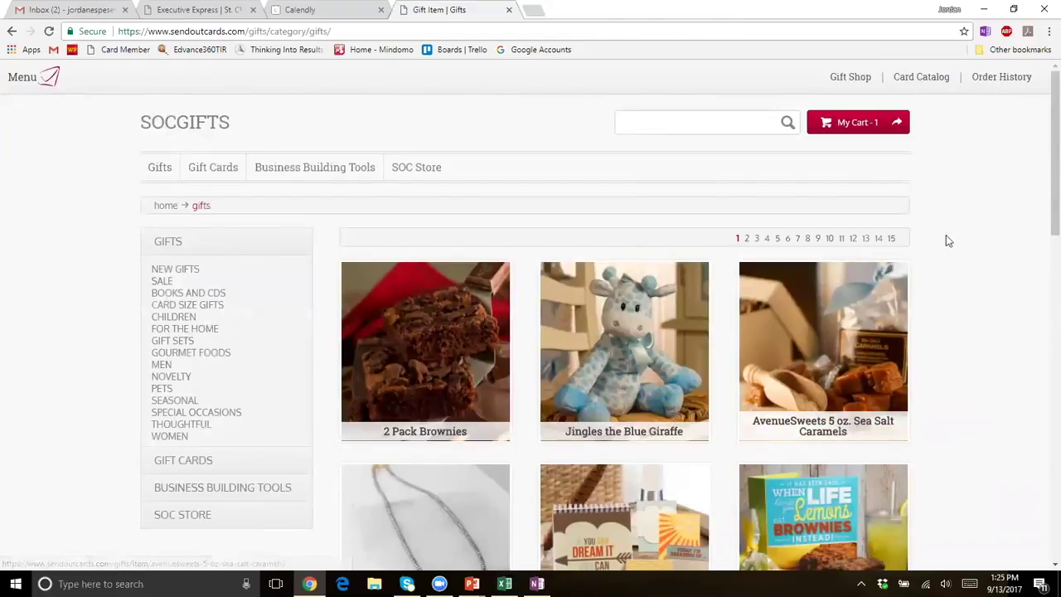
{"action": "left_click_drag", "start_coordinate": [1042, 163], "coordinate": [1043, 208]}
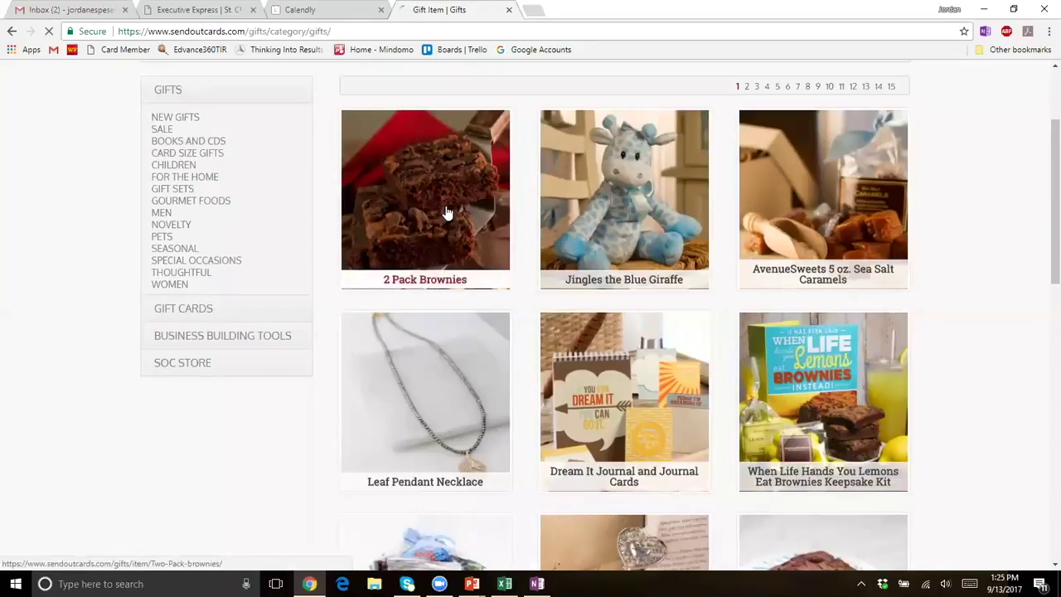
{"action": "left_click", "coordinate": [446, 209]}
{"action": "left_click_drag", "start_coordinate": [1043, 228], "coordinate": [1042, 251]}
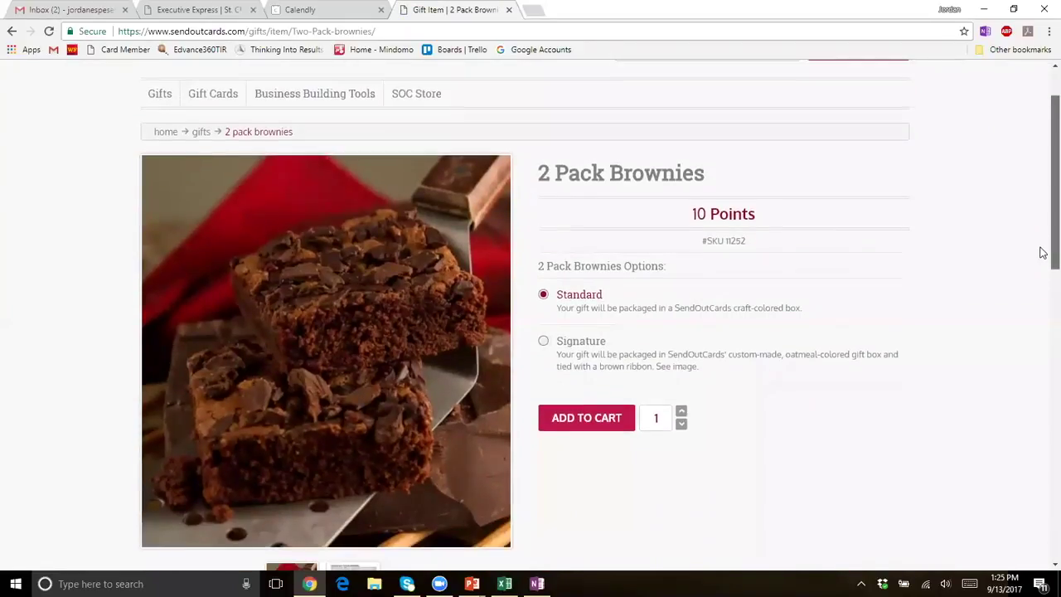
{"action": "left_click", "coordinate": [585, 416]}
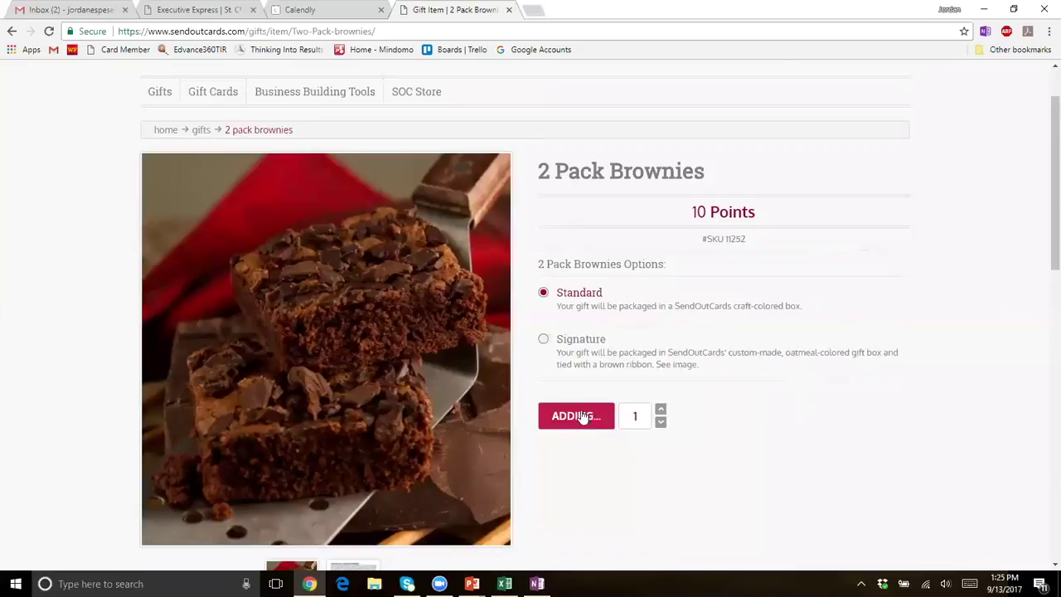
{"action": "left_click", "coordinate": [523, 212]}
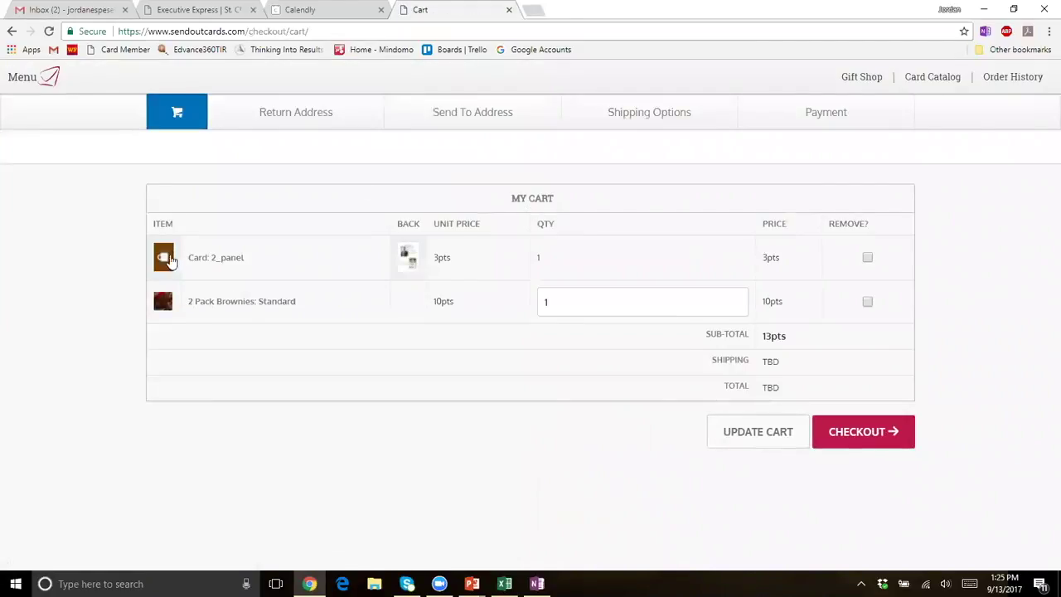
- Proceed to checkout and accept the prefilled return address
{"action": "left_click", "coordinate": [902, 445]}
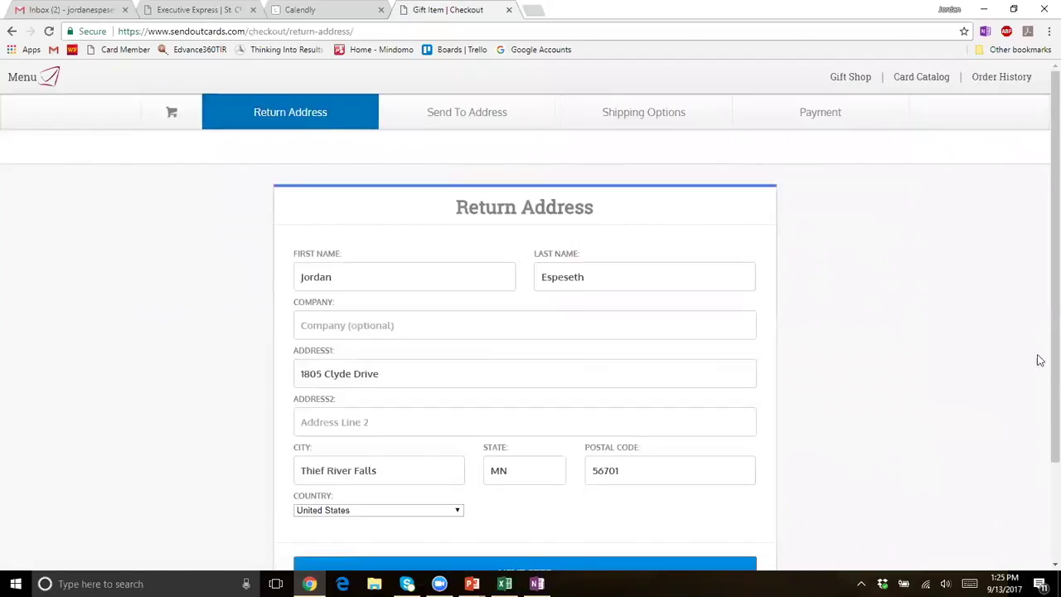
{"action": "scroll", "coordinate": [1043, 295], "scroll_direction": "down", "scroll_amount": 2}
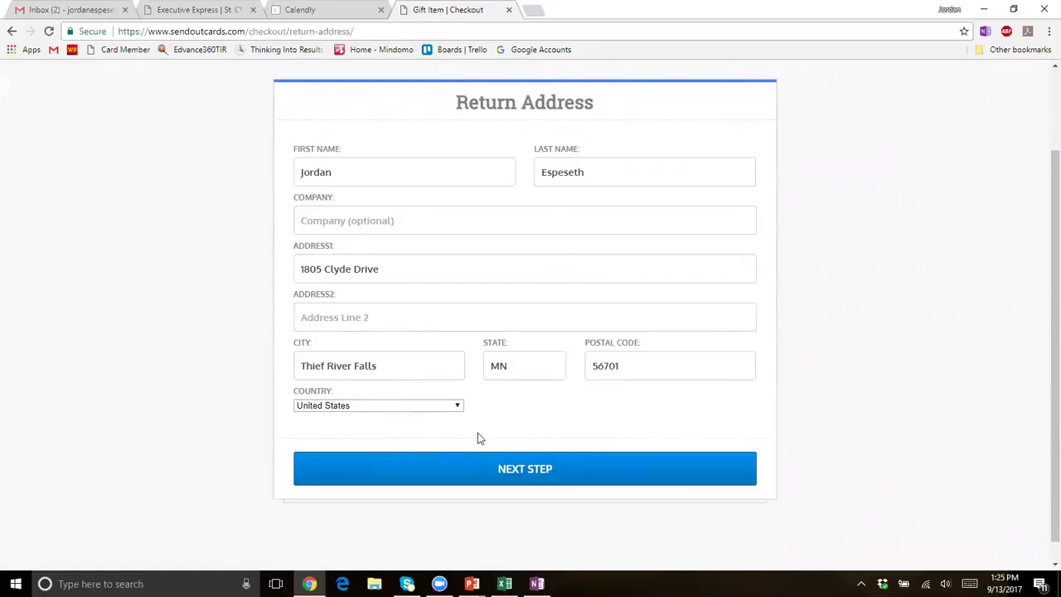
{"action": "left_click", "coordinate": [486, 470]}
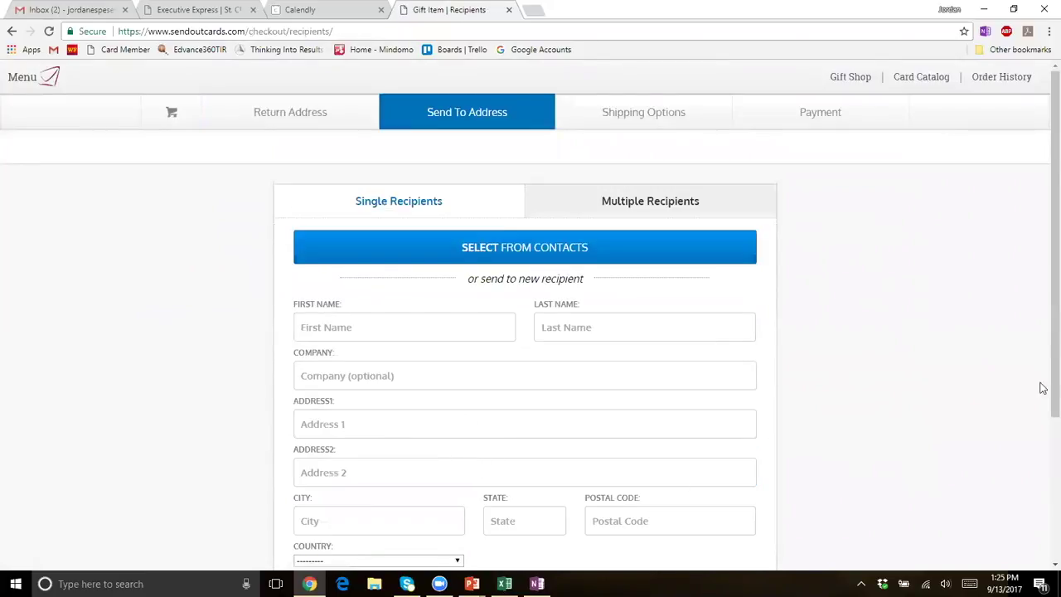
- Fill in the single recipient's name and address from the first autofill suggestion, and clear the company field
{"action": "scroll", "coordinate": [743, 316], "scroll_direction": "down", "scroll_amount": 1}
{"action": "left_click", "coordinate": [340, 287]}
{"action": "type", "text": "J"}
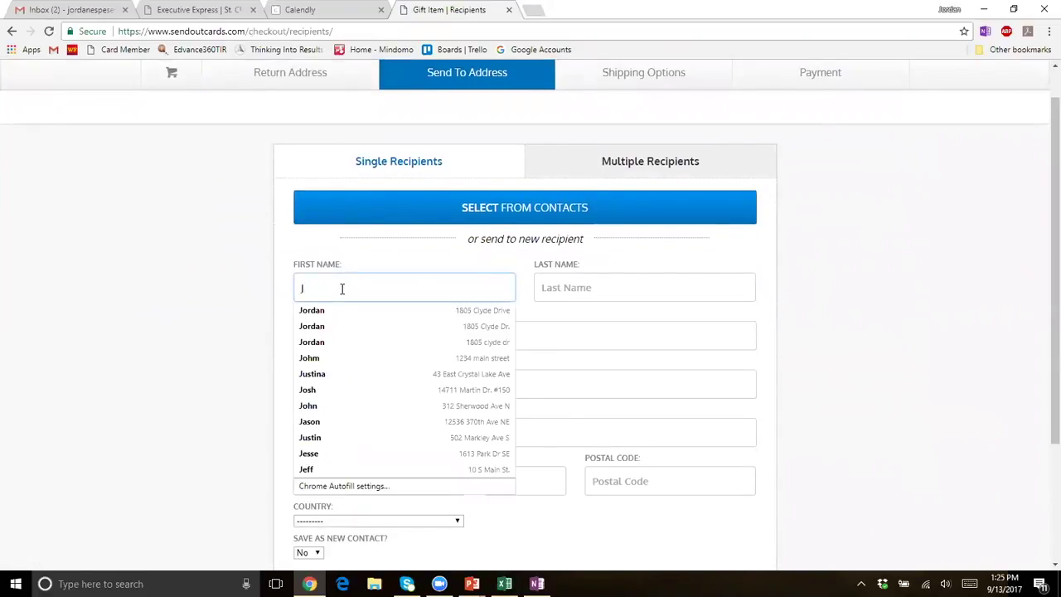
{"action": "left_click", "coordinate": [348, 311]}
{"action": "left_click", "coordinate": [374, 336]}
{"action": "left_click_drag", "start_coordinate": [373, 336], "coordinate": [268, 348]}
{"action": "key", "text": "BackSpace"}
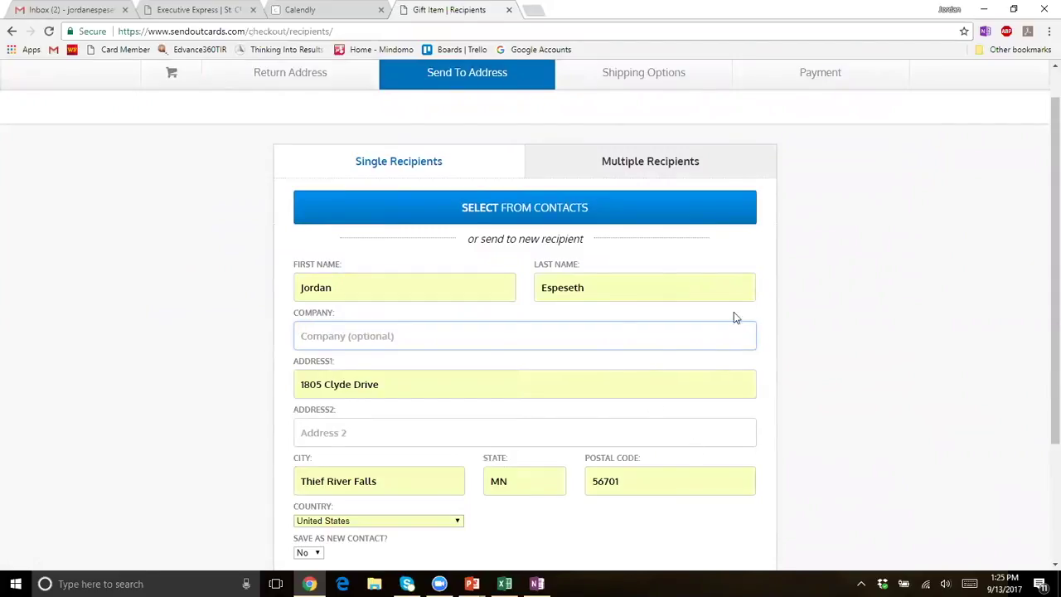
- View the saved contacts list, and switch to Excel to look at the column headers of SOC database template.xlsx
{"action": "left_click", "coordinate": [561, 212]}
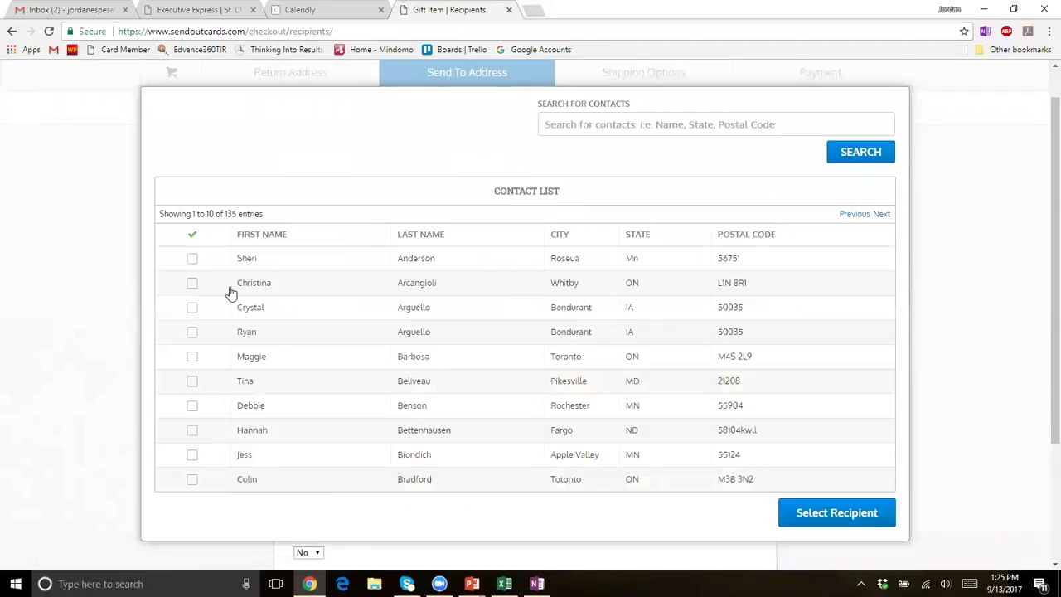
{"action": "left_click", "coordinate": [1015, 417]}
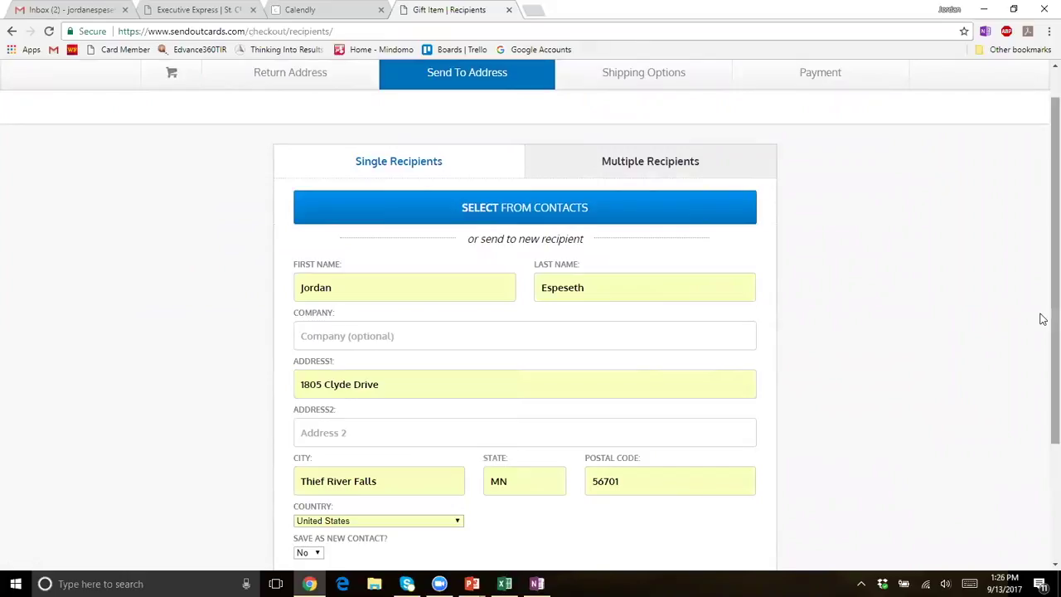
{"action": "left_click_drag", "start_coordinate": [1042, 318], "coordinate": [1047, 349]}
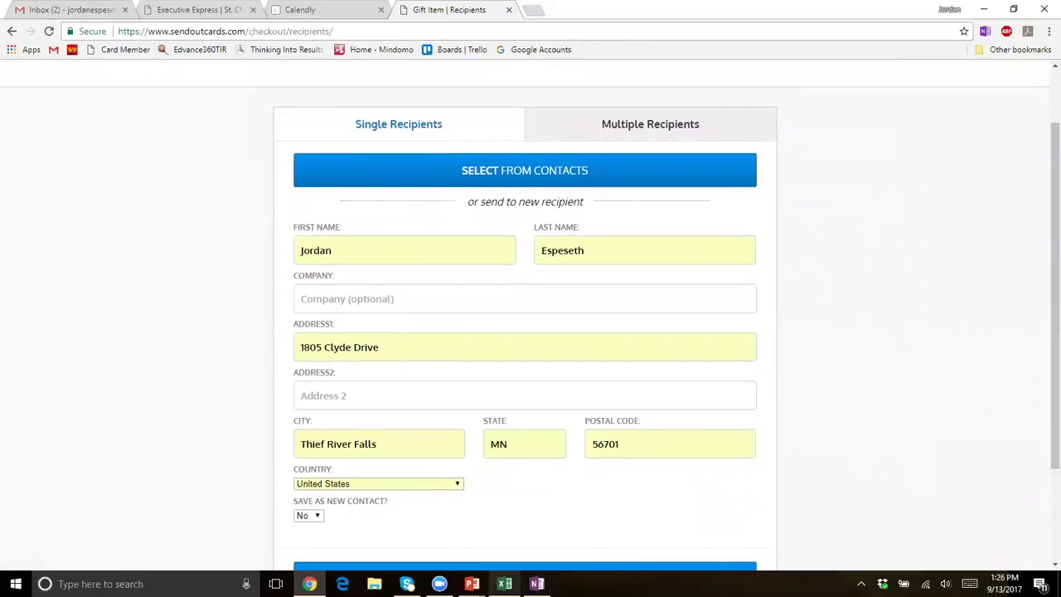
{"action": "left_click", "coordinate": [500, 582]}
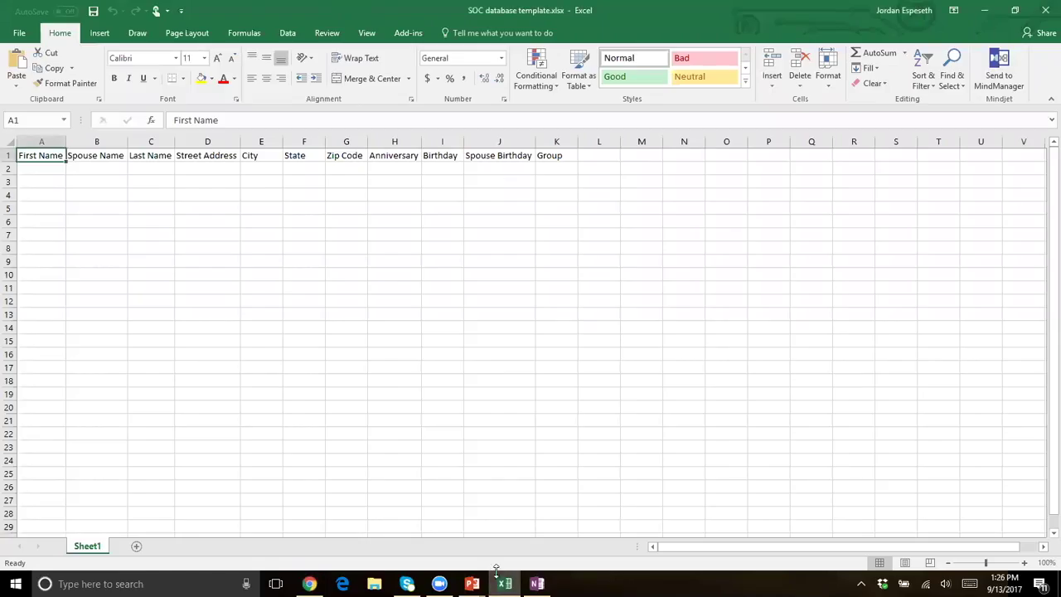
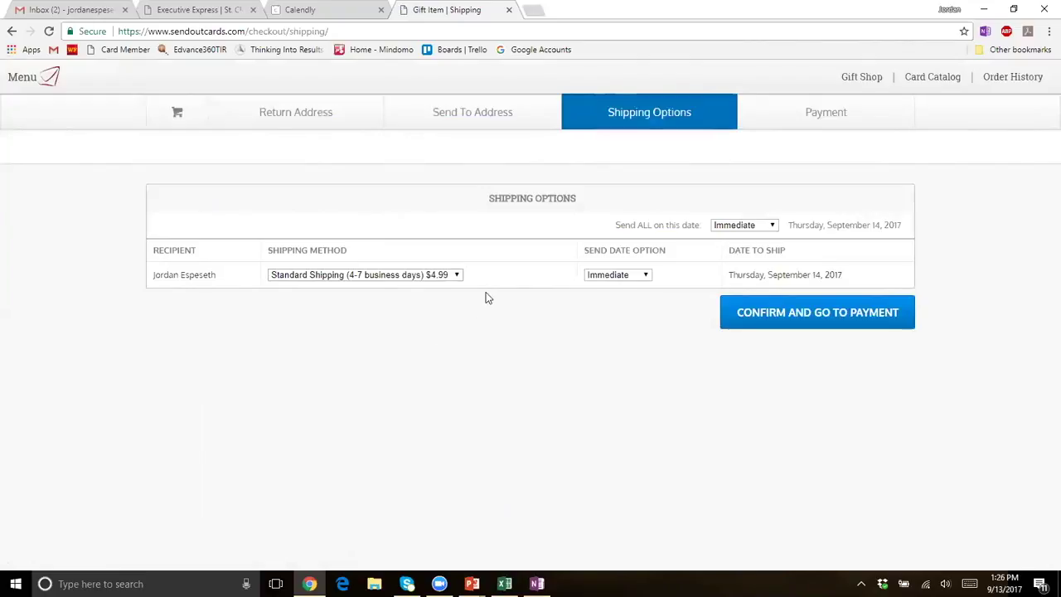
- Check the send date options, keep Immediate with Standard Shipping, and confirm the shipping to go to payment
{"action": "left_click", "coordinate": [646, 276]}
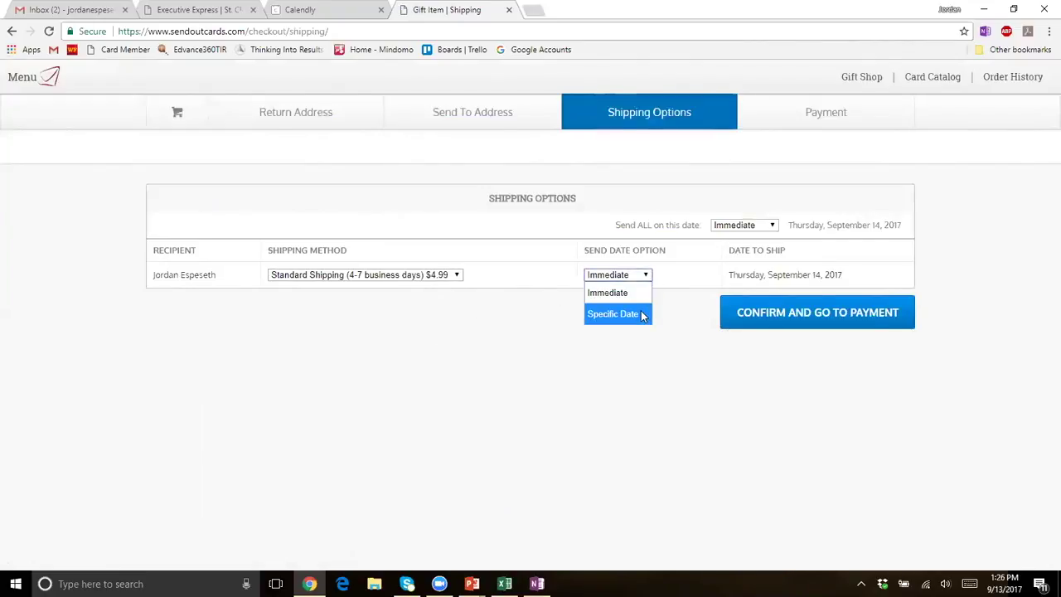
{"action": "left_click", "coordinate": [671, 299]}
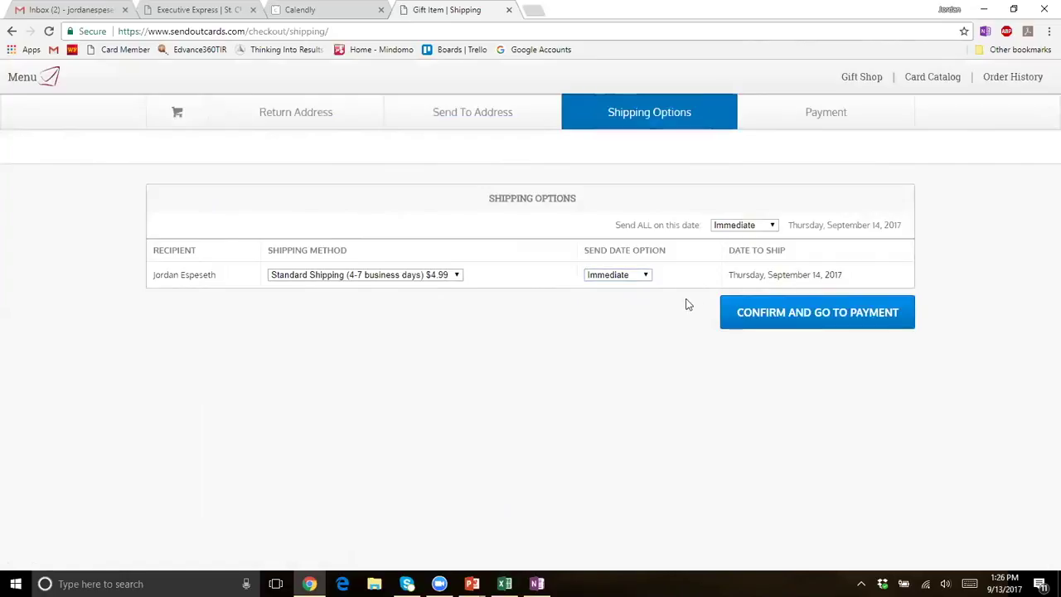
{"action": "left_click", "coordinate": [740, 323]}
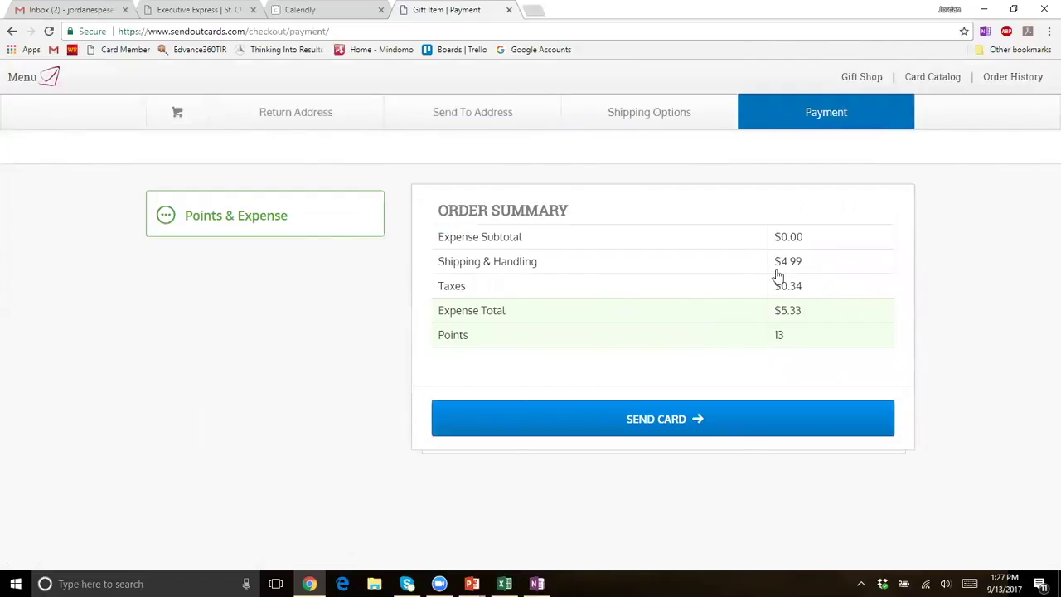
- Review the expense total and points in the order summary and the points and expense balance in the account
{"action": "left_click_drag", "start_coordinate": [817, 315], "coordinate": [773, 320]}
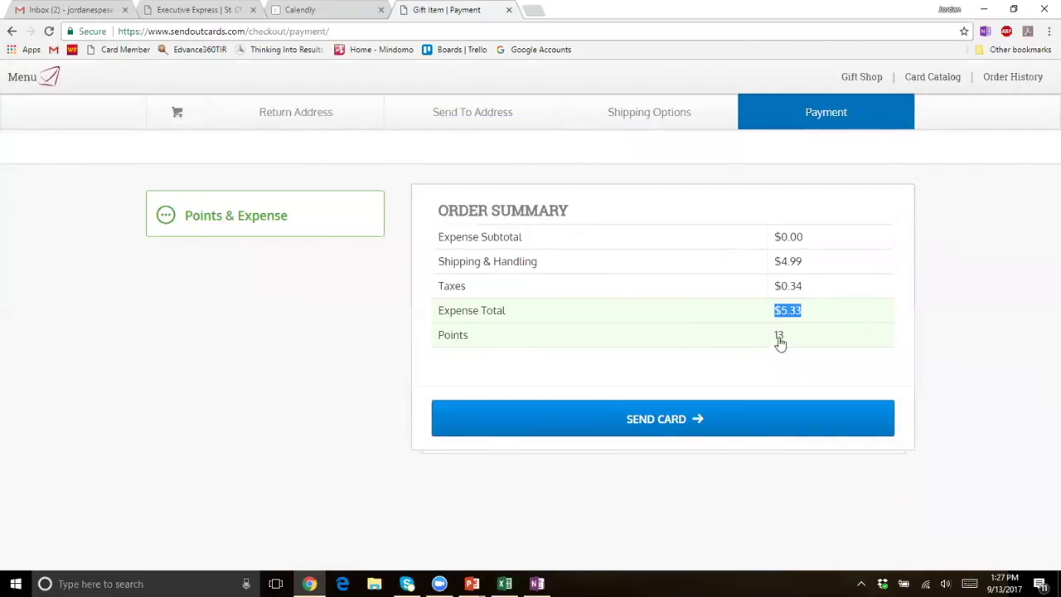
{"action": "left_click_drag", "start_coordinate": [790, 359], "coordinate": [771, 345]}
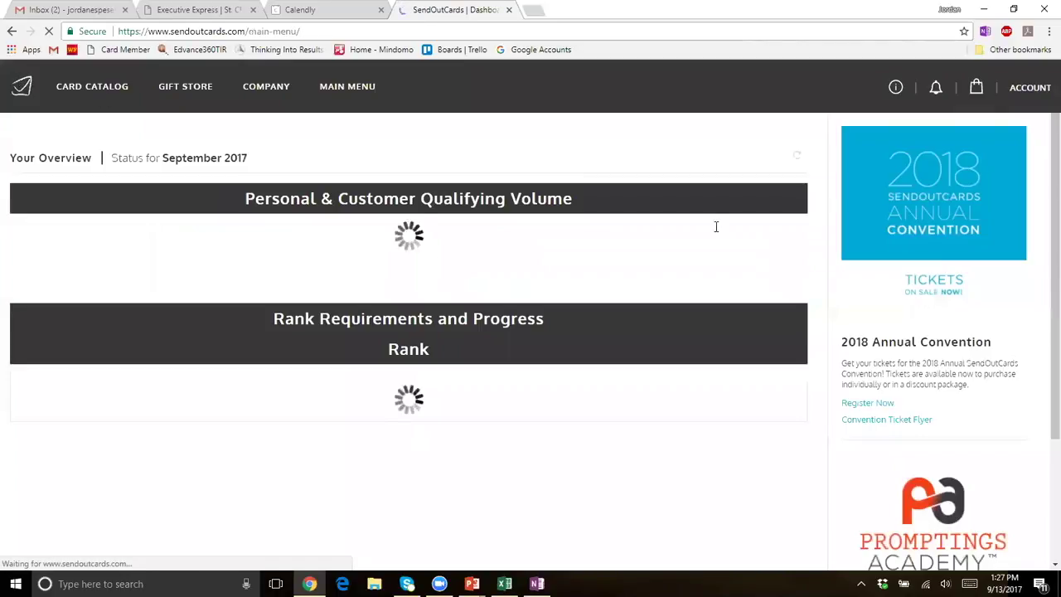
{"action": "left_click", "coordinate": [1030, 89]}
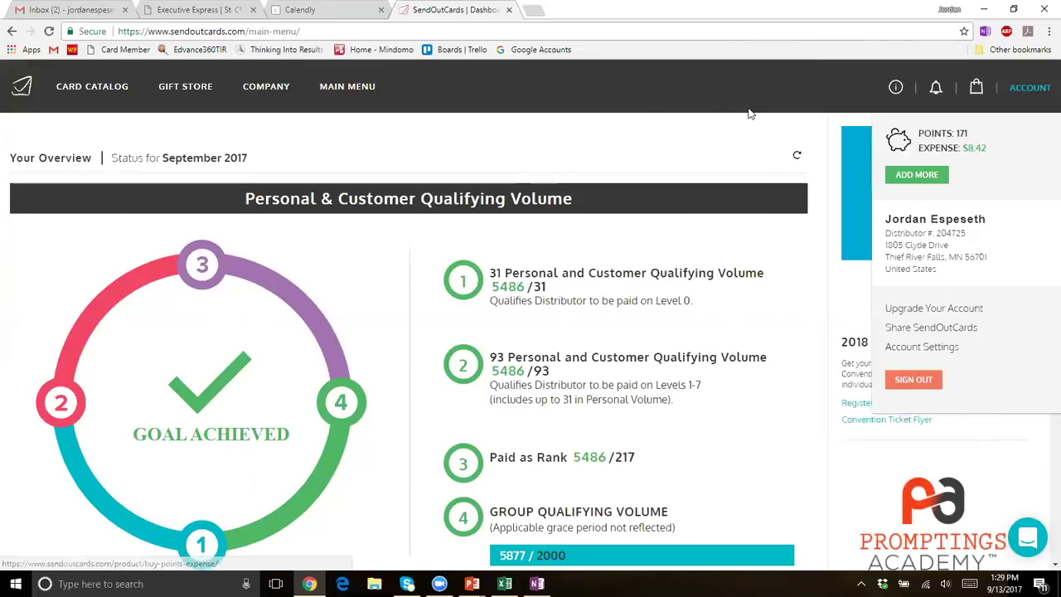
- Remove the 2-panel card and the 2 Pack Brownies from the cart and update it
{"action": "left_click", "coordinate": [68, 92]}
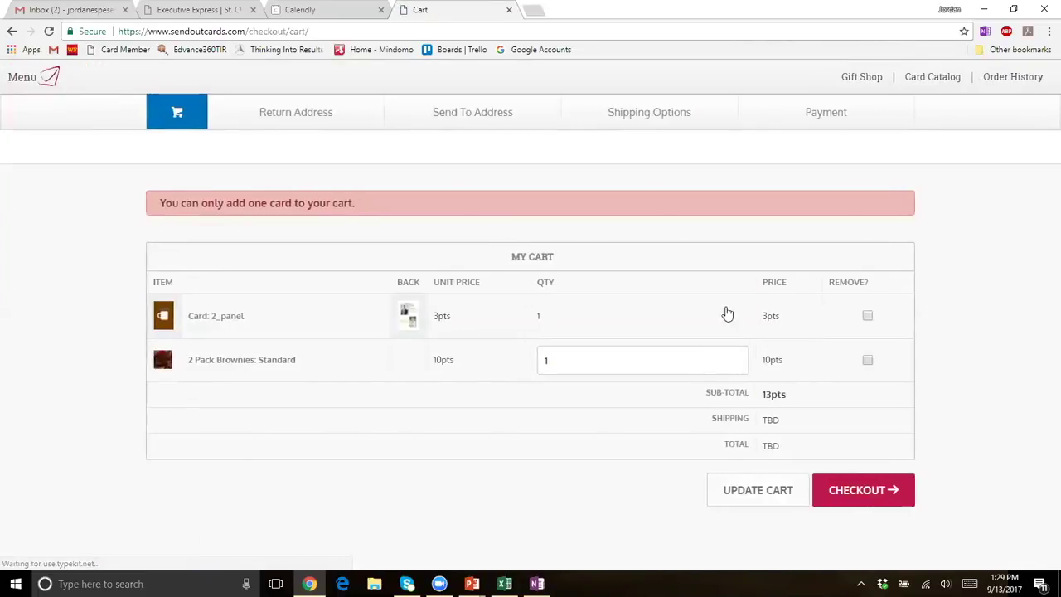
{"action": "left_click", "coordinate": [868, 318]}
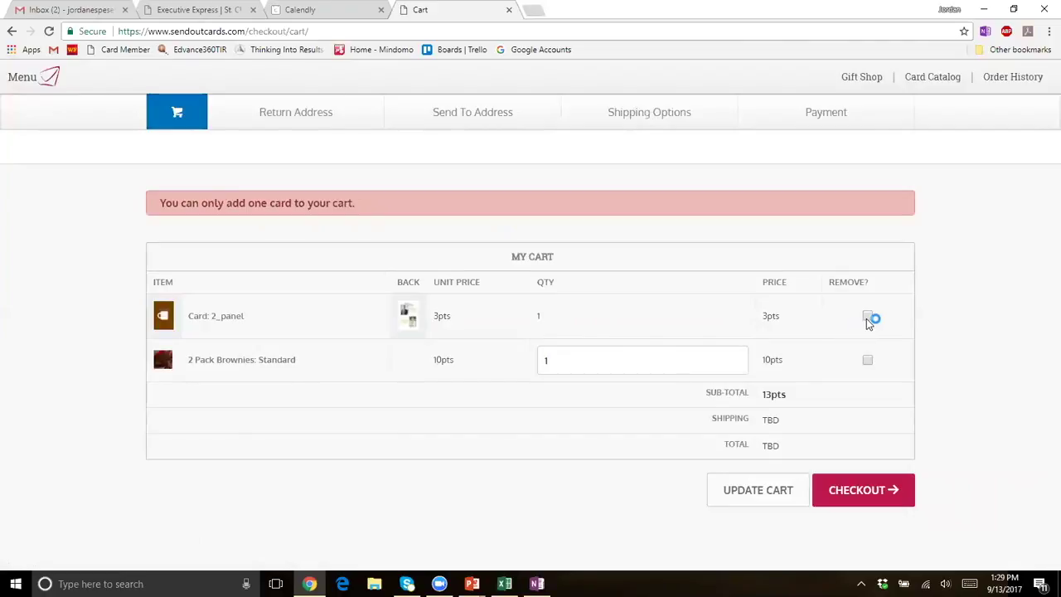
{"action": "left_click", "coordinate": [867, 360]}
{"action": "left_click", "coordinate": [764, 499]}
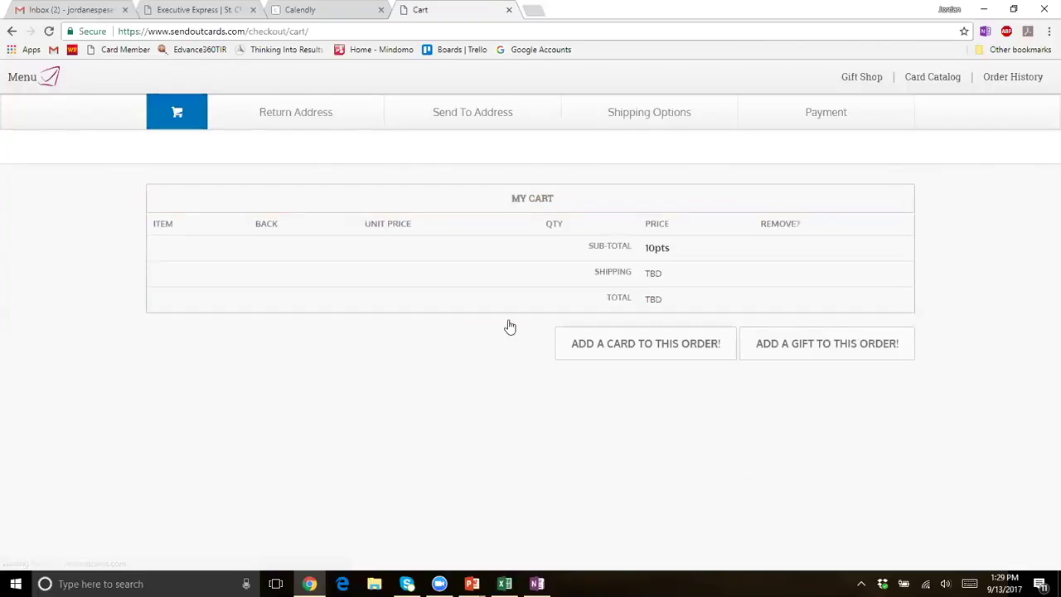
- Start a new PicturePlus 2.0 card from the card catalog with the vertical 5" x 7" Greeting Card template
{"action": "left_click", "coordinate": [37, 87]}
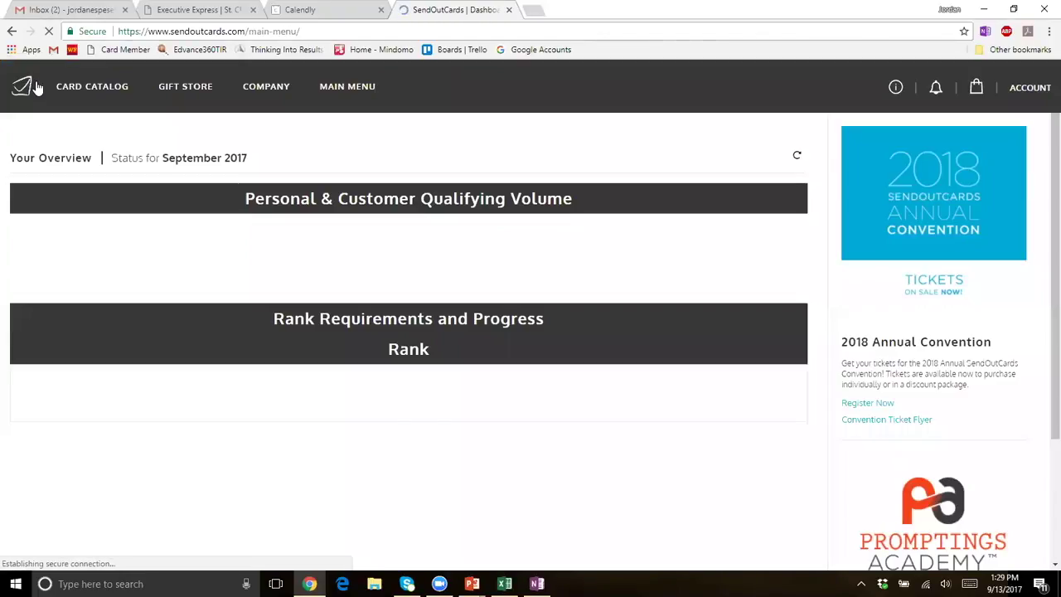
{"action": "left_click", "coordinate": [83, 89]}
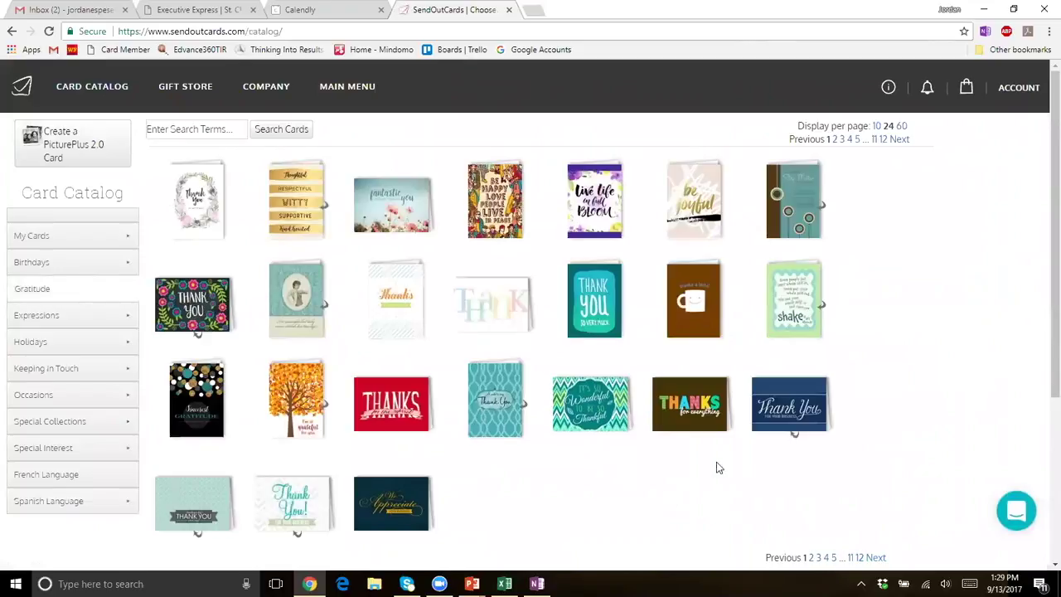
{"action": "left_click", "coordinate": [49, 146]}
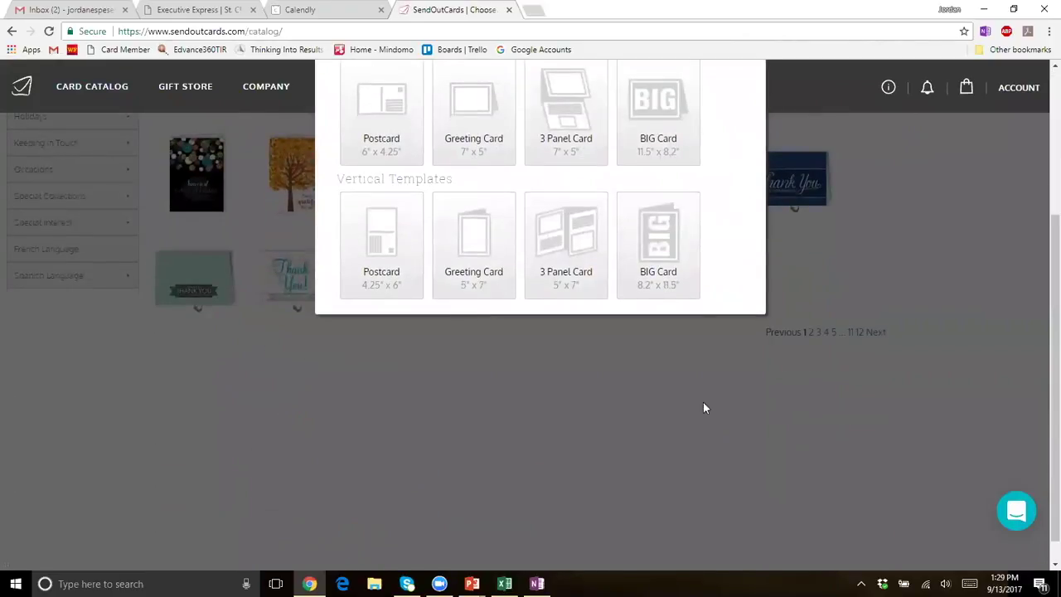
{"action": "scroll", "coordinate": [1042, 415], "scroll_direction": "up", "scroll_amount": 2}
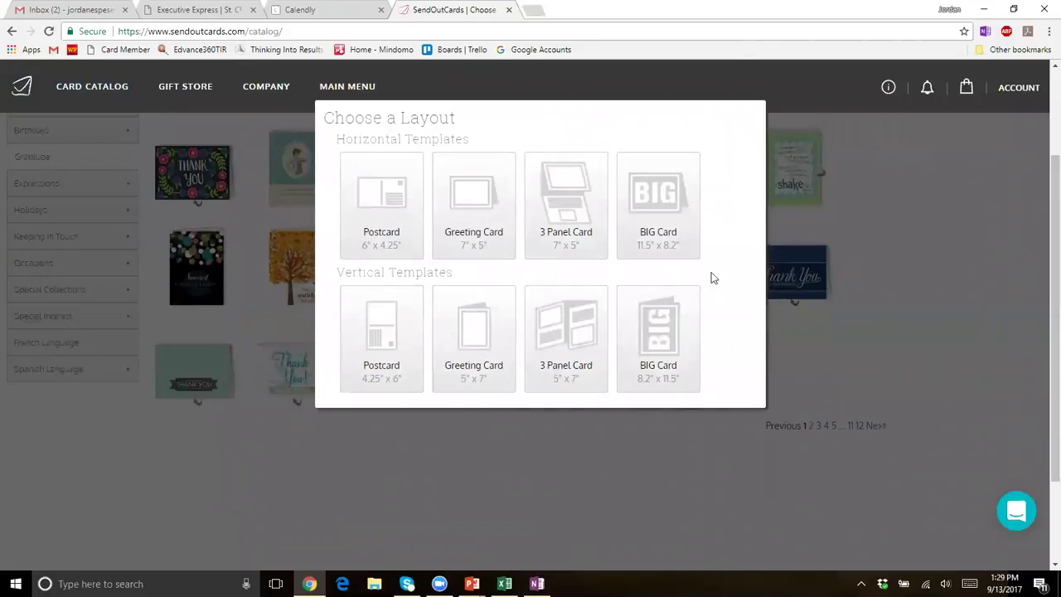
{"action": "left_click", "coordinate": [463, 343]}
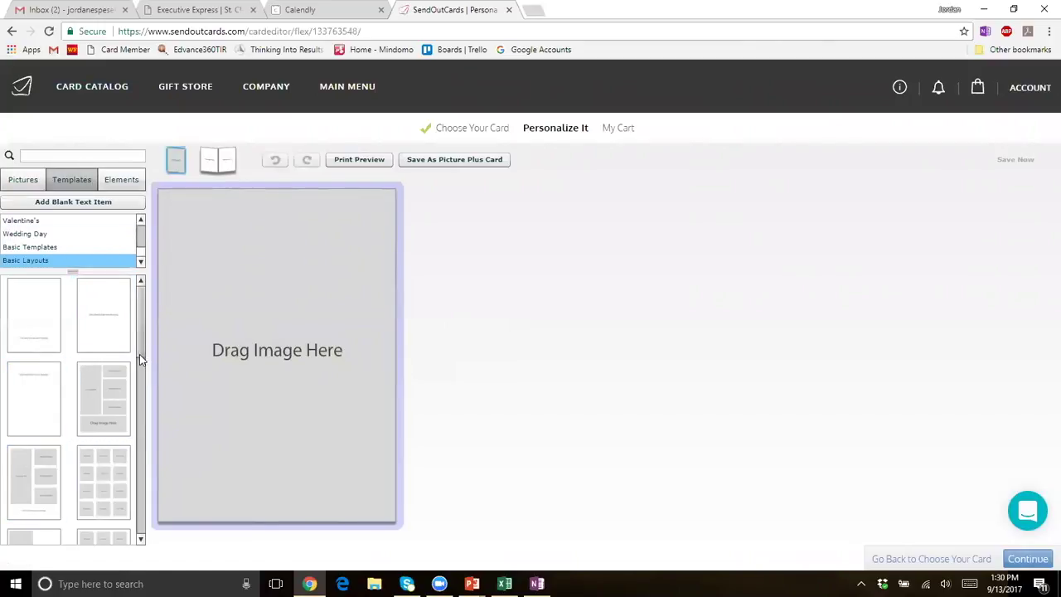
- Try the Basic Layouts template with diagonal image boxes on the card front, and replace it with two wide image boxes around a central message
{"action": "left_click_drag", "start_coordinate": [141, 367], "coordinate": [139, 380]}
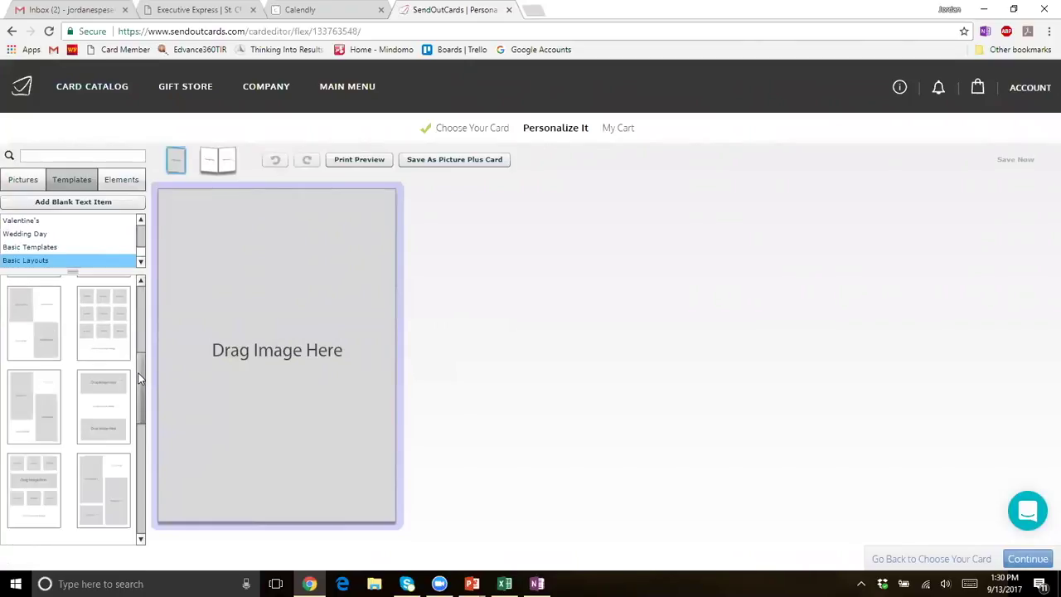
{"action": "left_click", "coordinate": [45, 329]}
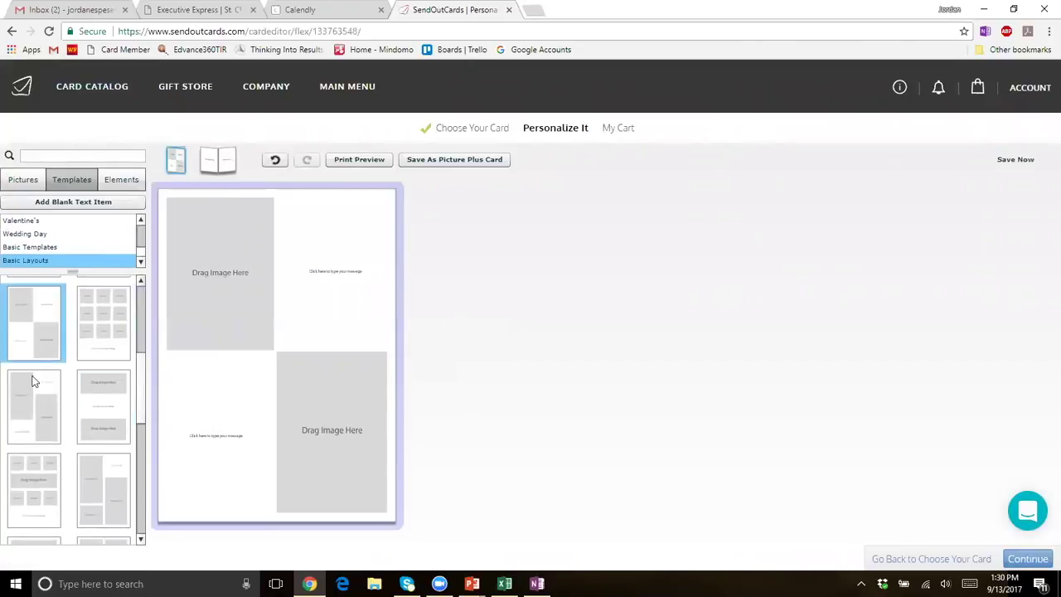
{"action": "left_click", "coordinate": [94, 414]}
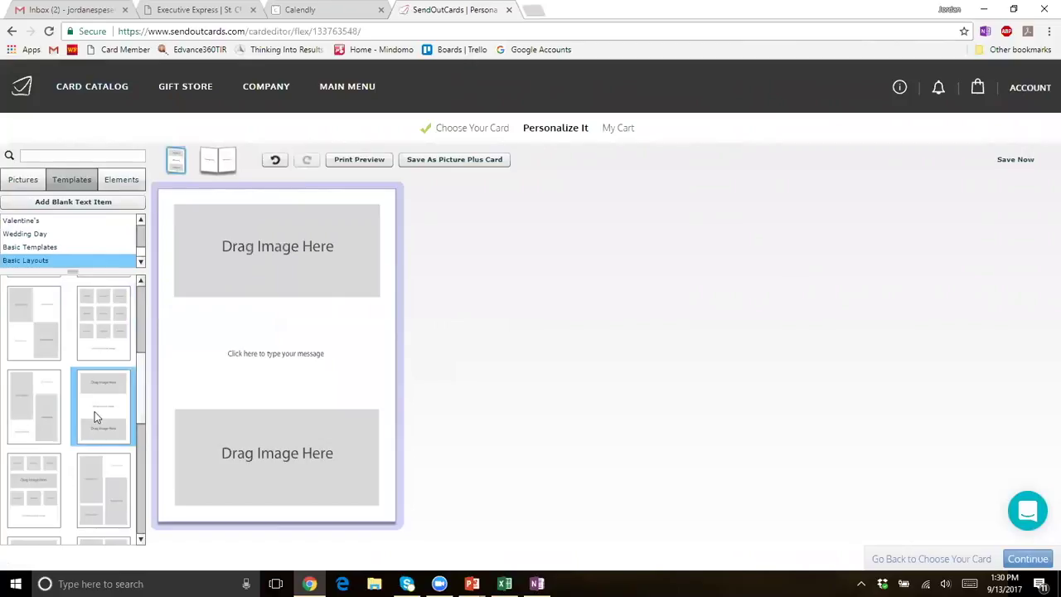
- Try the checkered Basic Layouts template, replace it with the message-only layout, and move the message box to the upper part of the card front
{"action": "left_click", "coordinate": [40, 333]}
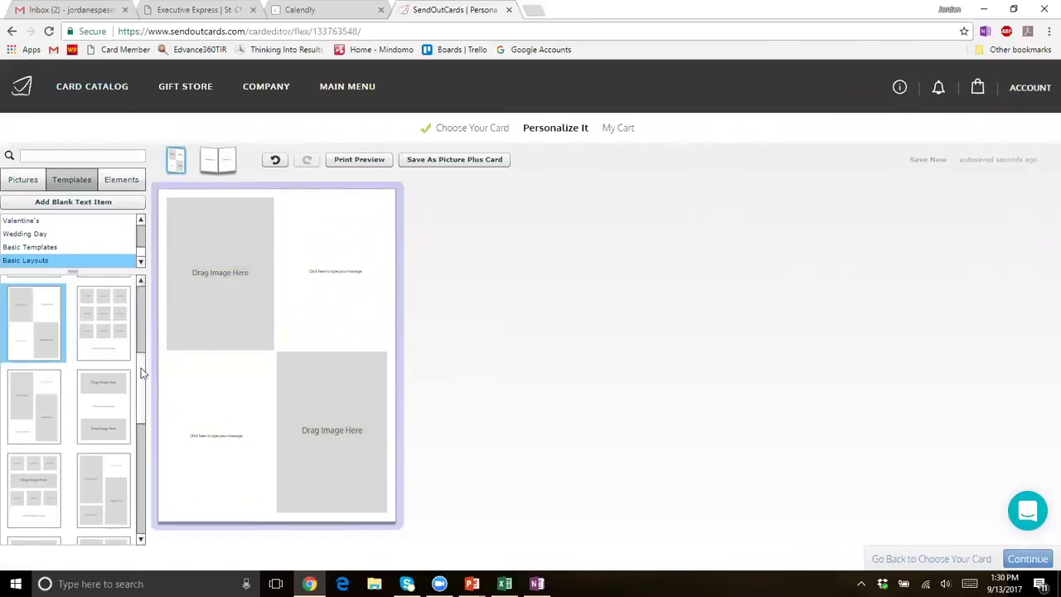
{"action": "scroll", "coordinate": [103, 390], "scroll_direction": "up", "scroll_amount": 3}
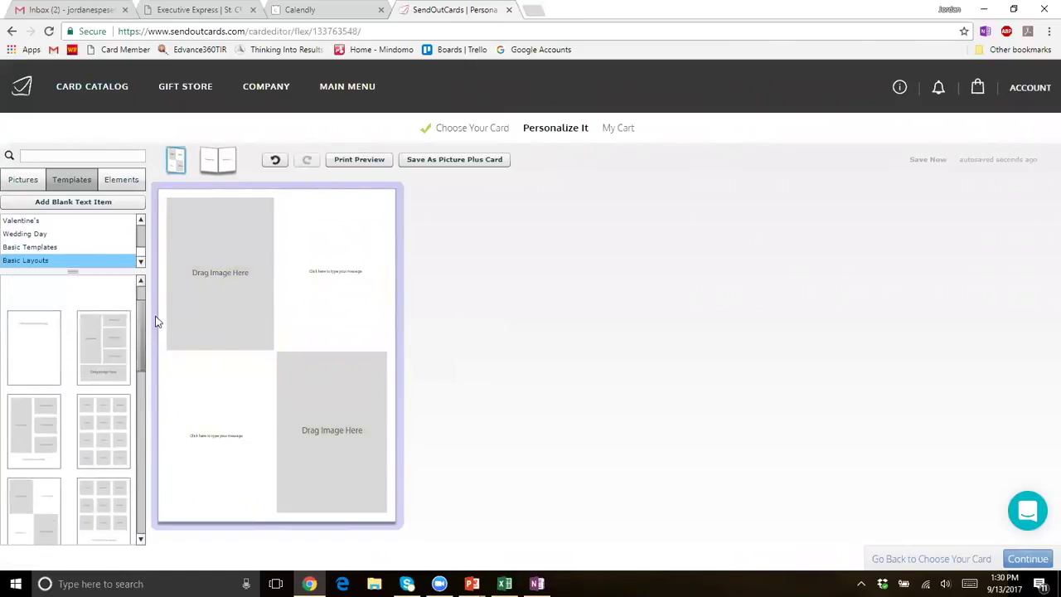
{"action": "left_click_drag", "start_coordinate": [144, 358], "coordinate": [139, 301]}
{"action": "left_click", "coordinate": [50, 320]}
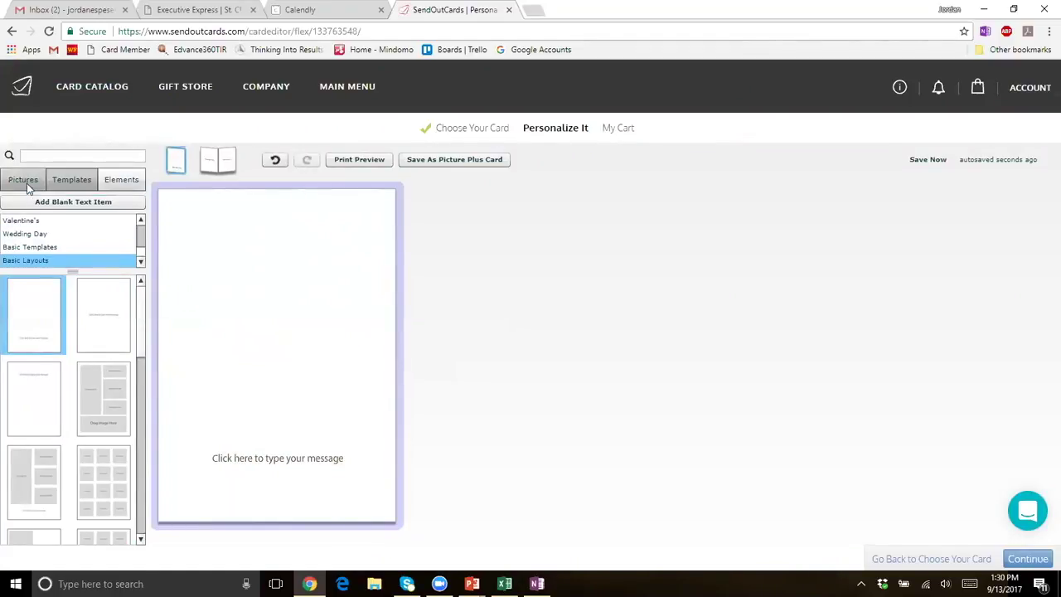
{"action": "left_click", "coordinate": [279, 471]}
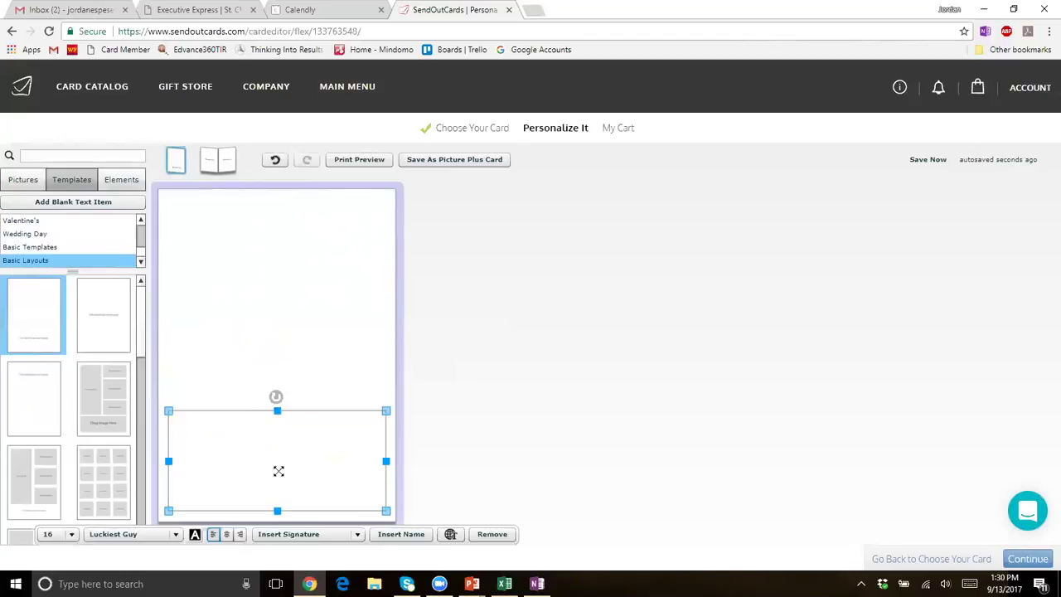
{"action": "left_click_drag", "start_coordinate": [313, 413], "coordinate": [311, 205]}
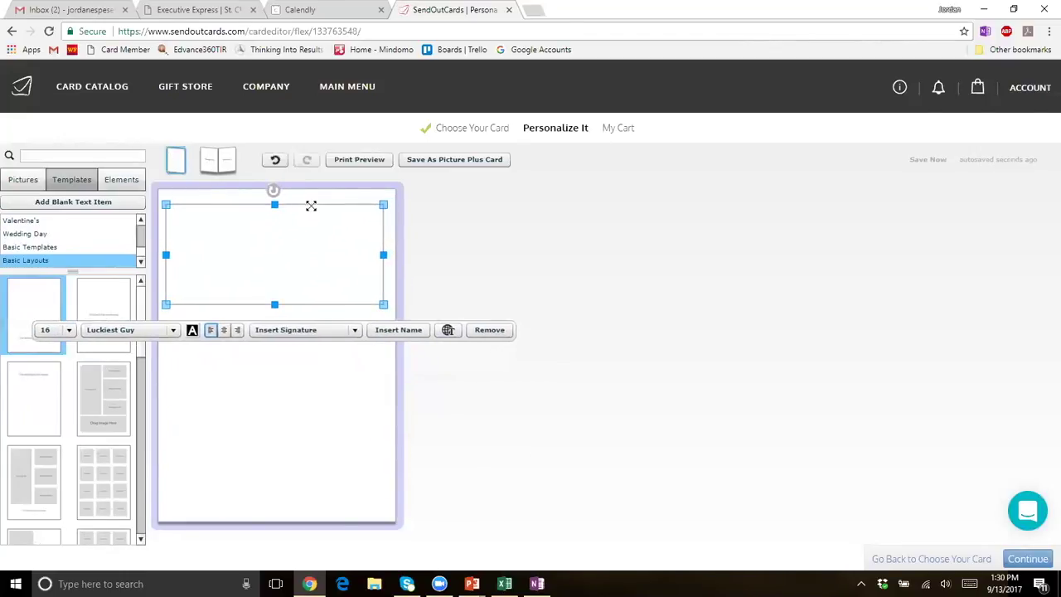
- Place the house picture below the message on the card front and tilt it slightly counterclockwise
{"action": "left_click", "coordinate": [35, 185]}
{"action": "left_click_drag", "start_coordinate": [32, 319], "coordinate": [227, 371]}
{"action": "left_click_drag", "start_coordinate": [306, 330], "coordinate": [318, 354]}
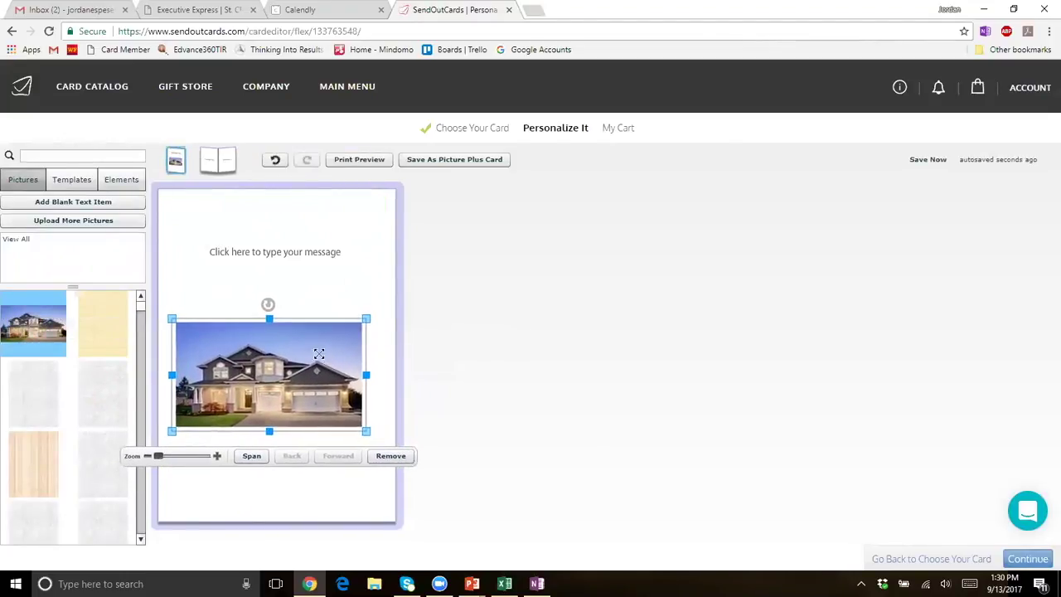
{"action": "left_click_drag", "start_coordinate": [271, 305], "coordinate": [260, 300]}
{"action": "left_click_drag", "start_coordinate": [278, 342], "coordinate": [294, 376]}
{"action": "left_click", "coordinate": [278, 250]}
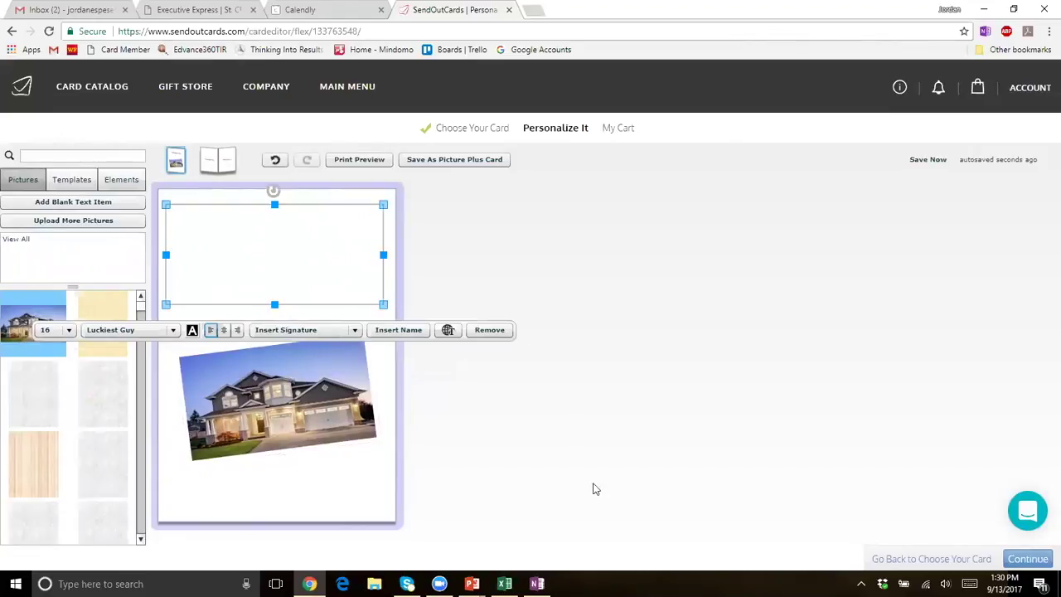
{"action": "left_click", "coordinate": [719, 451]}
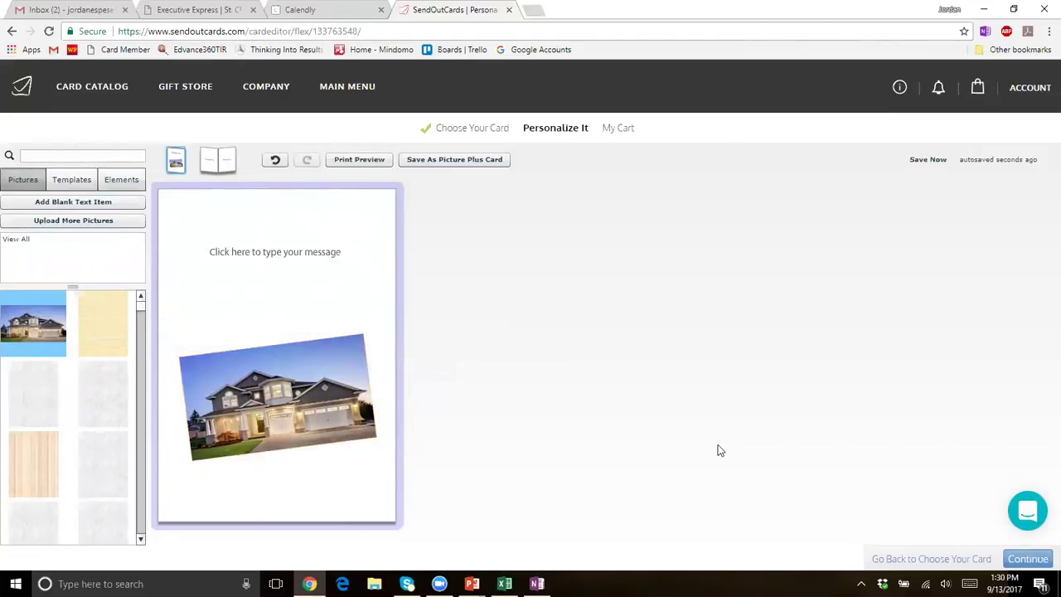
- Add the grey textured picture behind the house photo and enlarge it to cover the whole card front as a background
{"action": "left_click", "coordinate": [326, 399]}
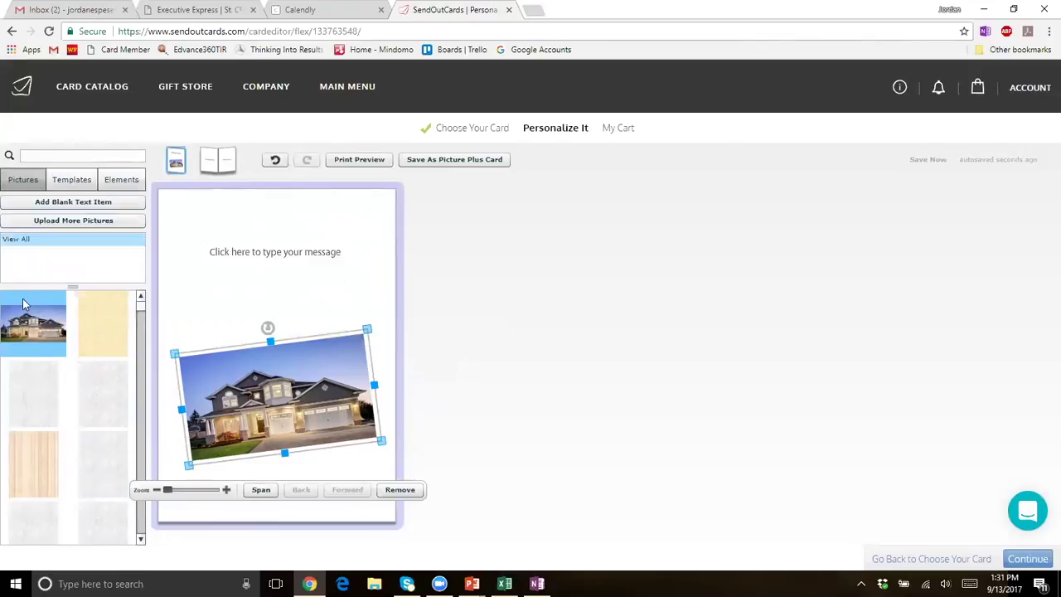
{"action": "left_click_drag", "start_coordinate": [42, 415], "coordinate": [267, 345]}
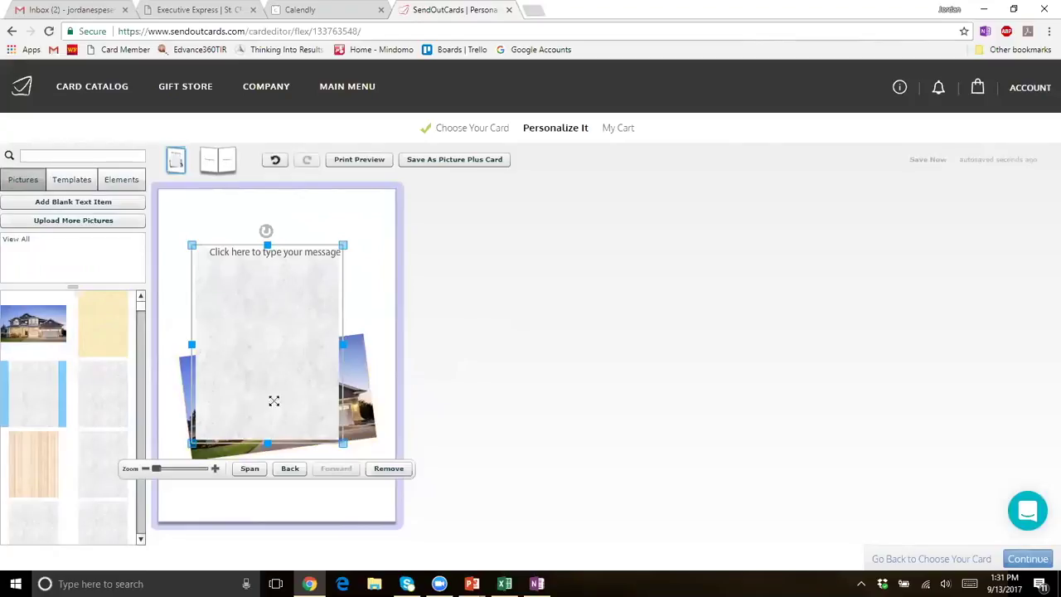
{"action": "left_click", "coordinate": [290, 469]}
{"action": "left_click_drag", "start_coordinate": [250, 312], "coordinate": [208, 240]}
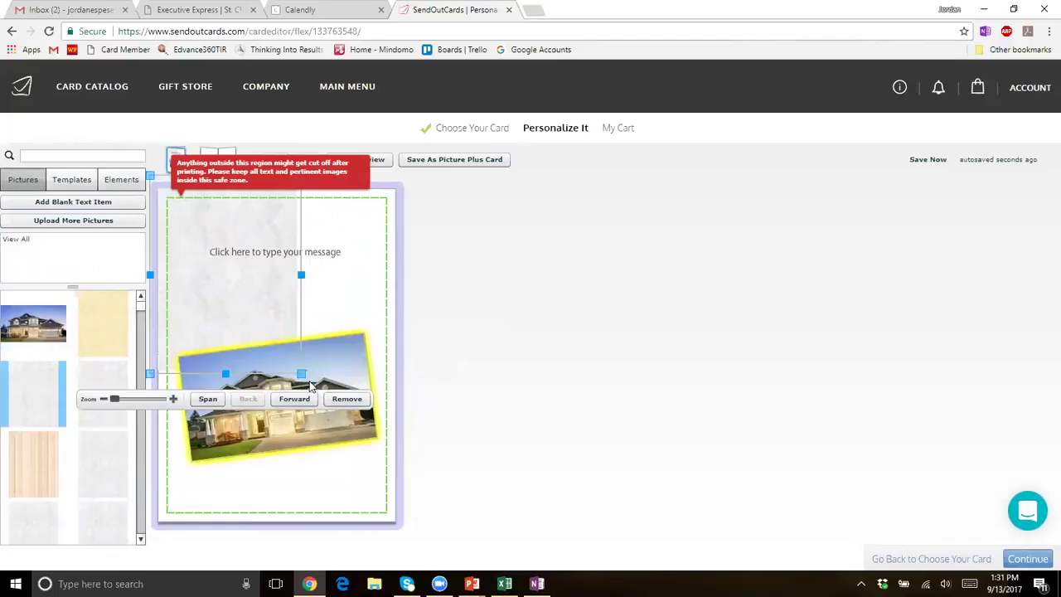
{"action": "left_click_drag", "start_coordinate": [302, 375], "coordinate": [425, 531]}
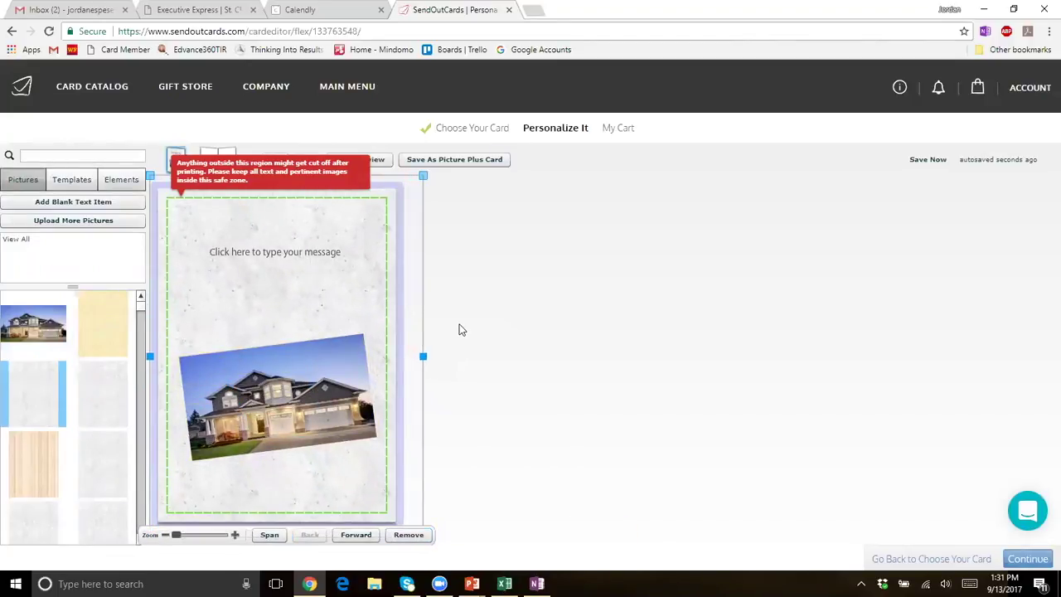
- Remove the grey textured background and the house picture from the card front
{"action": "left_click", "coordinate": [410, 535]}
{"action": "left_click", "coordinate": [360, 435]}
{"action": "left_click", "coordinate": [392, 490]}
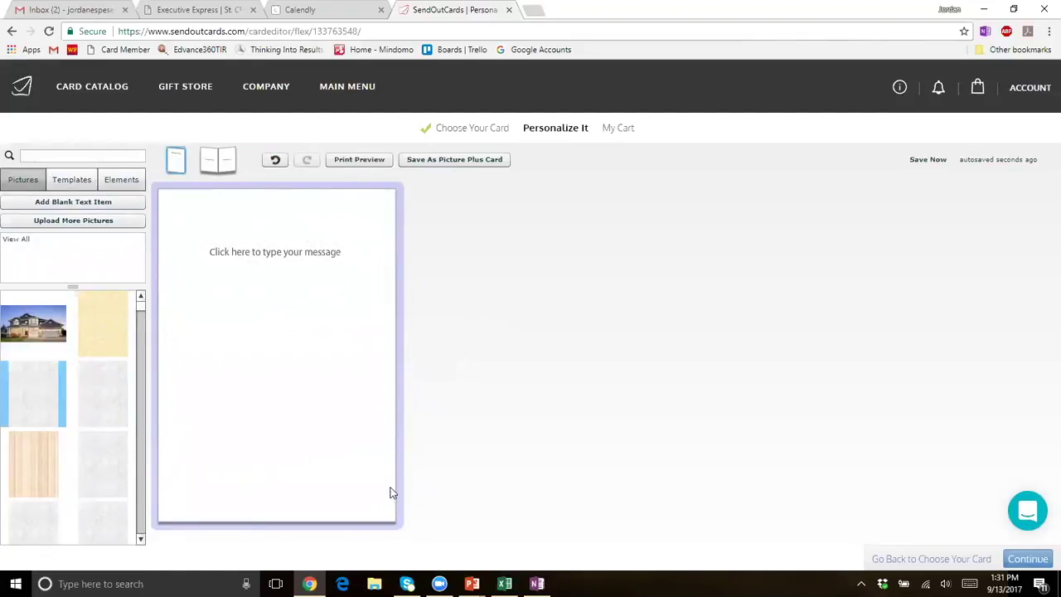
- Apply the Thanksgiving template with autumn leaves and the "Count Your Blessings" badge to the card front
{"action": "left_click", "coordinate": [61, 173]}
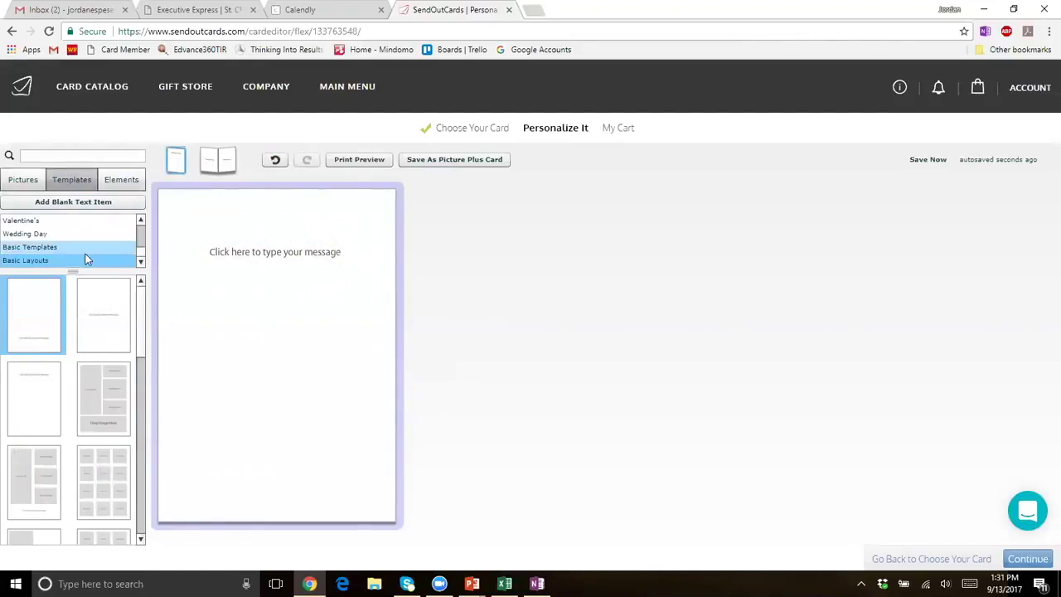
{"action": "left_click_drag", "start_coordinate": [73, 274], "coordinate": [73, 366]}
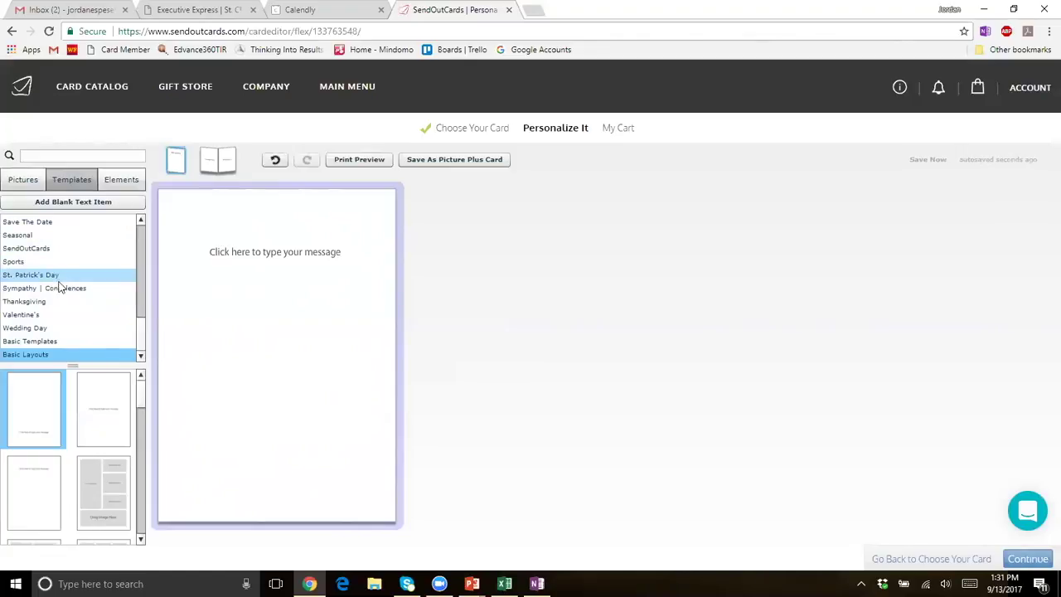
{"action": "left_click", "coordinate": [57, 302]}
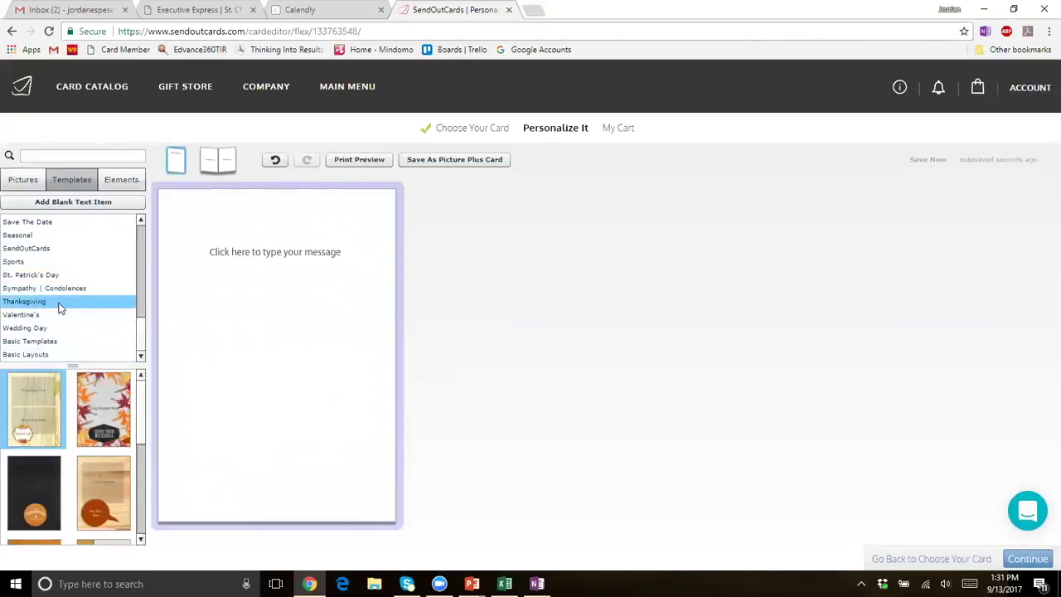
{"action": "scroll", "coordinate": [143, 398], "scroll_direction": "down", "scroll_amount": 1}
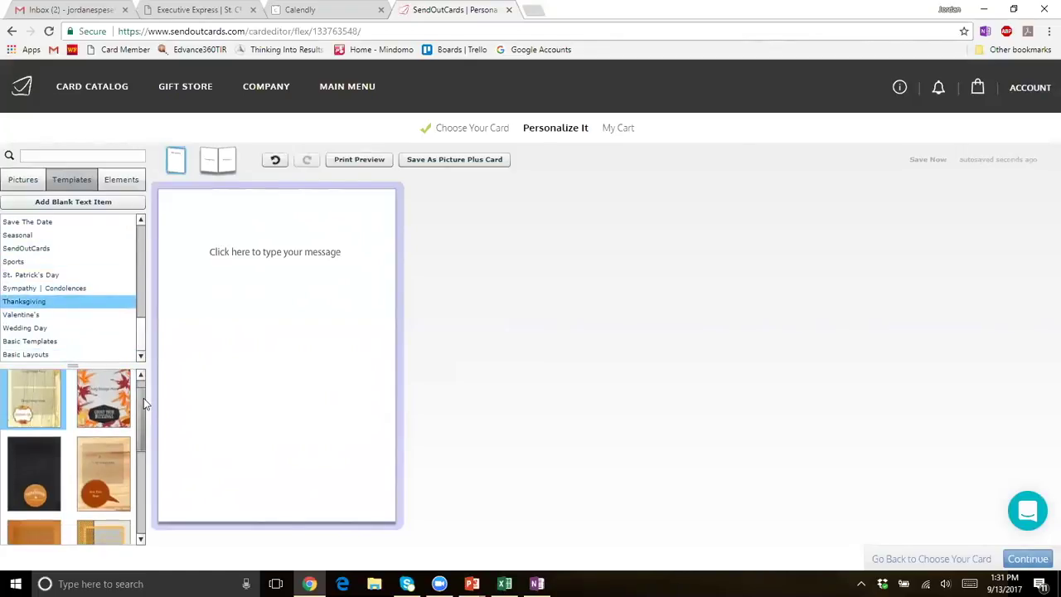
{"action": "scroll", "coordinate": [148, 398], "scroll_direction": "up", "scroll_amount": 1}
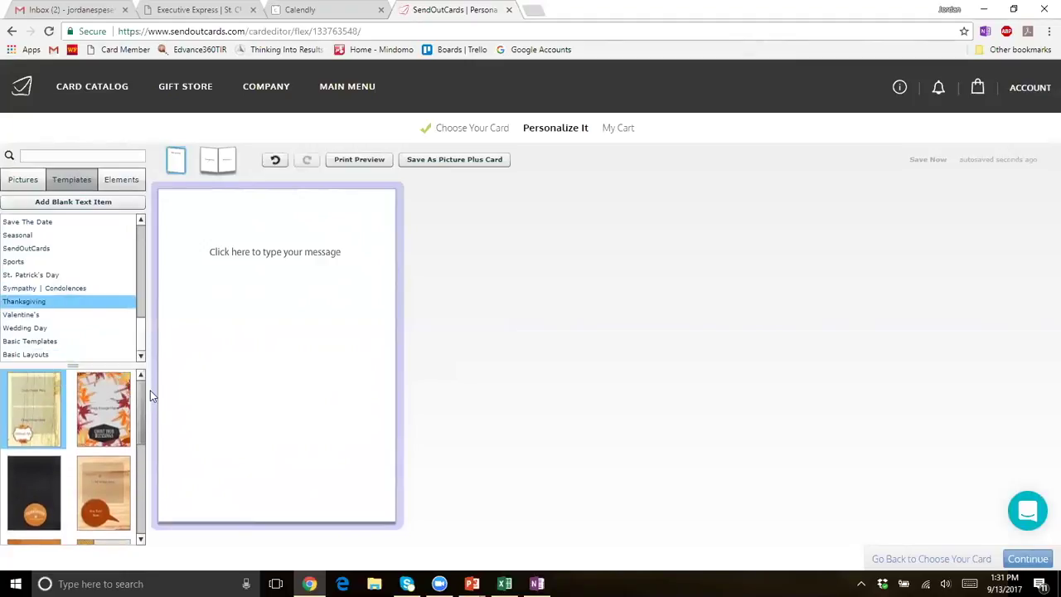
{"action": "left_click", "coordinate": [98, 413]}
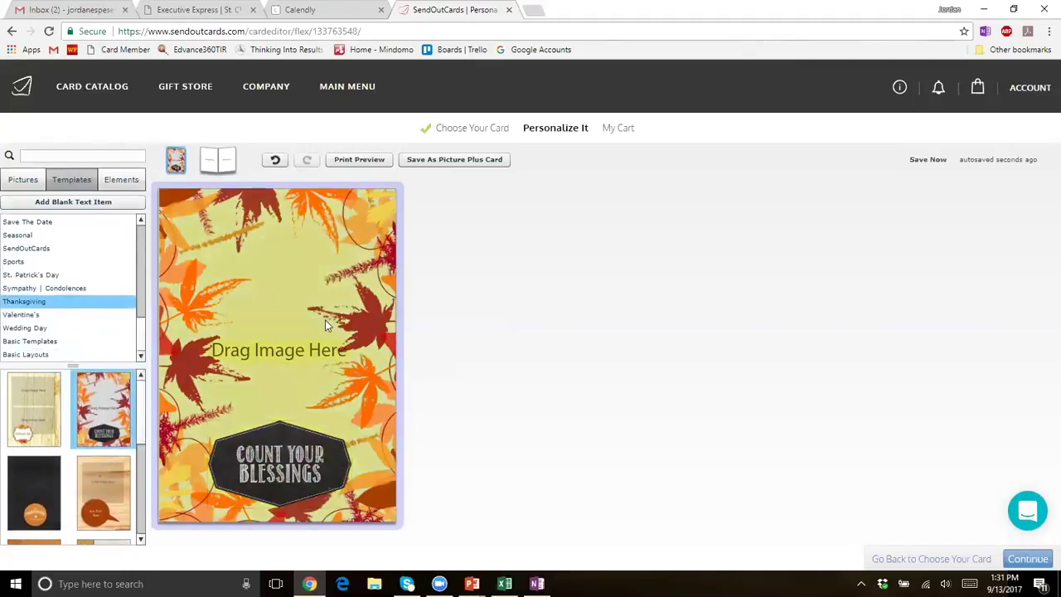
- Remove the "Count Your Blessings" badge and add a blank text box, shortened to fit the upper middle of the card front
{"action": "left_click", "coordinate": [272, 458]}
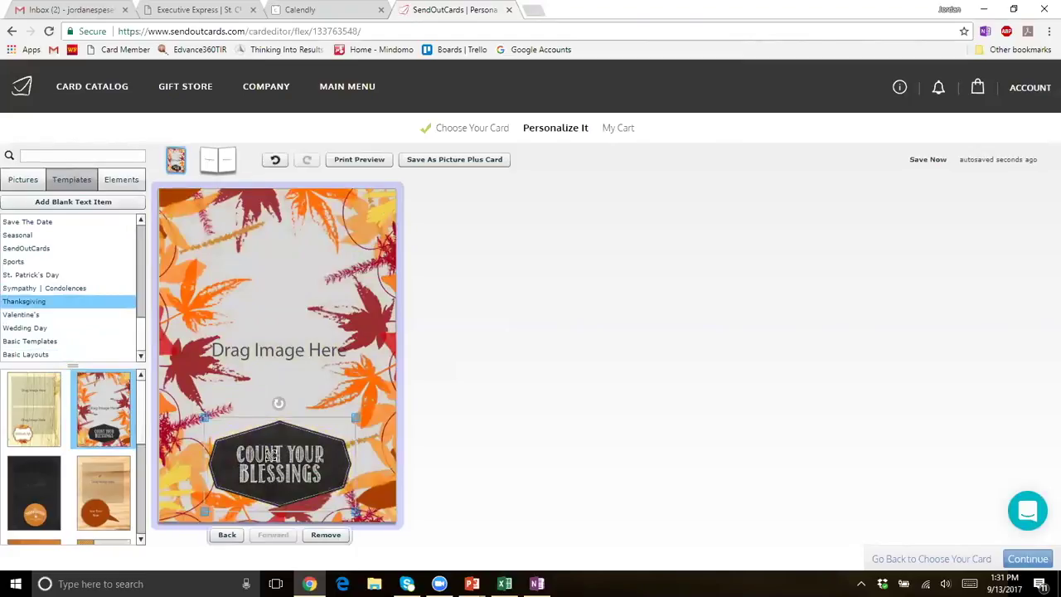
{"action": "left_click", "coordinate": [326, 535]}
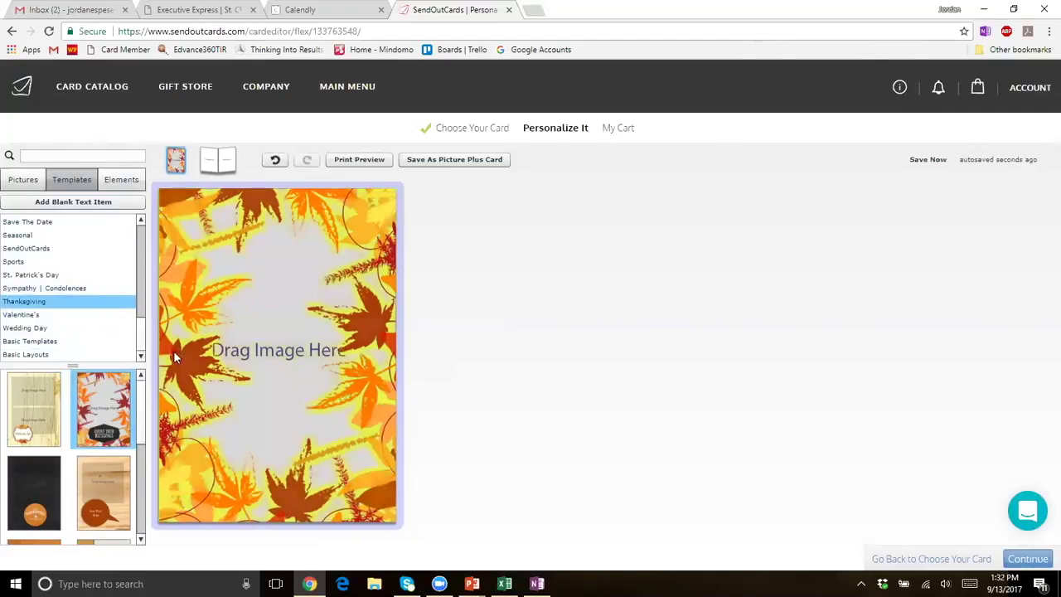
{"action": "left_click", "coordinate": [89, 203]}
{"action": "left_click_drag", "start_coordinate": [263, 341], "coordinate": [269, 282]}
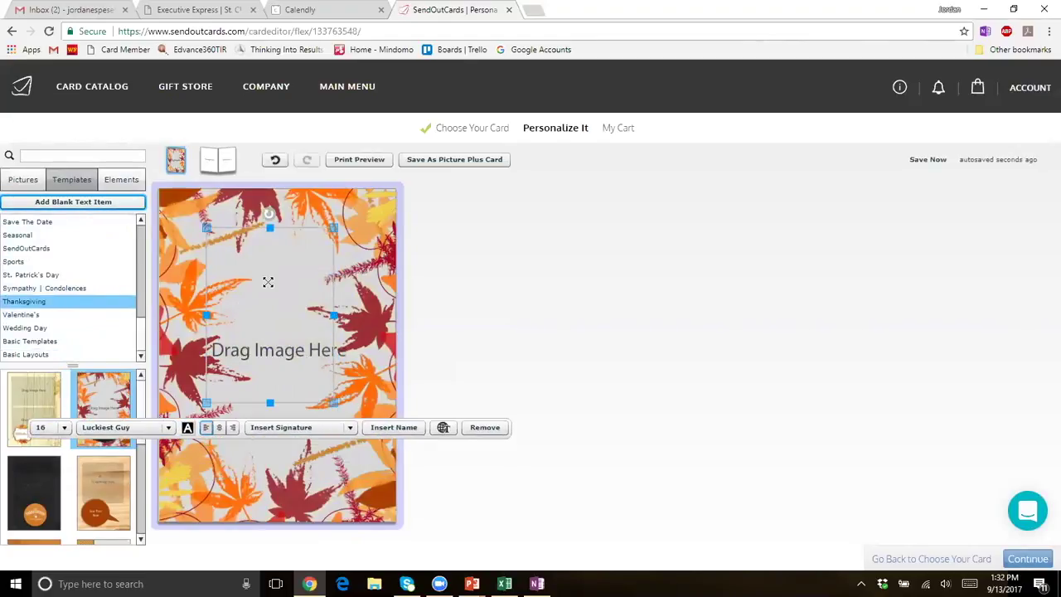
{"action": "left_click_drag", "start_coordinate": [271, 402], "coordinate": [271, 317]}
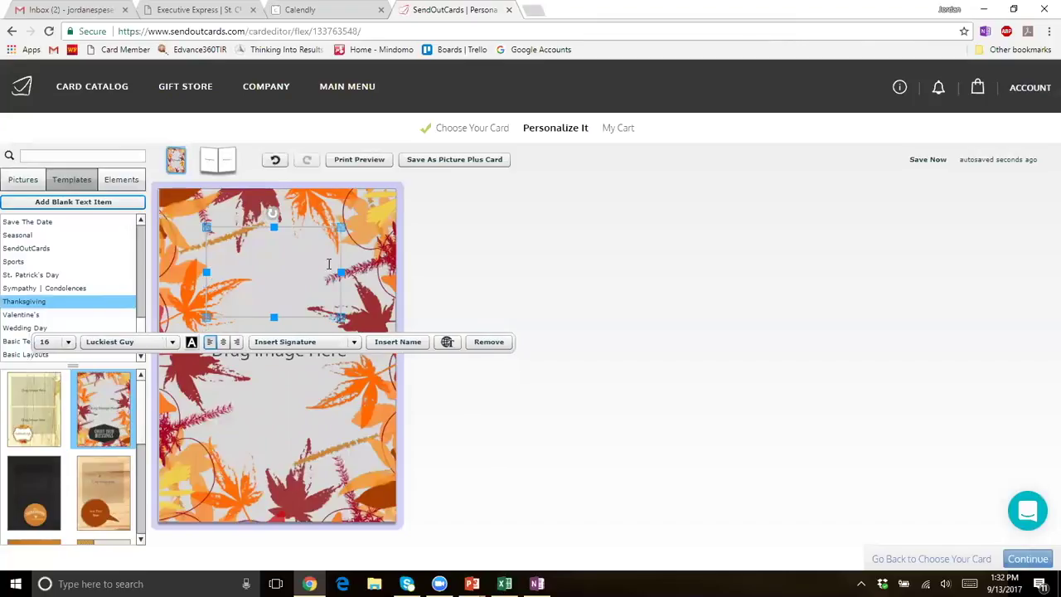
- Place the gold "Rejoice" element above the message on the left inside page of the card
{"action": "left_click", "coordinate": [219, 160]}
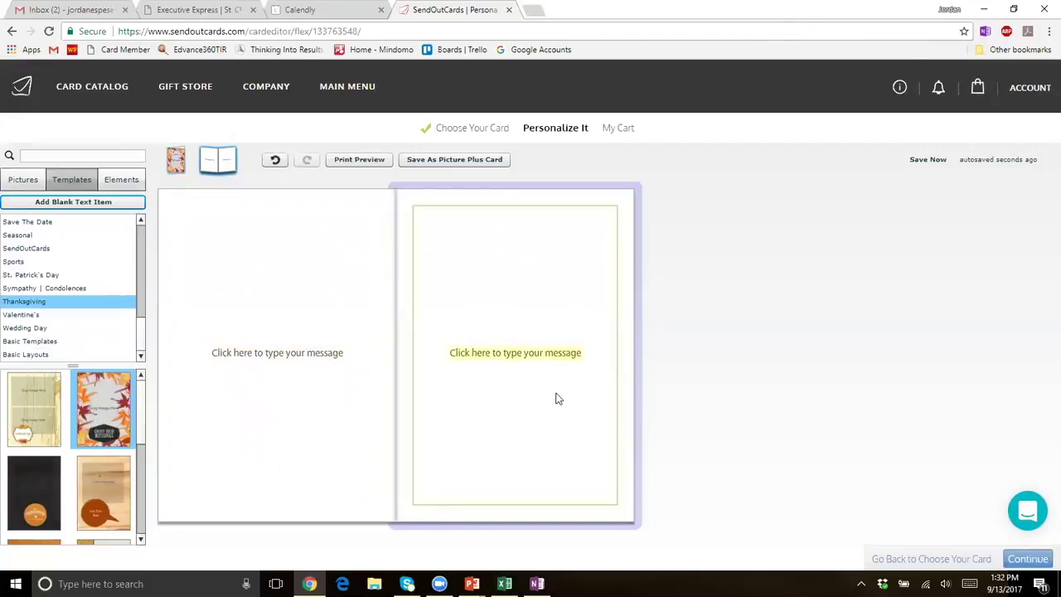
{"action": "left_click", "coordinate": [123, 179]}
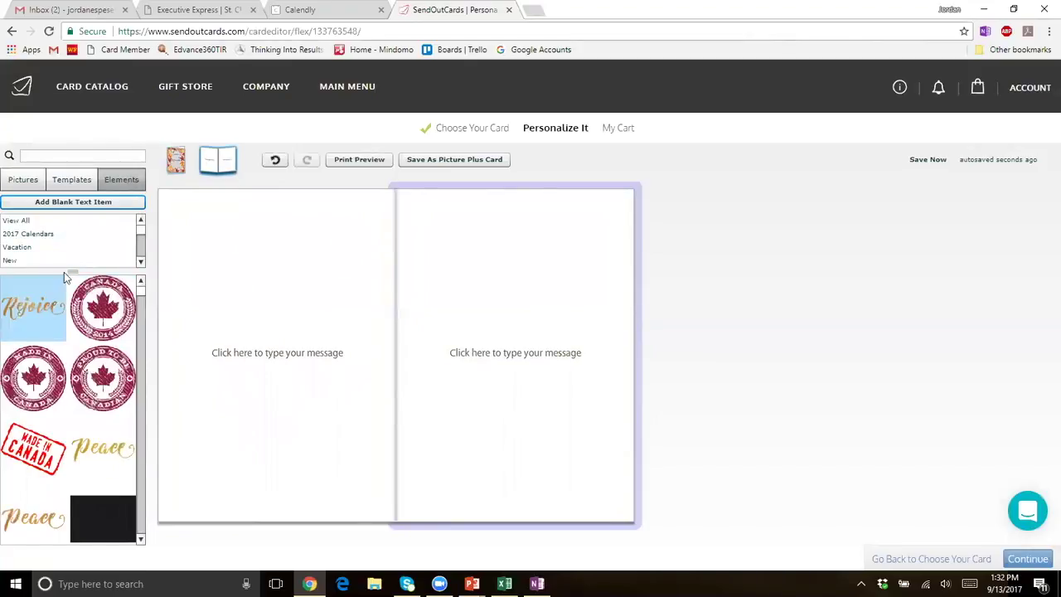
{"action": "left_click_drag", "start_coordinate": [28, 317], "coordinate": [222, 264]}
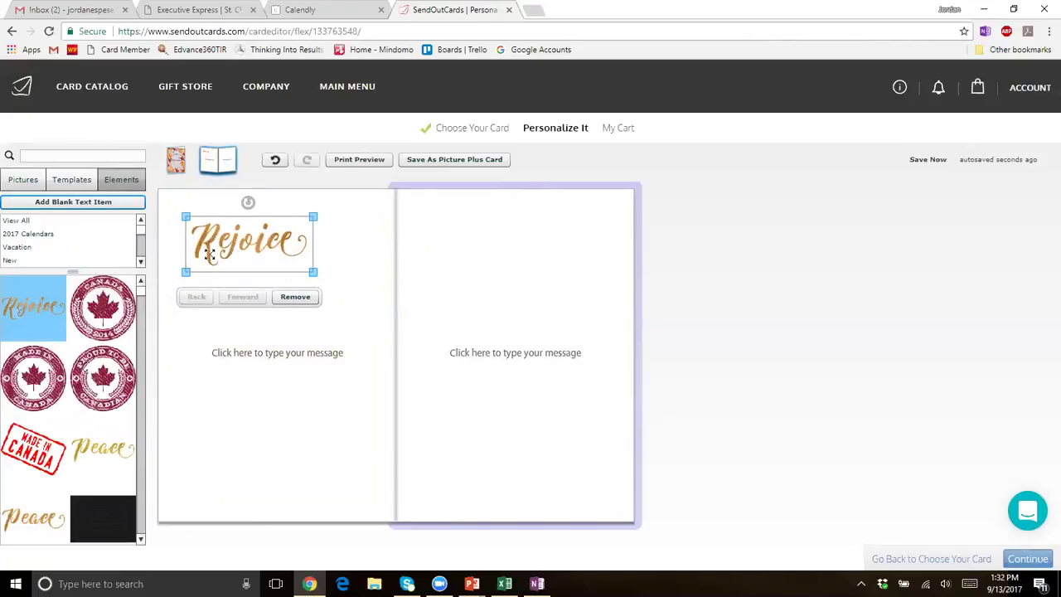
- Place the Realty element with two green house keys above the message on the right inside page
{"action": "left_click_drag", "start_coordinate": [76, 274], "coordinate": [74, 369]}
{"action": "left_click_drag", "start_coordinate": [150, 240], "coordinate": [132, 325]}
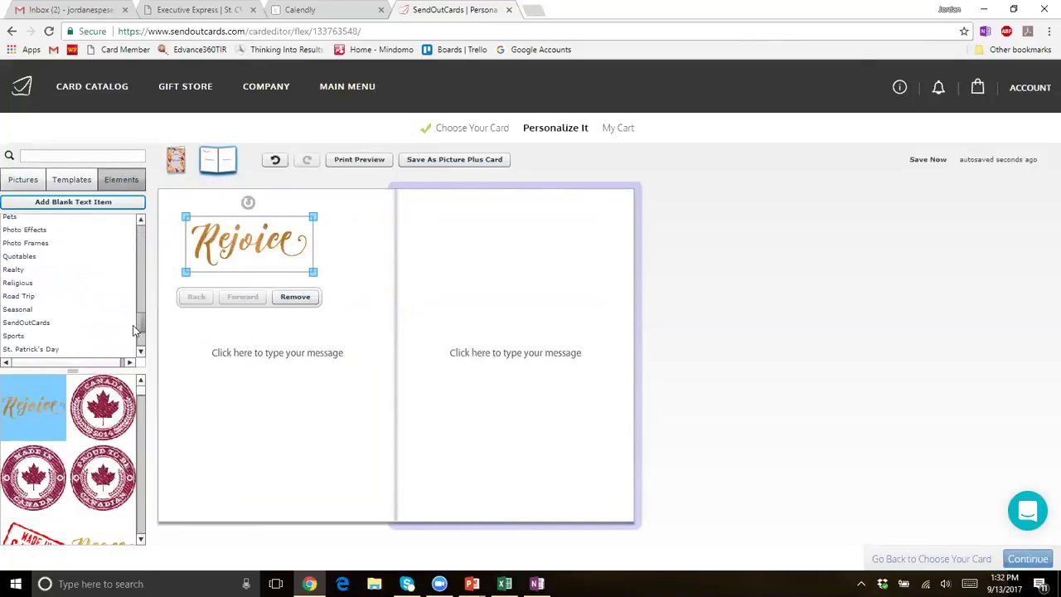
{"action": "left_click", "coordinate": [48, 267]}
{"action": "left_click_drag", "start_coordinate": [141, 393], "coordinate": [142, 402]}
{"action": "left_click_drag", "start_coordinate": [116, 478], "coordinate": [519, 245]}
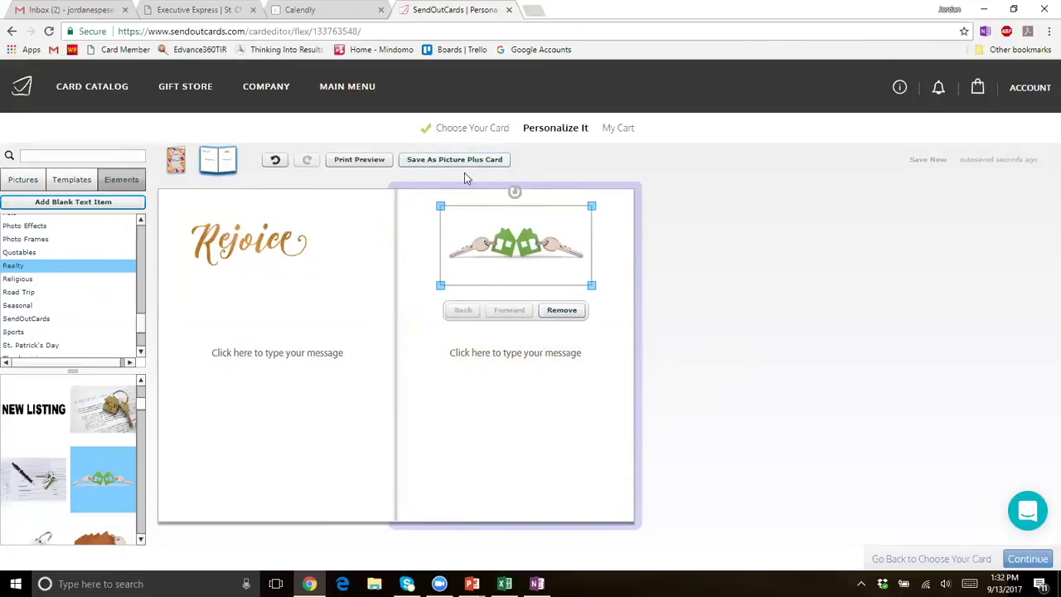
- Save the design as a Picture Plus card and list the Picture Plus Cards under My Cards in the card catalog
{"action": "left_click", "coordinate": [491, 160]}
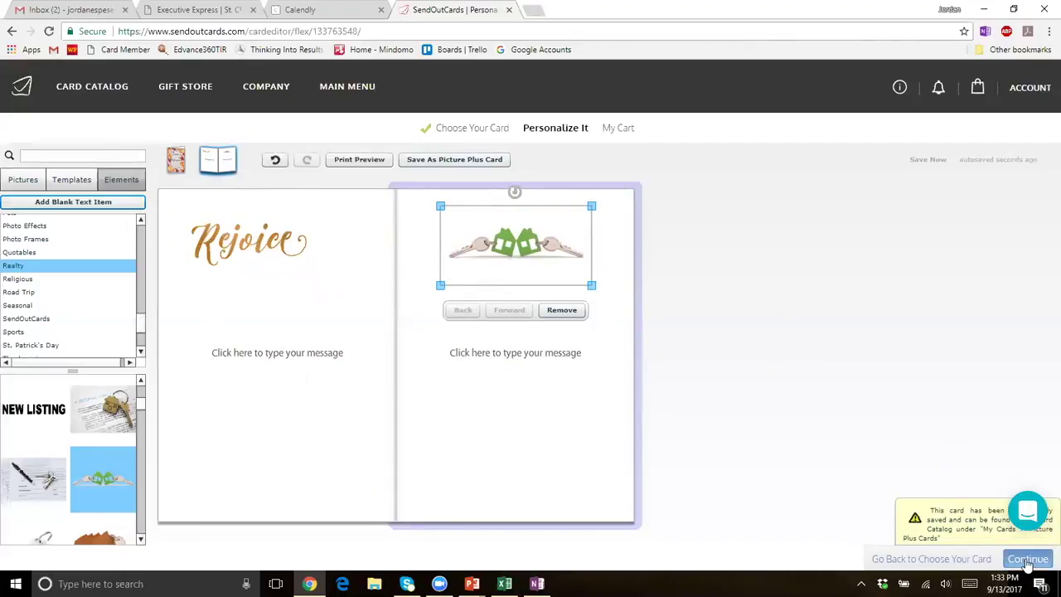
{"action": "left_click", "coordinate": [67, 91]}
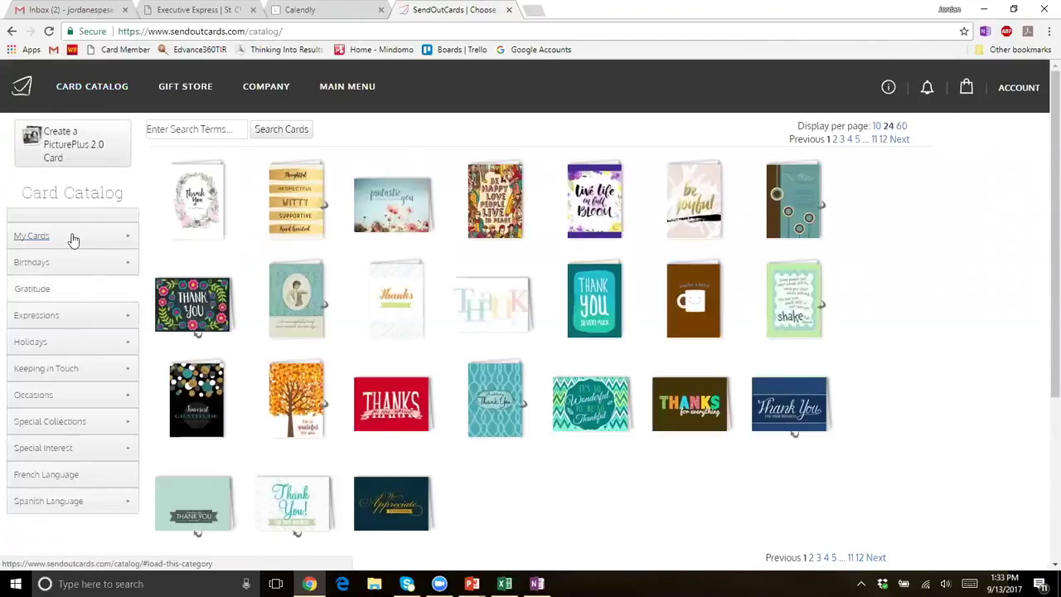
{"action": "left_click", "coordinate": [73, 239]}
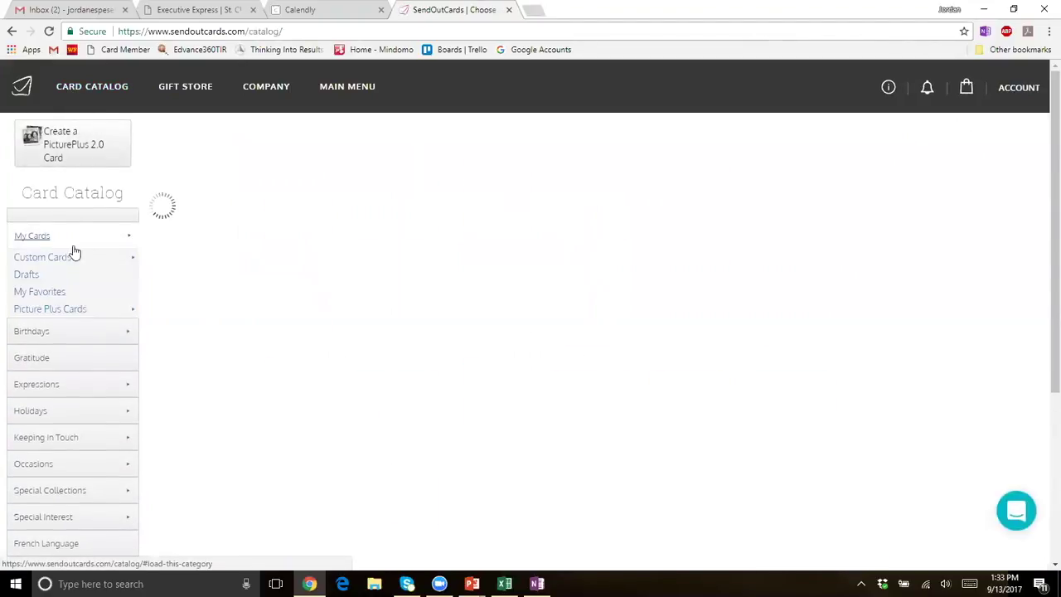
{"action": "left_click", "coordinate": [60, 311]}
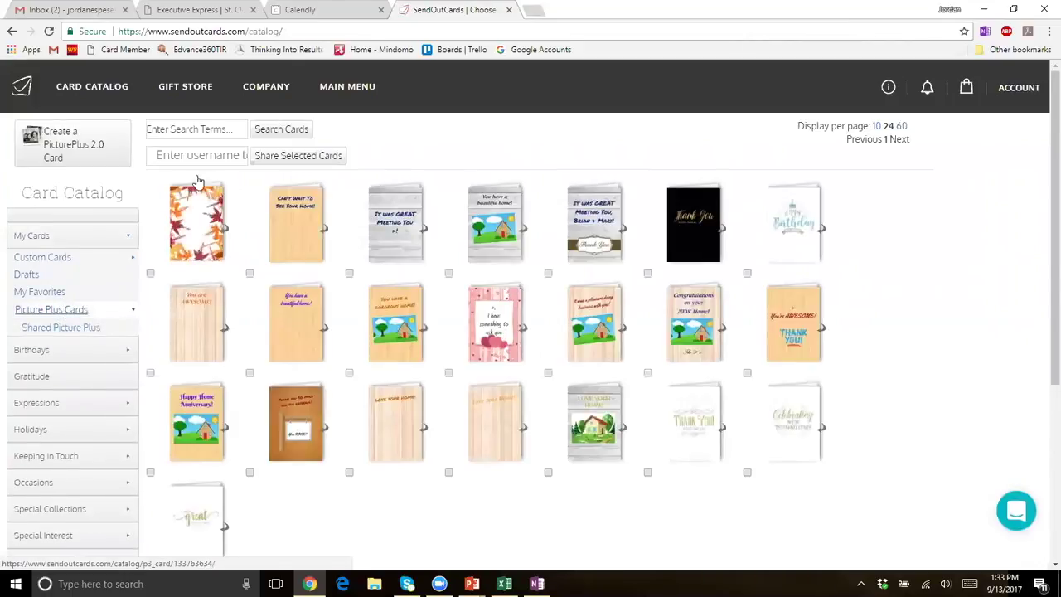
- Open the saved autumn-leaves card from the Picture Plus Cards and delete it
{"action": "left_click", "coordinate": [188, 224]}
{"action": "scroll", "coordinate": [488, 301], "scroll_direction": "down", "scroll_amount": 1}
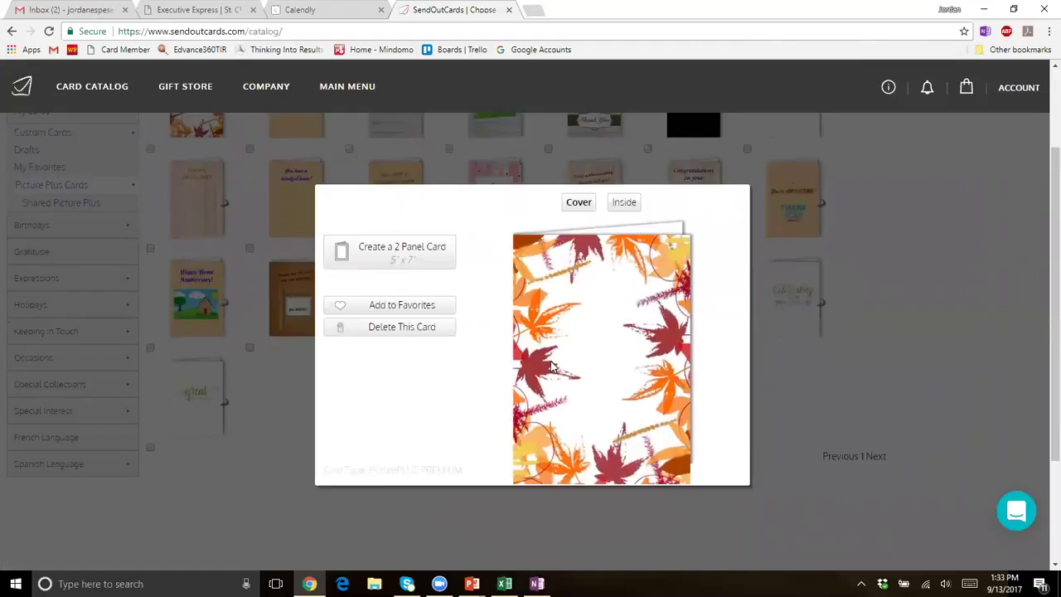
{"action": "left_click", "coordinate": [433, 332]}
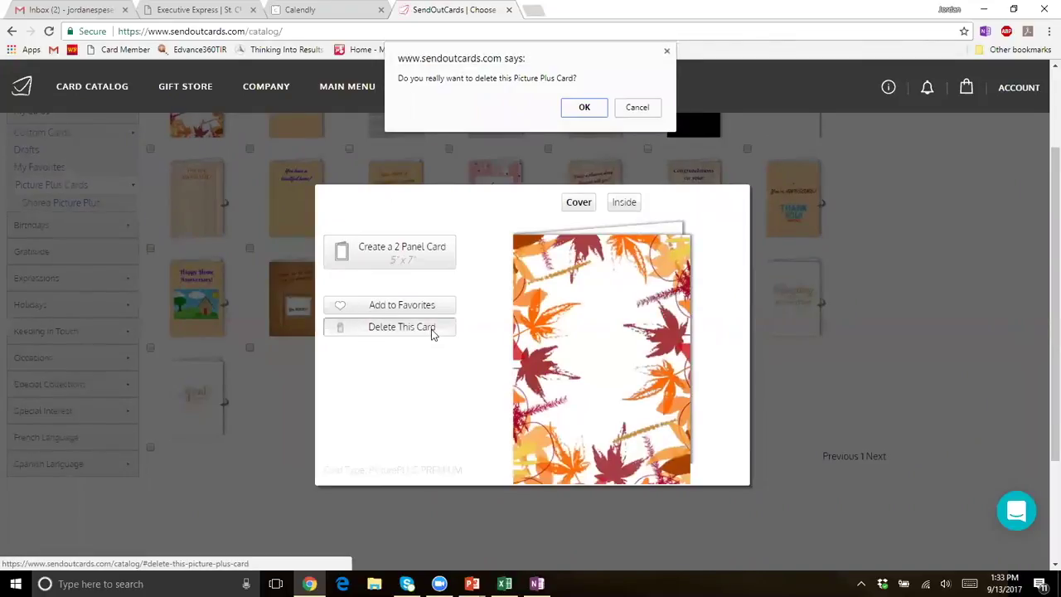
{"action": "left_click", "coordinate": [578, 107]}
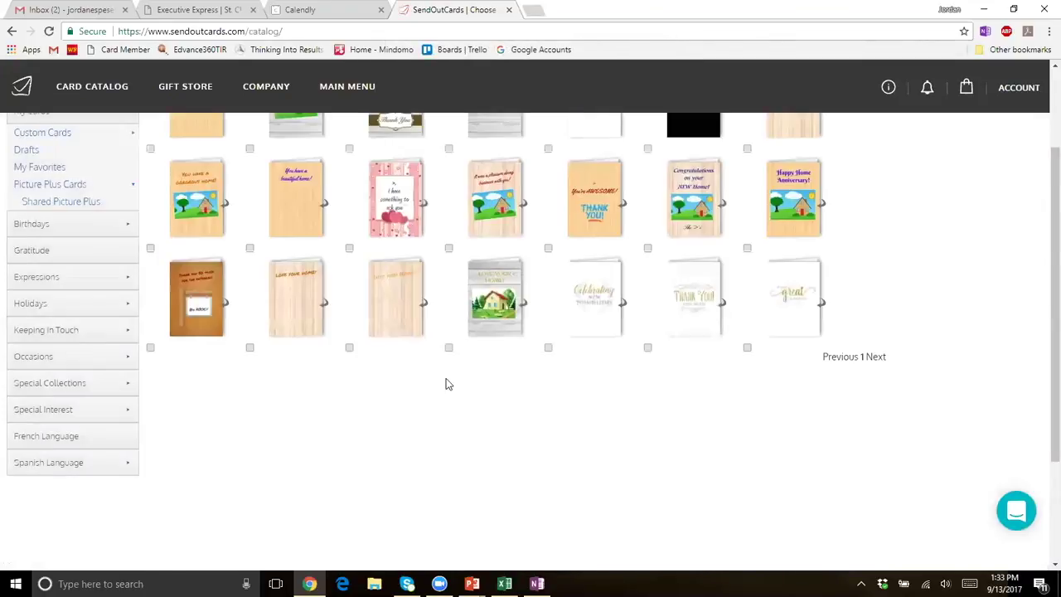
- Reload My Cards in the card catalog and list its Picture Plus Cards
{"action": "scroll", "coordinate": [439, 397], "scroll_direction": "up", "scroll_amount": 2}
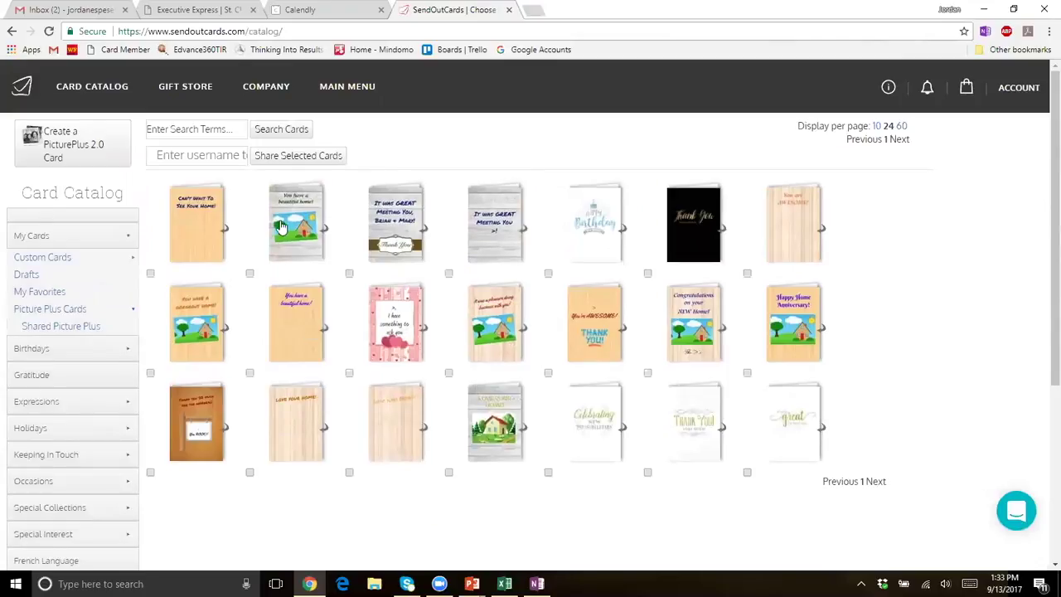
{"action": "left_click", "coordinate": [66, 237]}
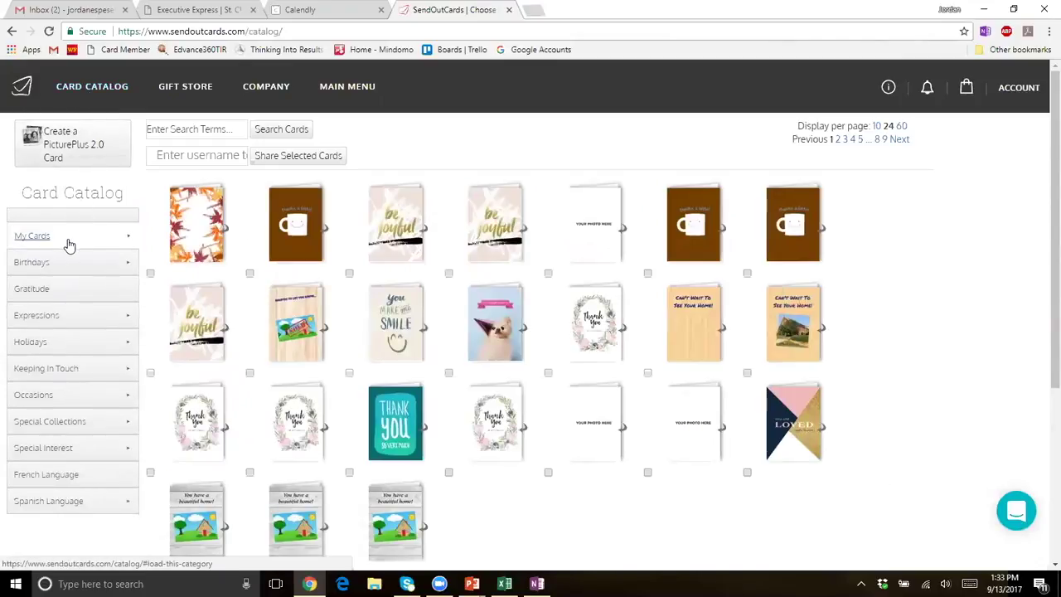
{"action": "left_click", "coordinate": [68, 242]}
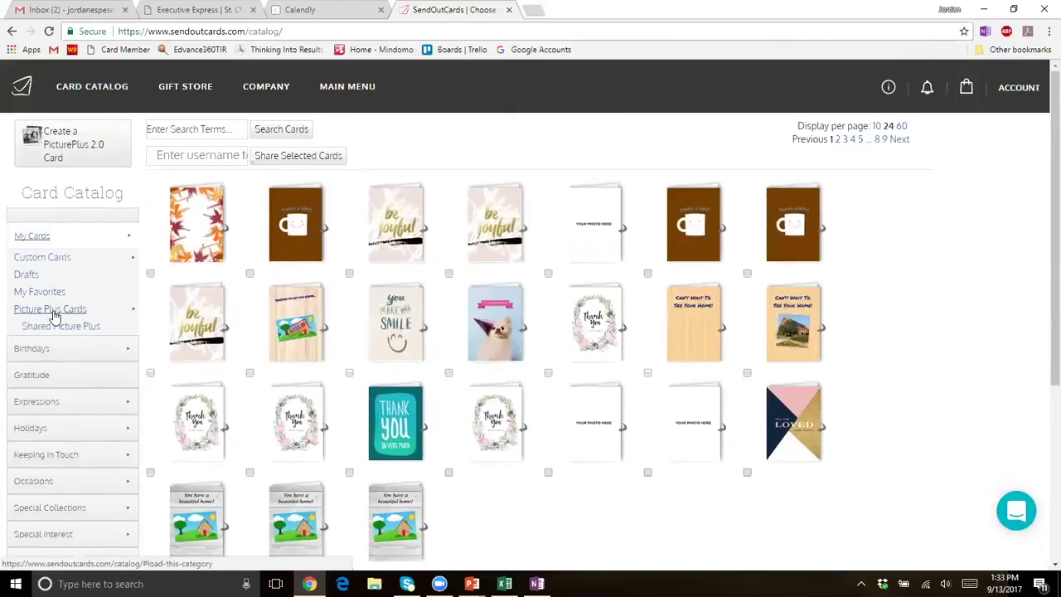
{"action": "left_click", "coordinate": [52, 310]}
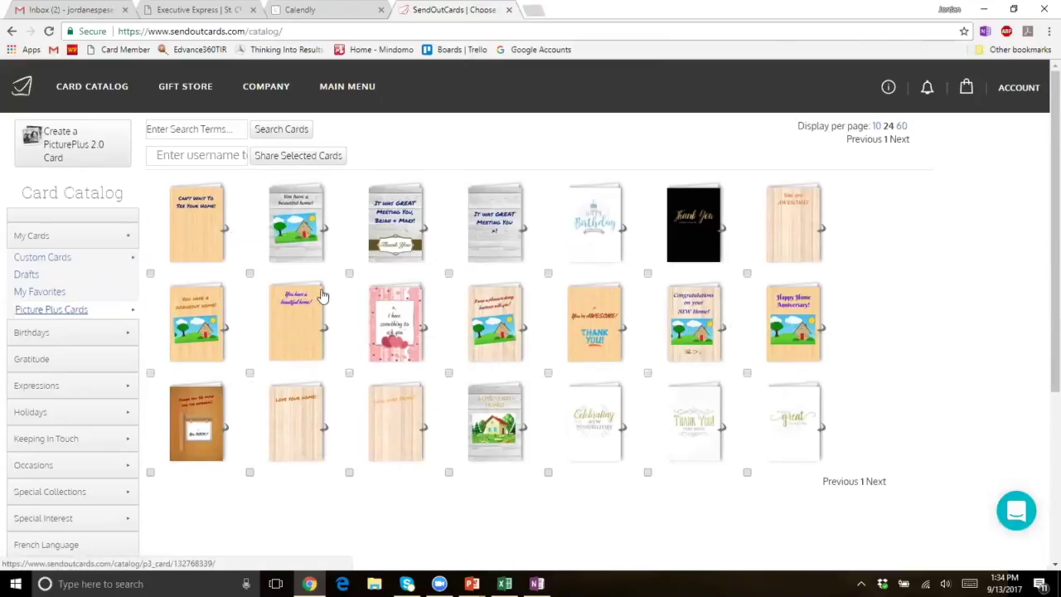
- Open the gray-wood "You have a beautiful home!" card as a 5" x 7" 2 panel card and select each inside text block in turn
{"action": "left_click", "coordinate": [299, 205]}
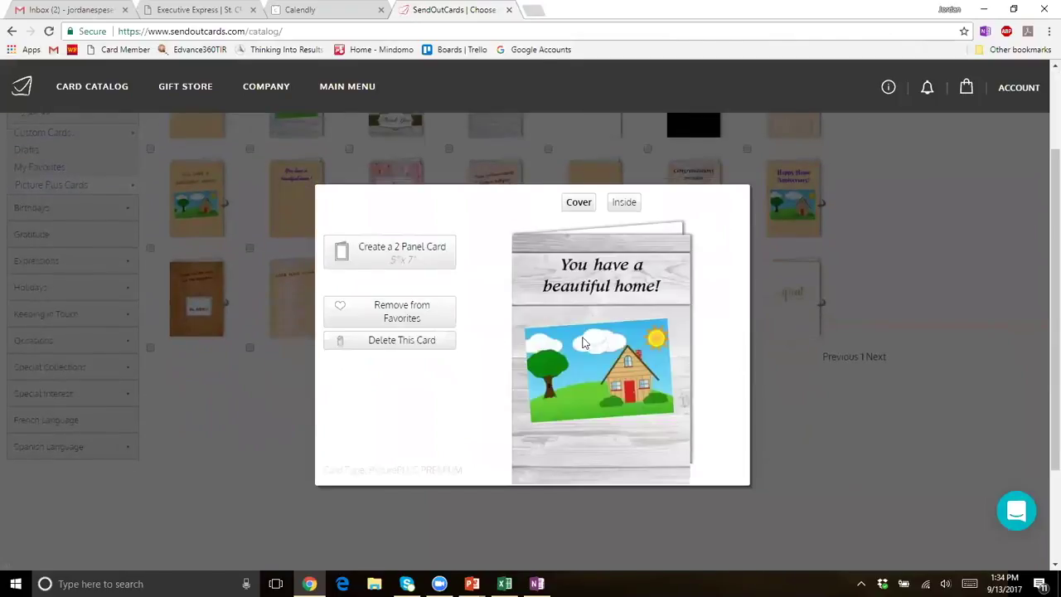
{"action": "left_click", "coordinate": [433, 269]}
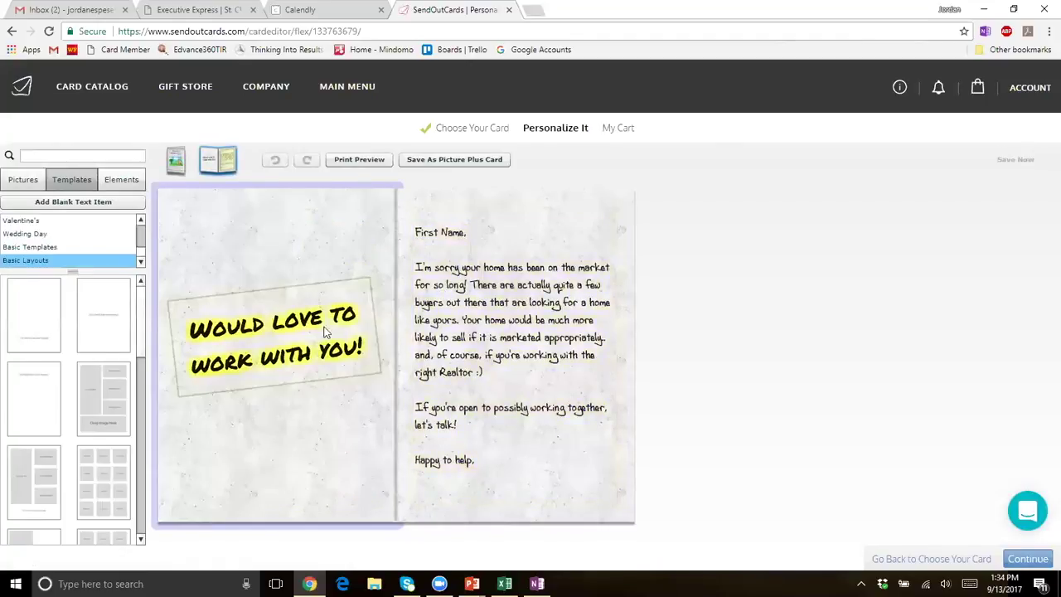
{"action": "left_click", "coordinate": [373, 322]}
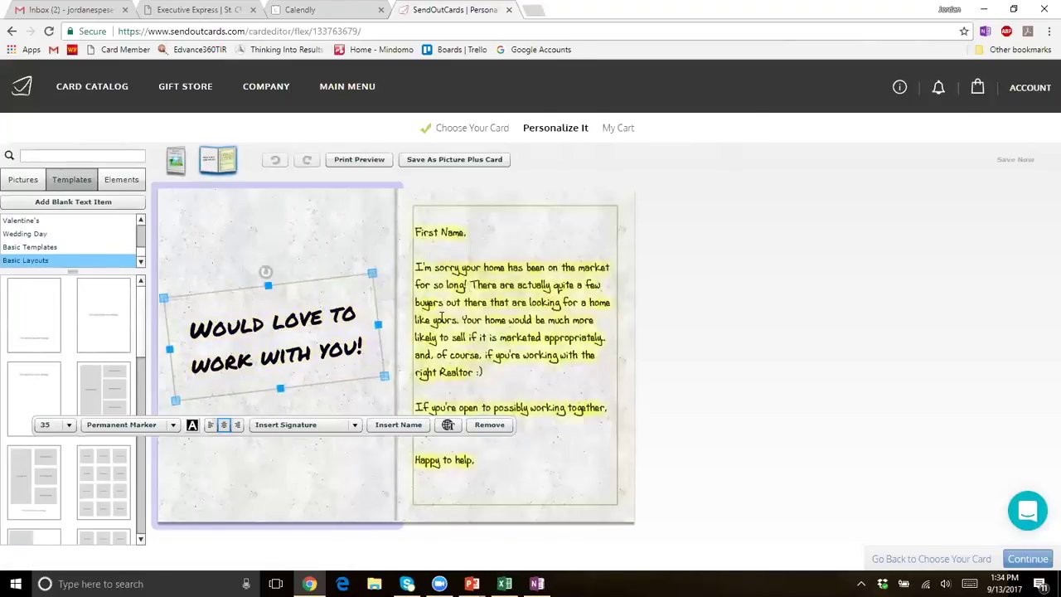
{"action": "left_click", "coordinate": [535, 313]}
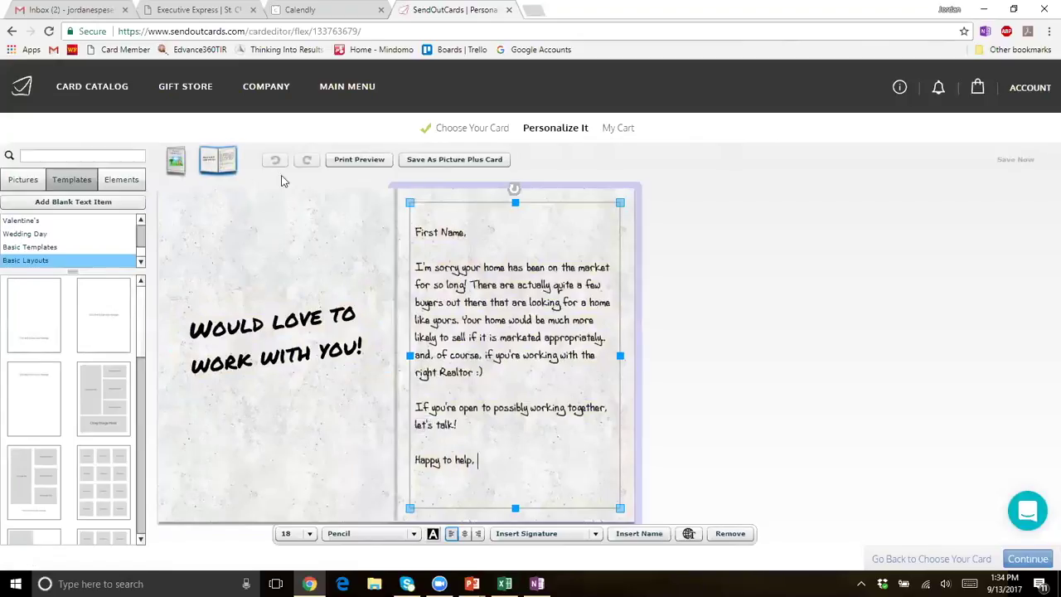
- Remove the cartoon house picture from the card's cover
{"action": "left_click", "coordinate": [176, 161]}
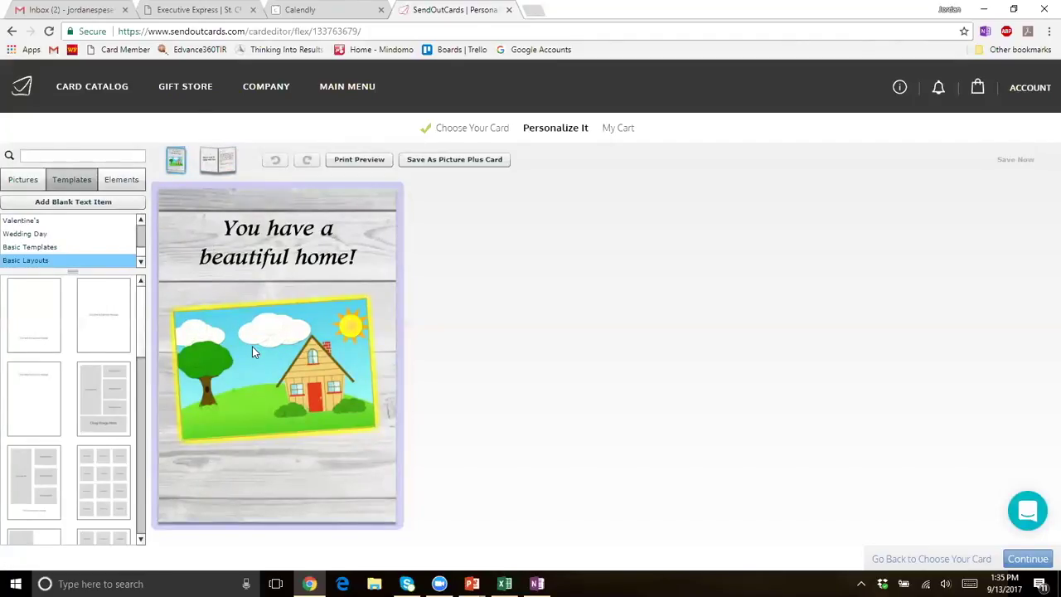
{"action": "left_click", "coordinate": [289, 391]}
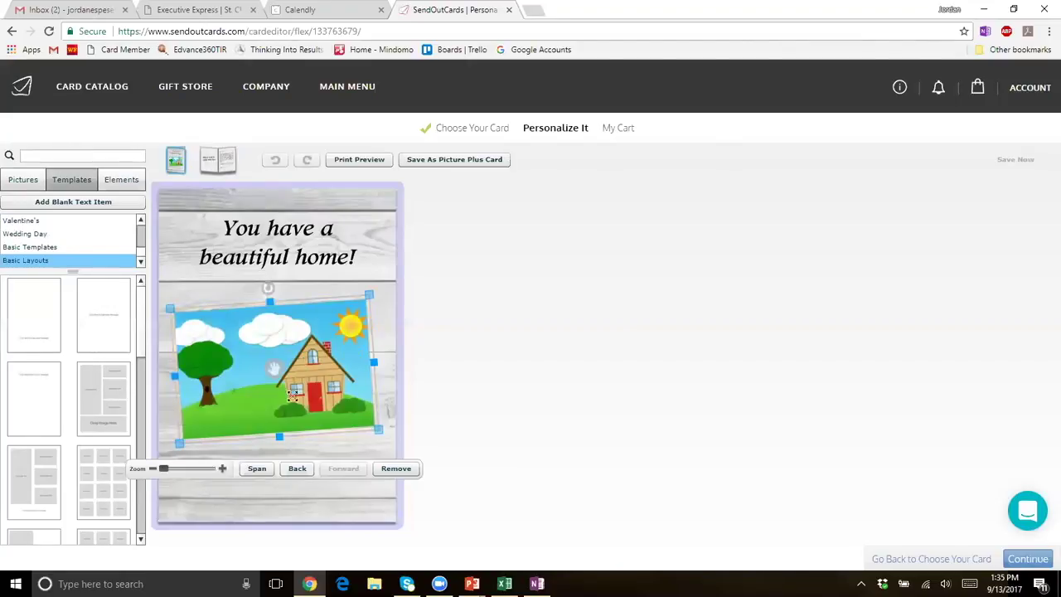
{"action": "left_click", "coordinate": [394, 469]}
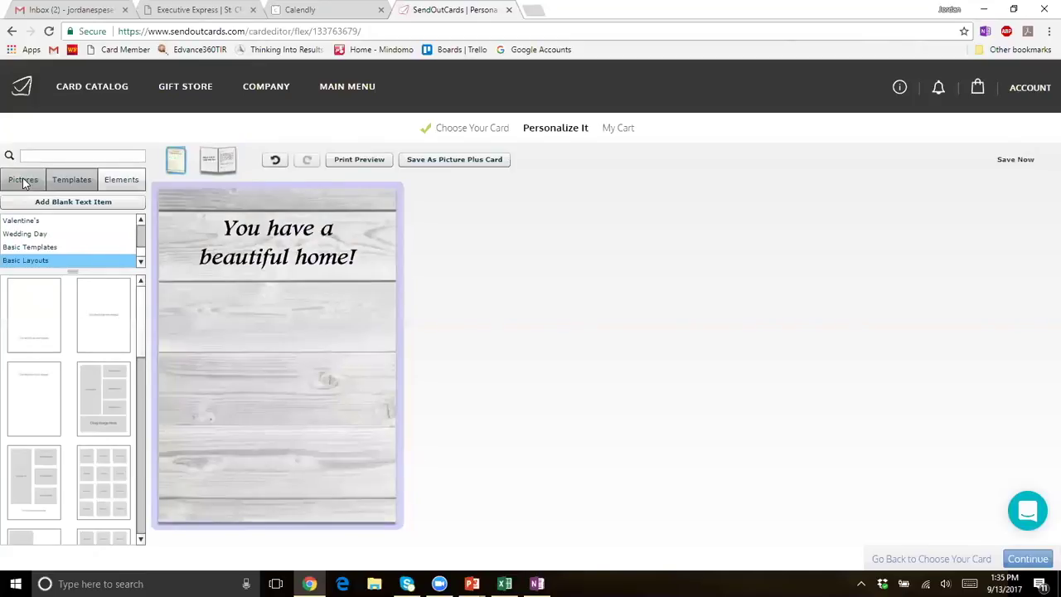
- Place the photo of the real house on the cover, enlarge it and centre it below the "You have a beautiful home!" heading
{"action": "left_click", "coordinate": [23, 180]}
{"action": "left_click_drag", "start_coordinate": [33, 328], "coordinate": [247, 337]}
{"action": "left_click_drag", "start_coordinate": [316, 385], "coordinate": [367, 411]}
{"action": "left_click_drag", "start_coordinate": [282, 350], "coordinate": [286, 355]}
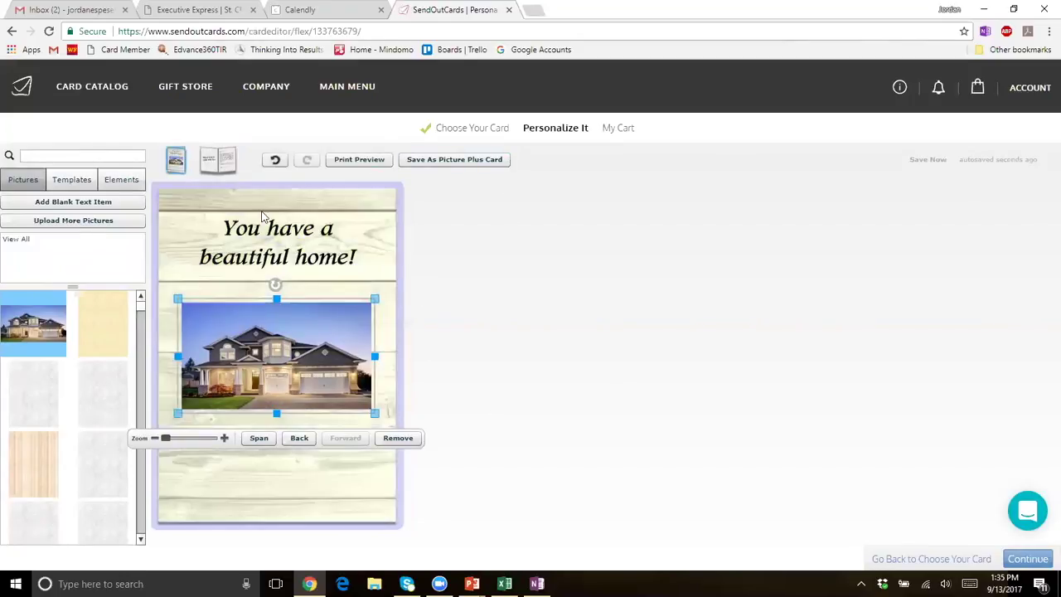
- Review the card's inside pages and return to the card catalog
{"action": "left_click", "coordinate": [209, 166]}
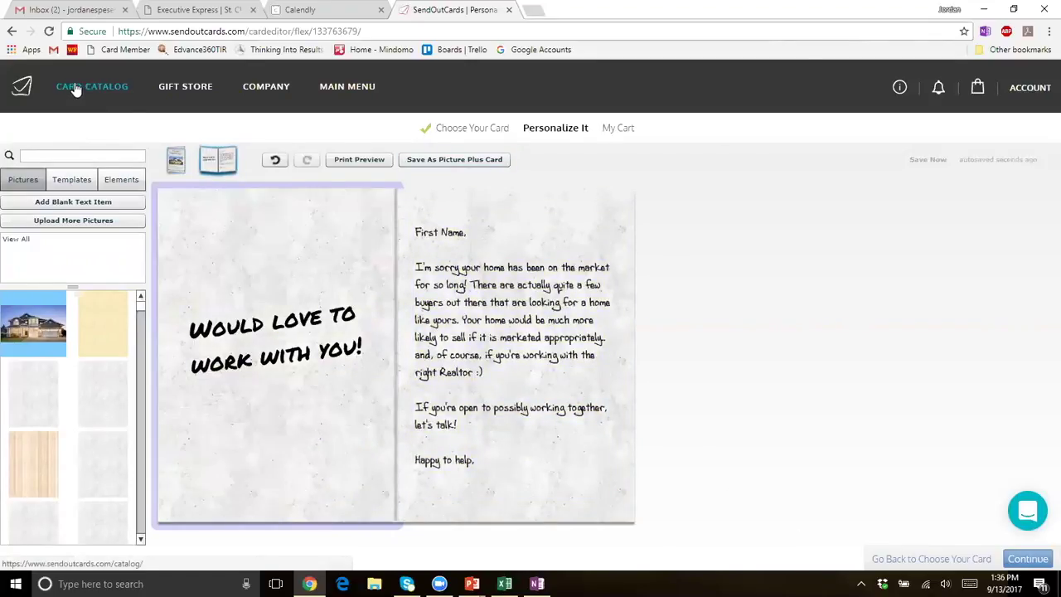
{"action": "left_click", "coordinate": [74, 87]}
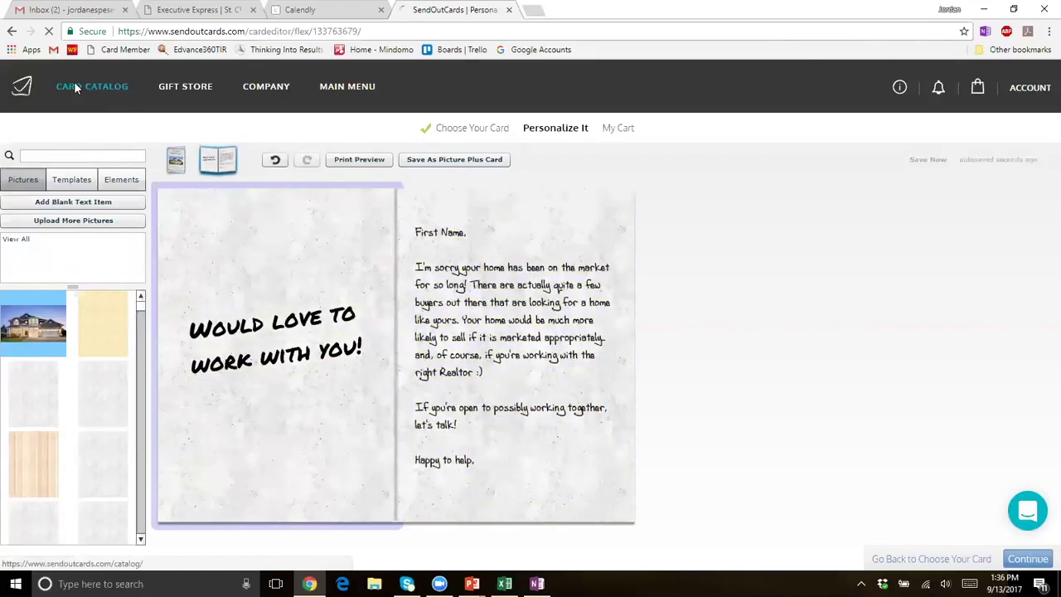